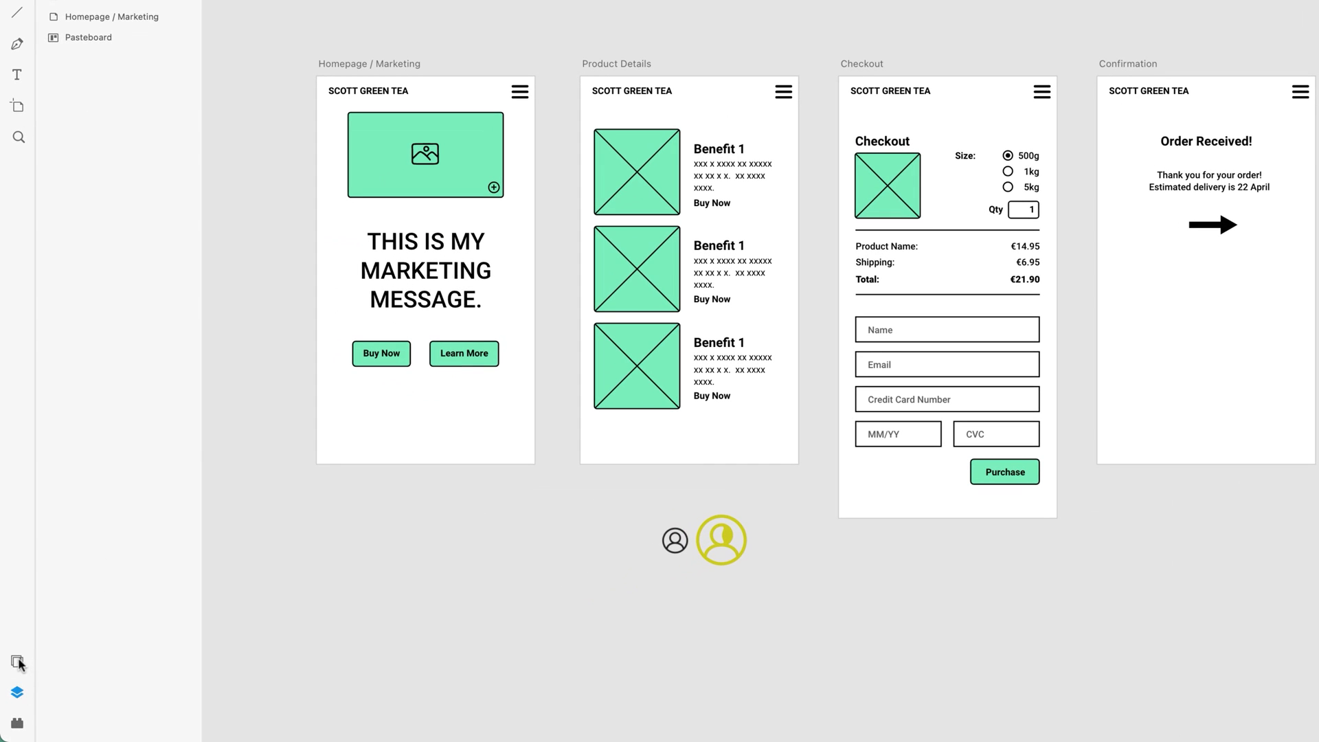
Look through the installed plugins and the document assets, and return to the list of layers
click(15, 674)
click(16, 693)
click(17, 723)
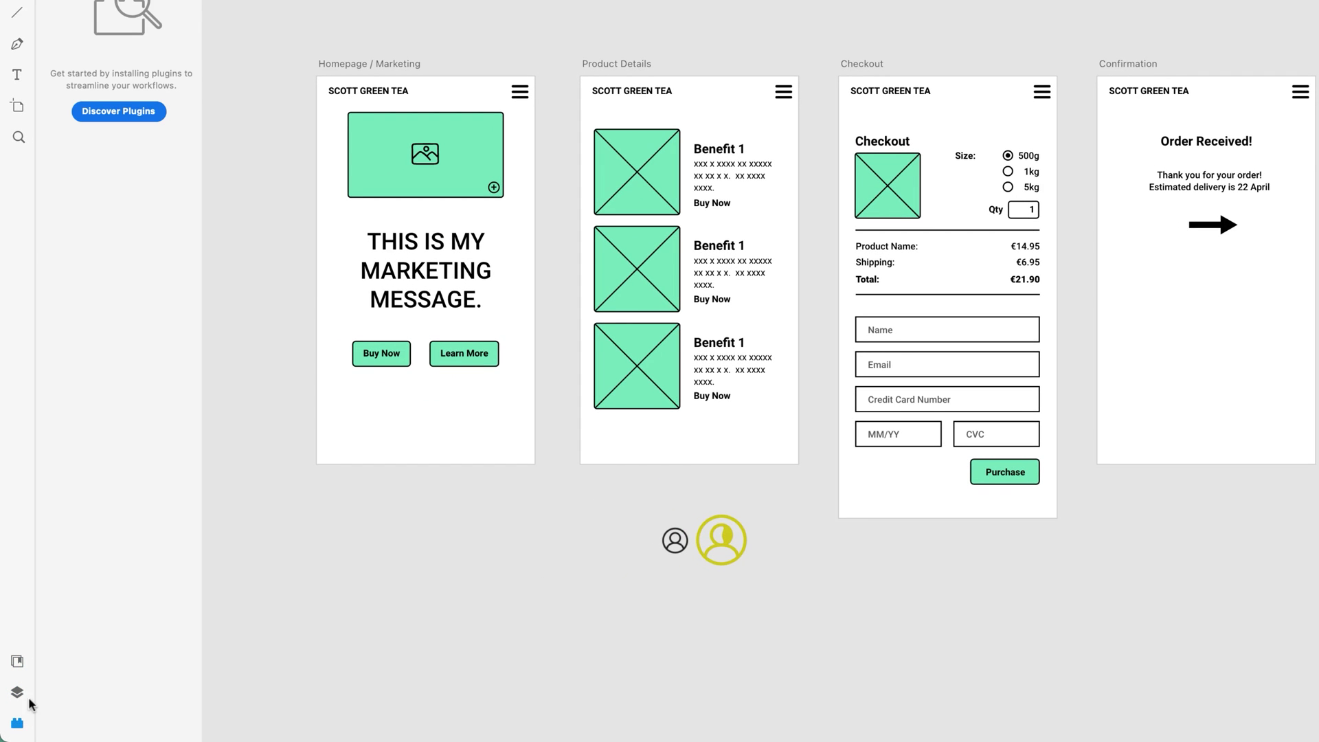
click(18, 663)
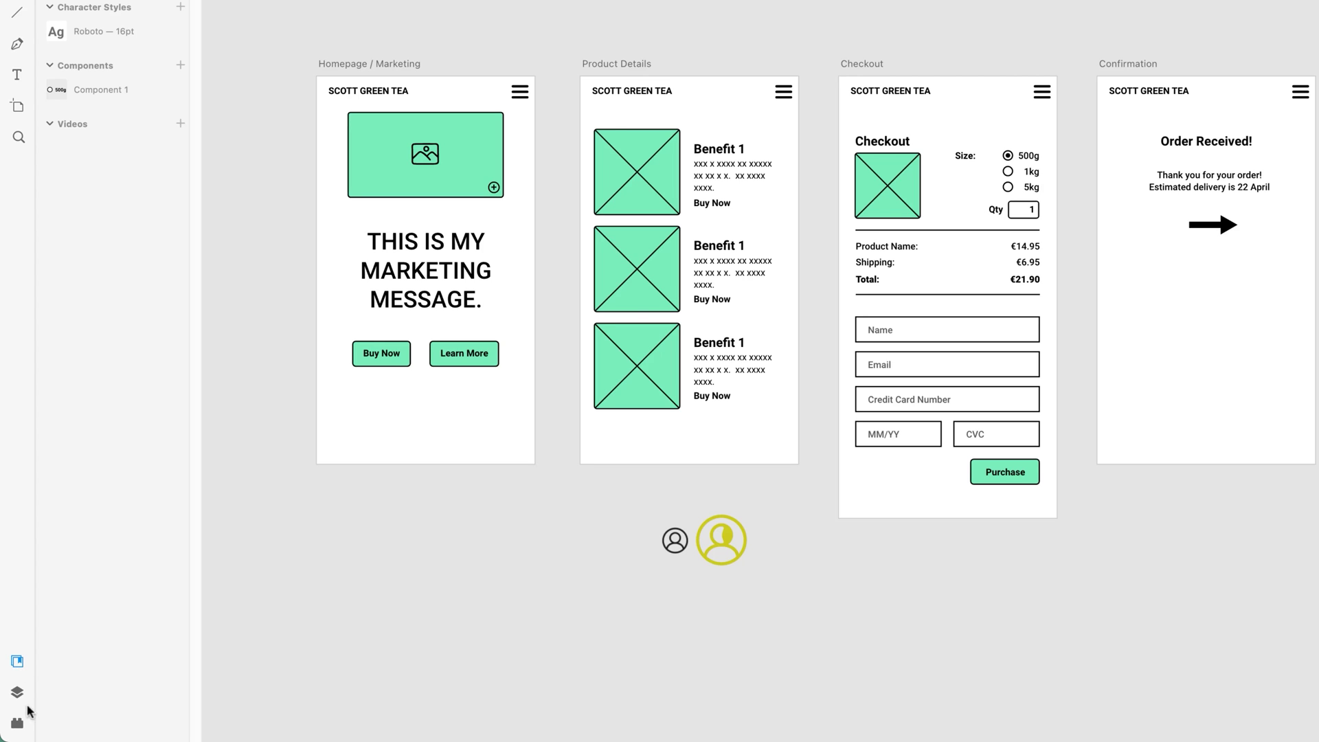
click(19, 694)
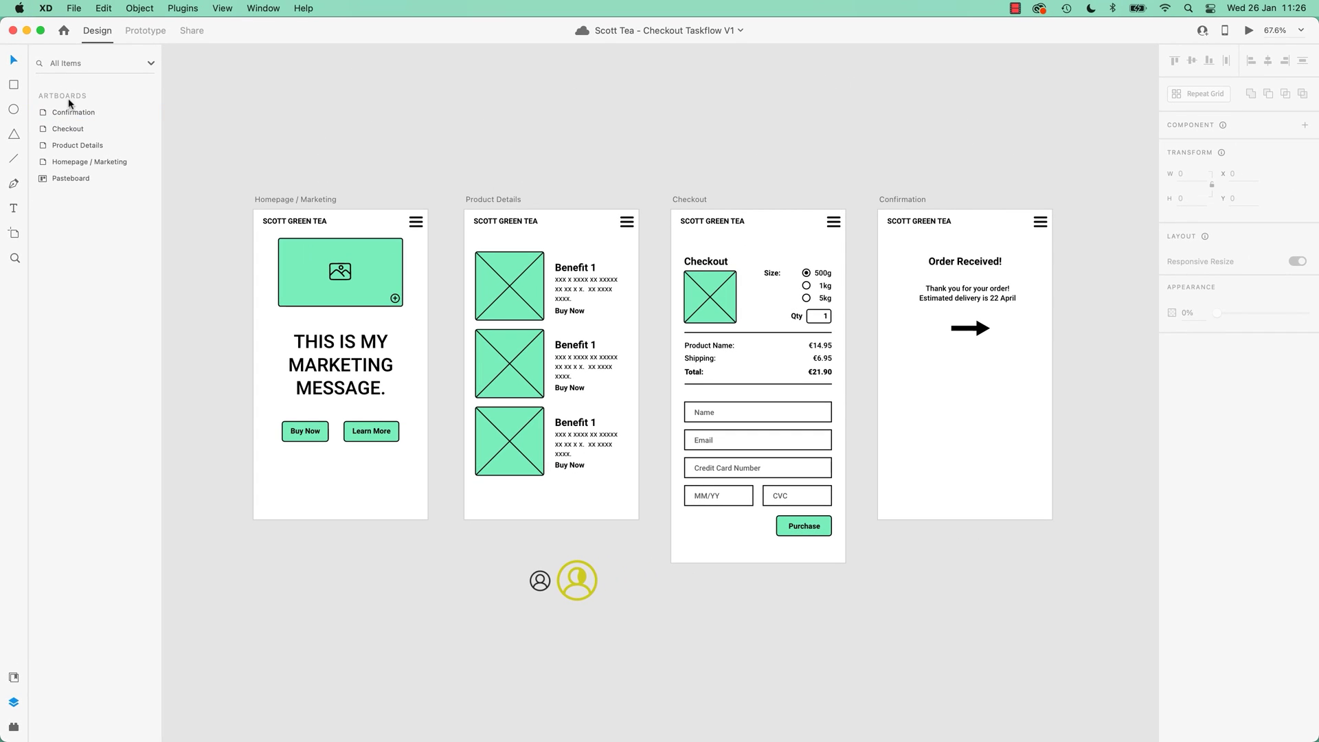
Reorder the artboards in the layer list as Homepage / Marketing, Product Details, Checkout, Confirmation
click(300, 199)
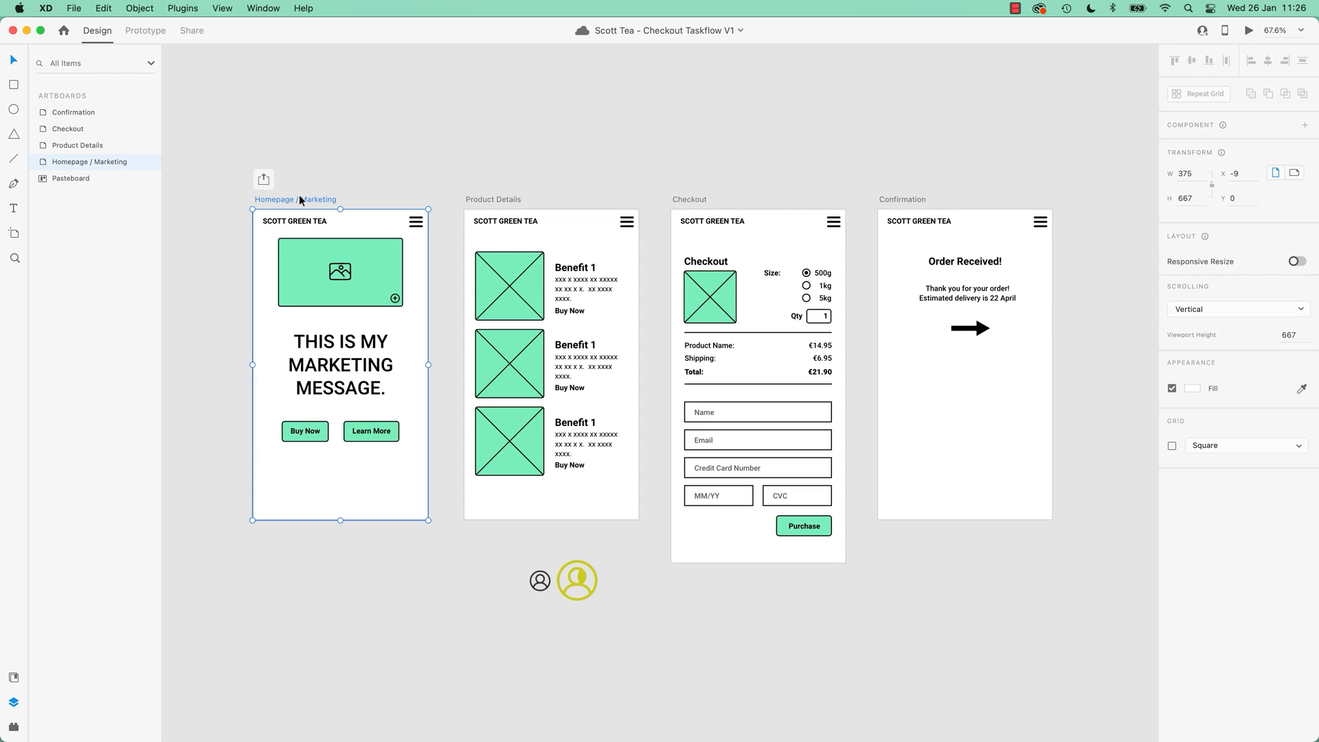
drag(95, 169, 82, 114)
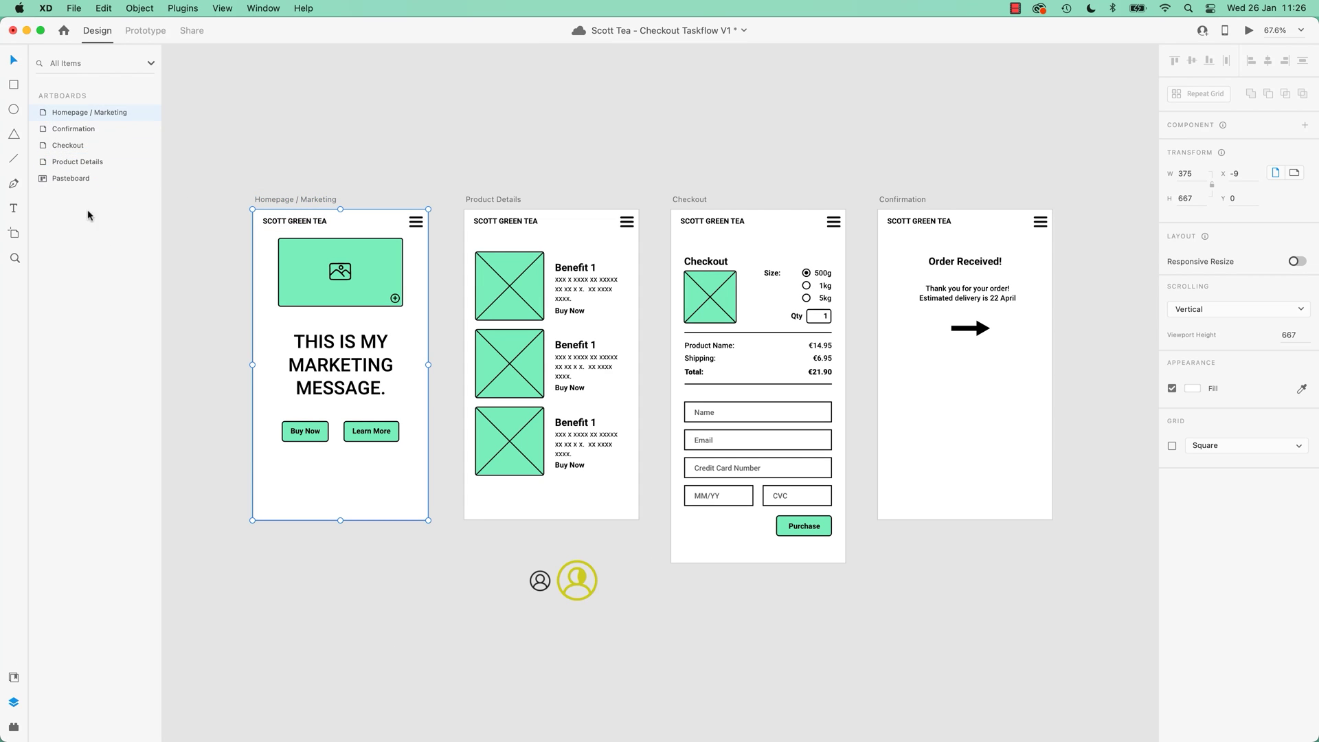
click(491, 199)
mouse_move(81, 165)
mouse_down()
mouse_move(80, 127)
mouse_move(75, 169)
mouse_up()
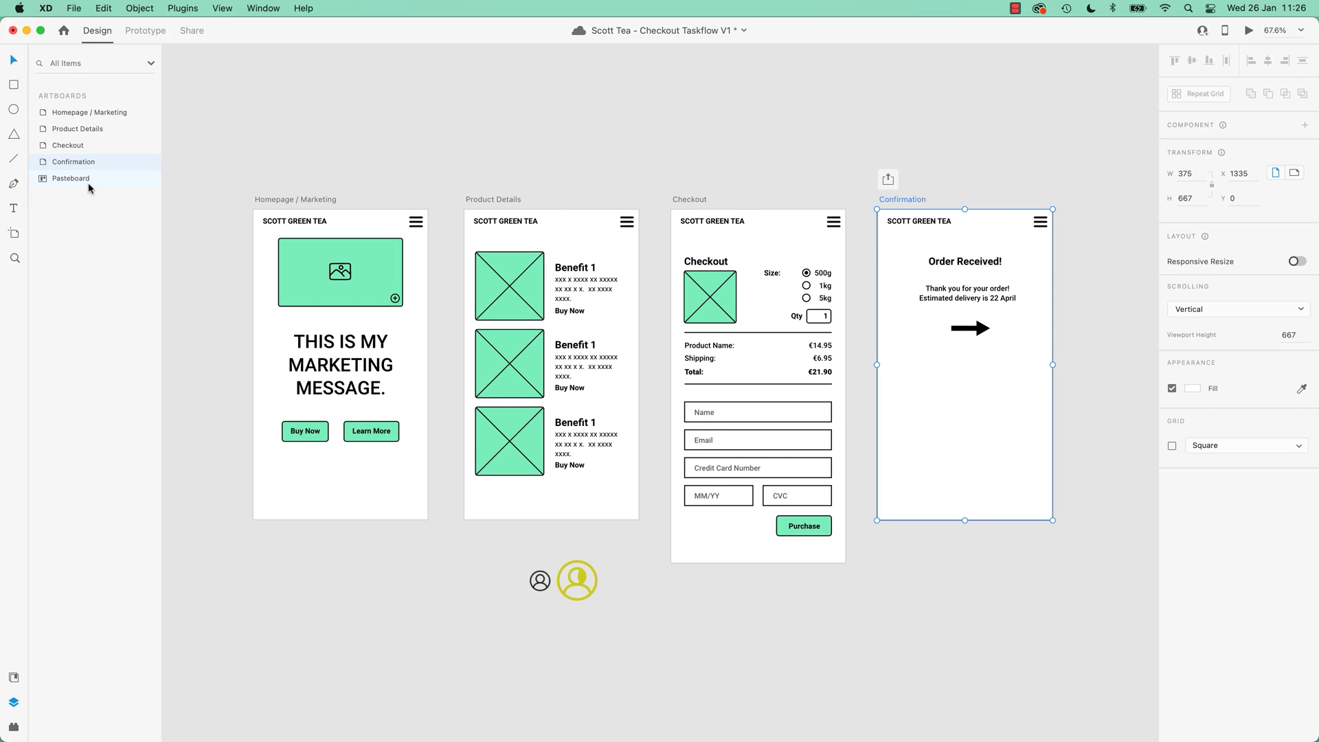
Delete both account icons from the pasteboard, undo the deletion, and return to the artboard list
drag(480, 550, 636, 649)
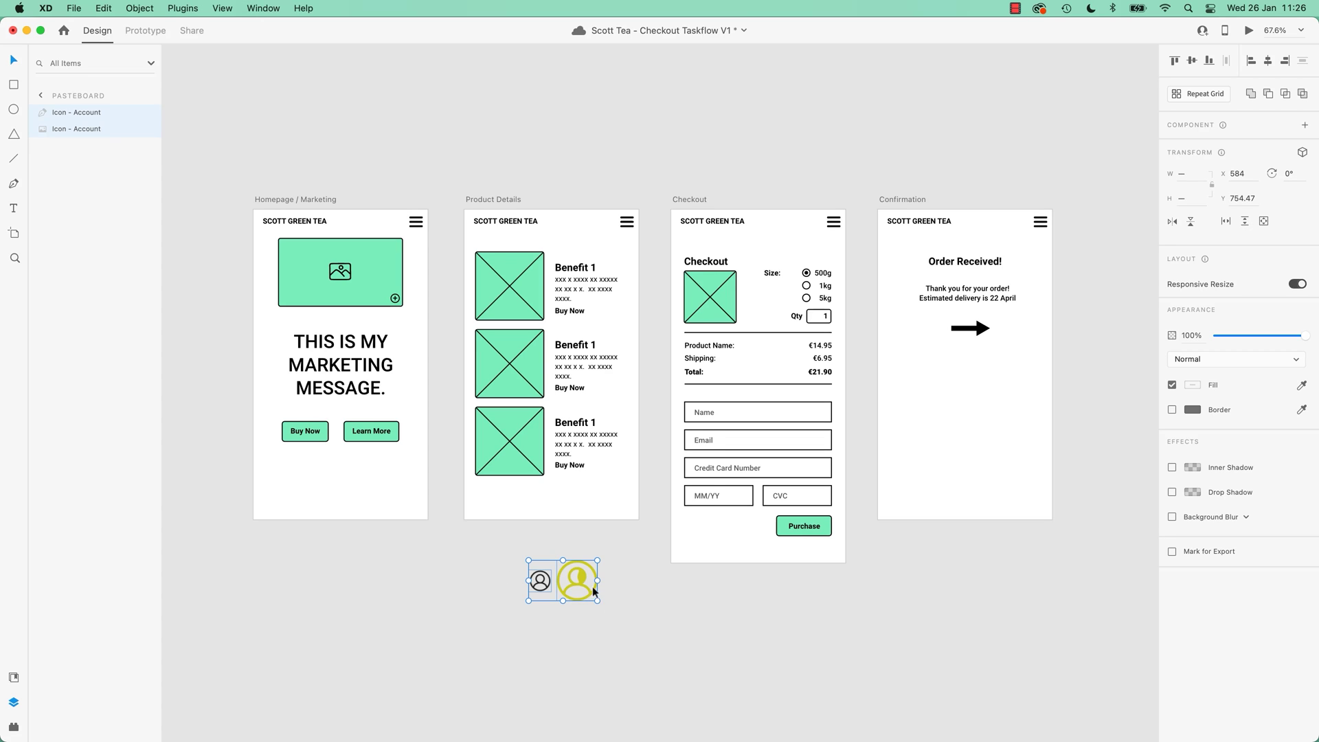
key(Delete)
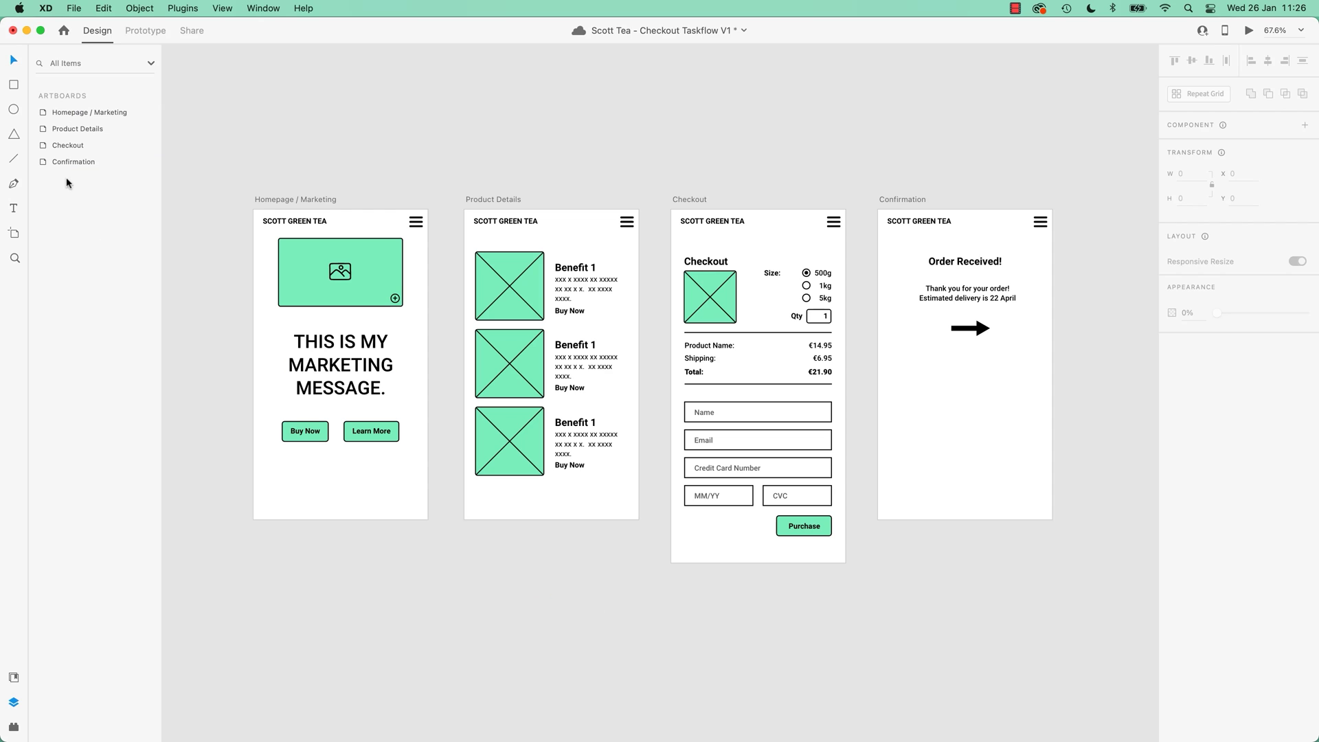
key(super+z)
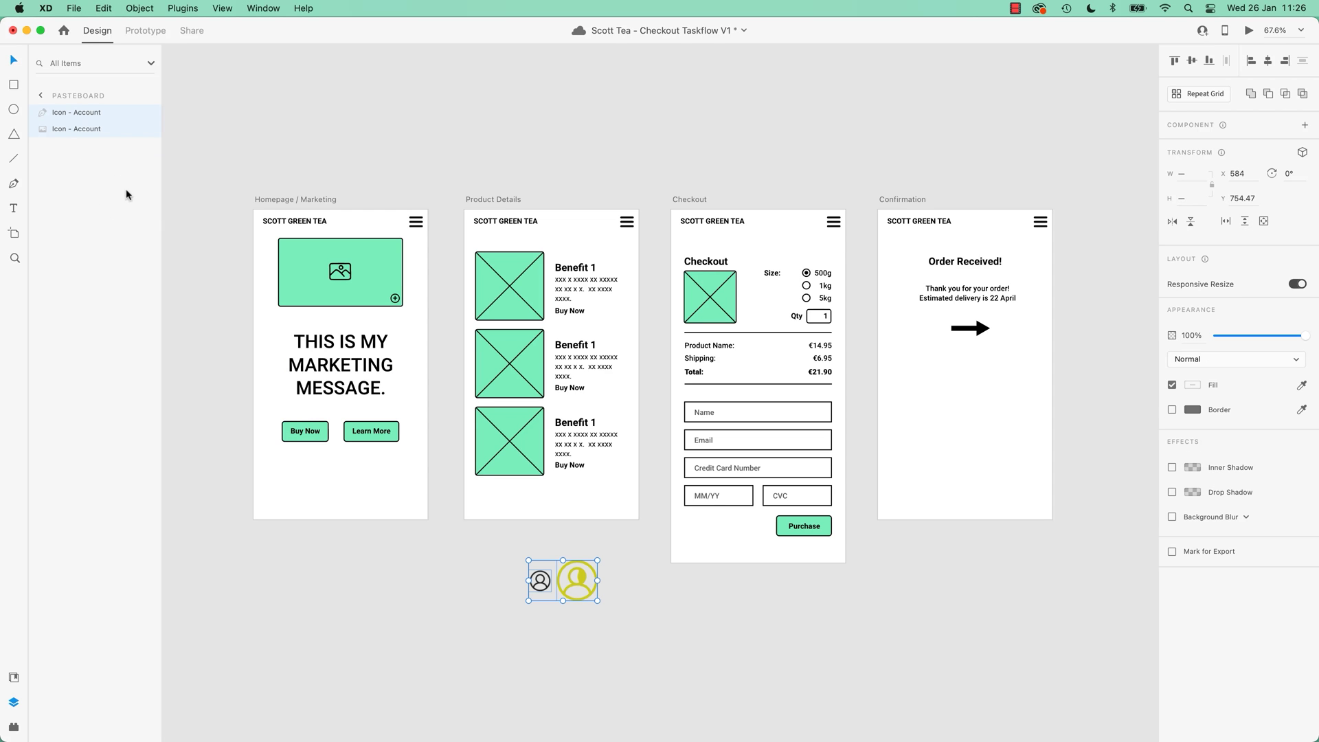
click(41, 96)
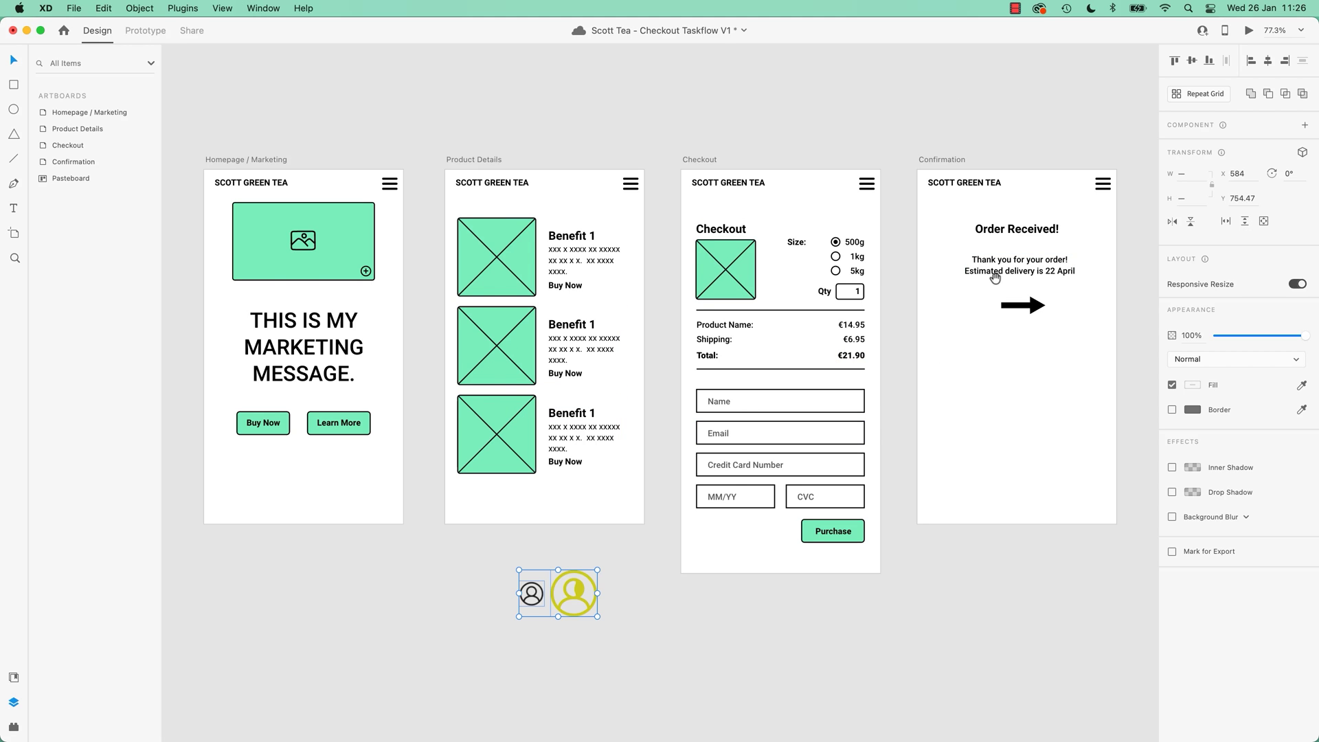
Move the yellow account icon from the pasteboard onto the lower edge of the Product Details artboard and deselect it
drag(996, 279, 332, 427)
scroll(382, 353, left, 10)
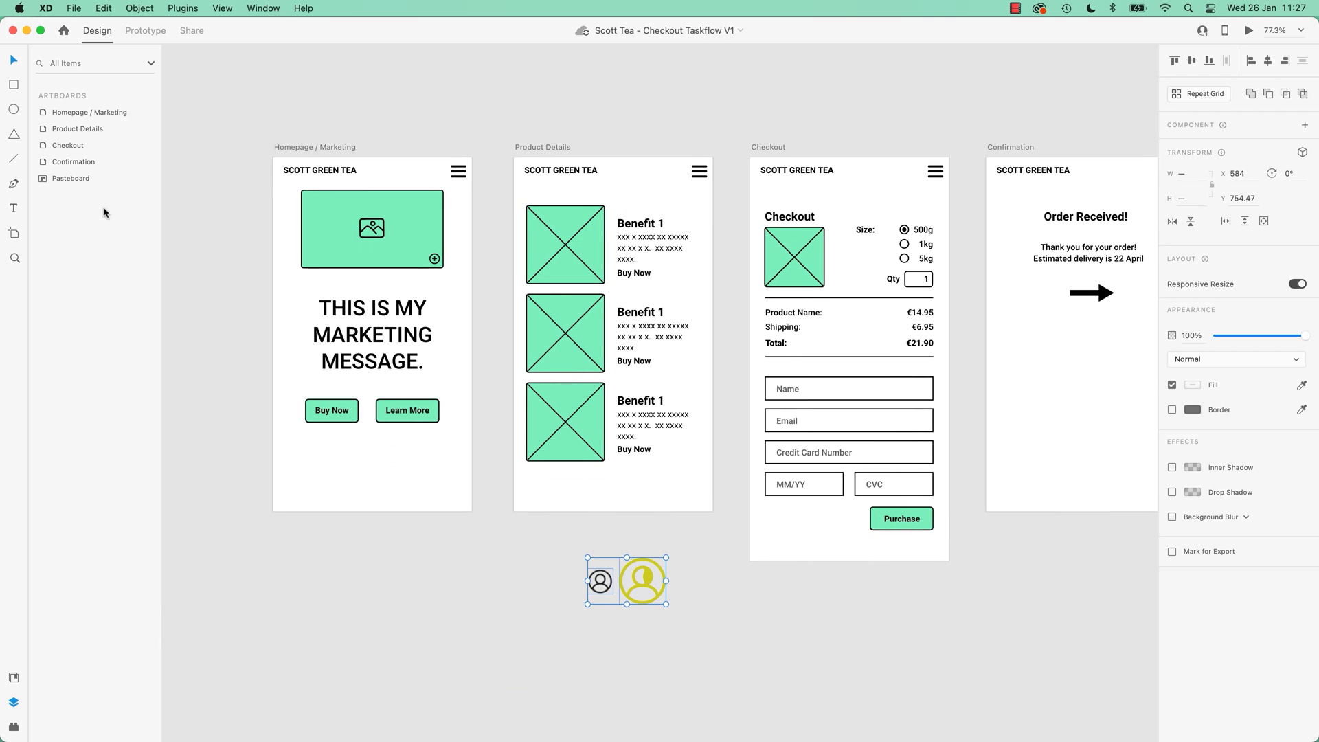
click(422, 608)
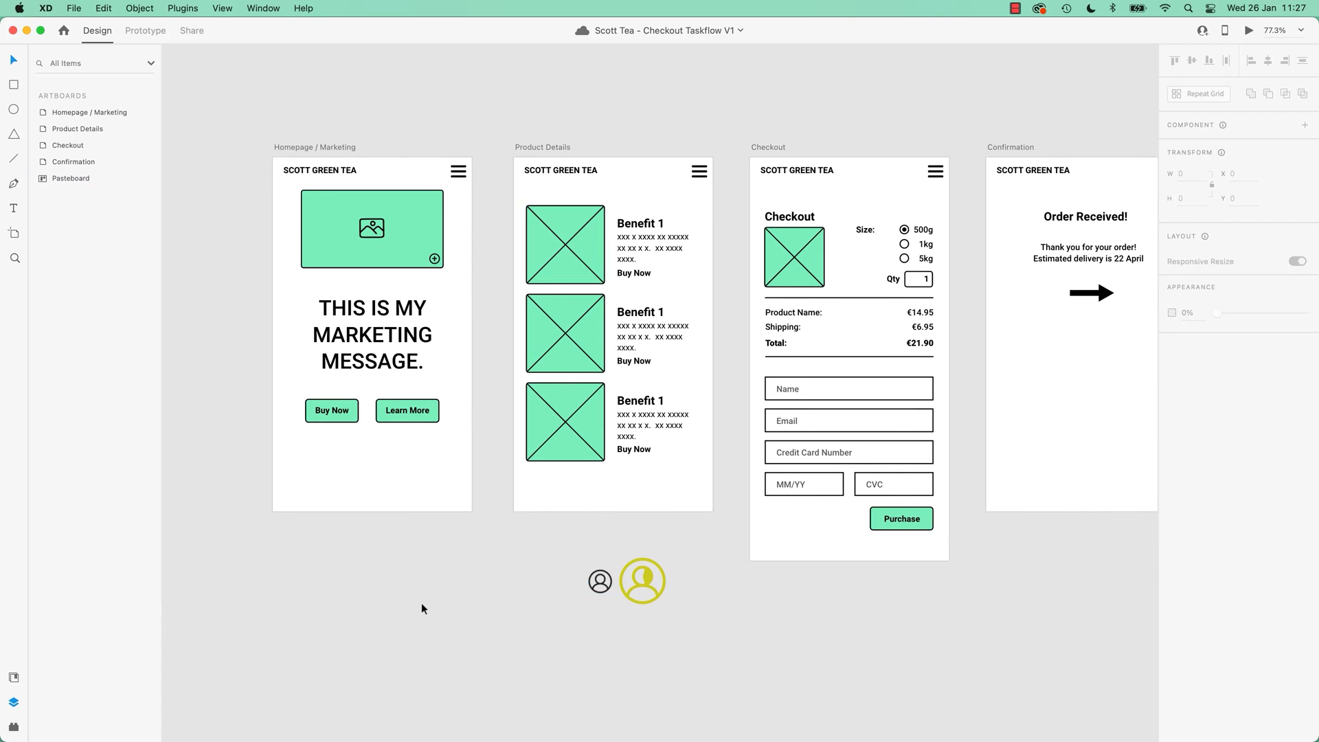
drag(716, 551, 650, 533)
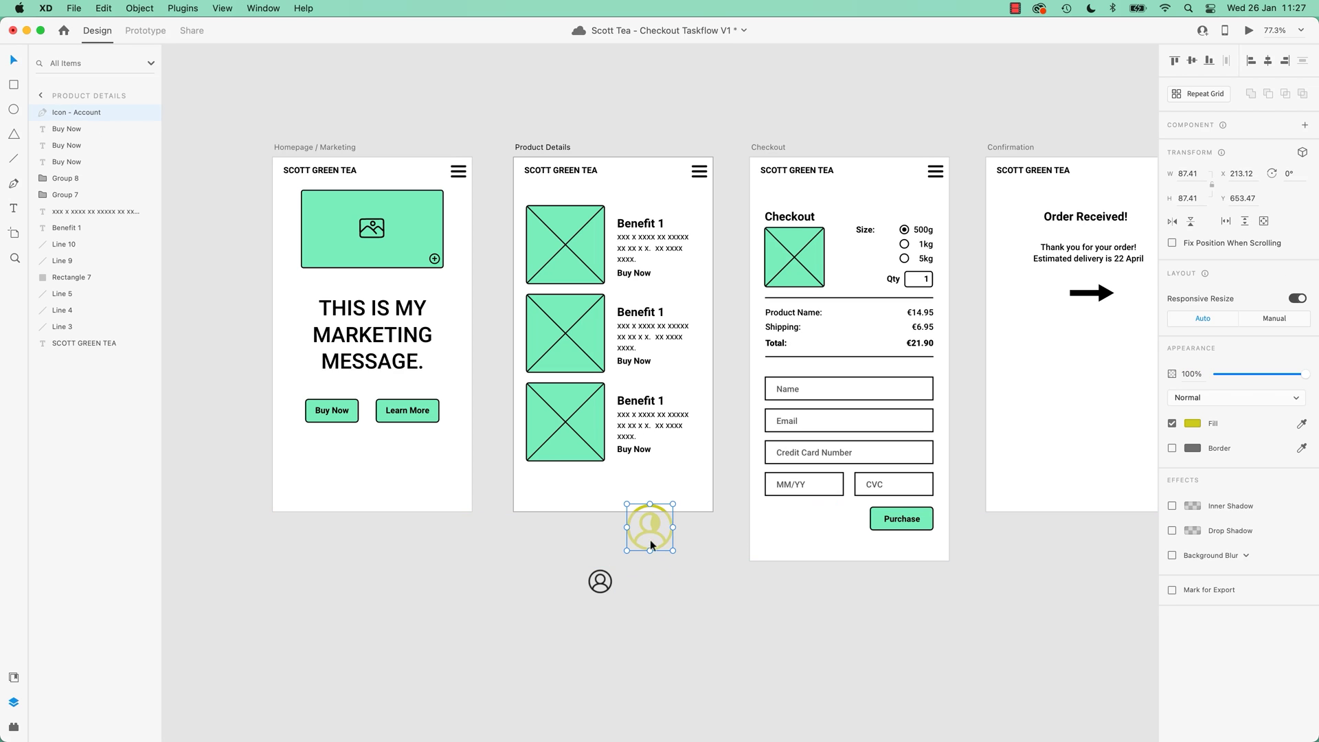
click(722, 604)
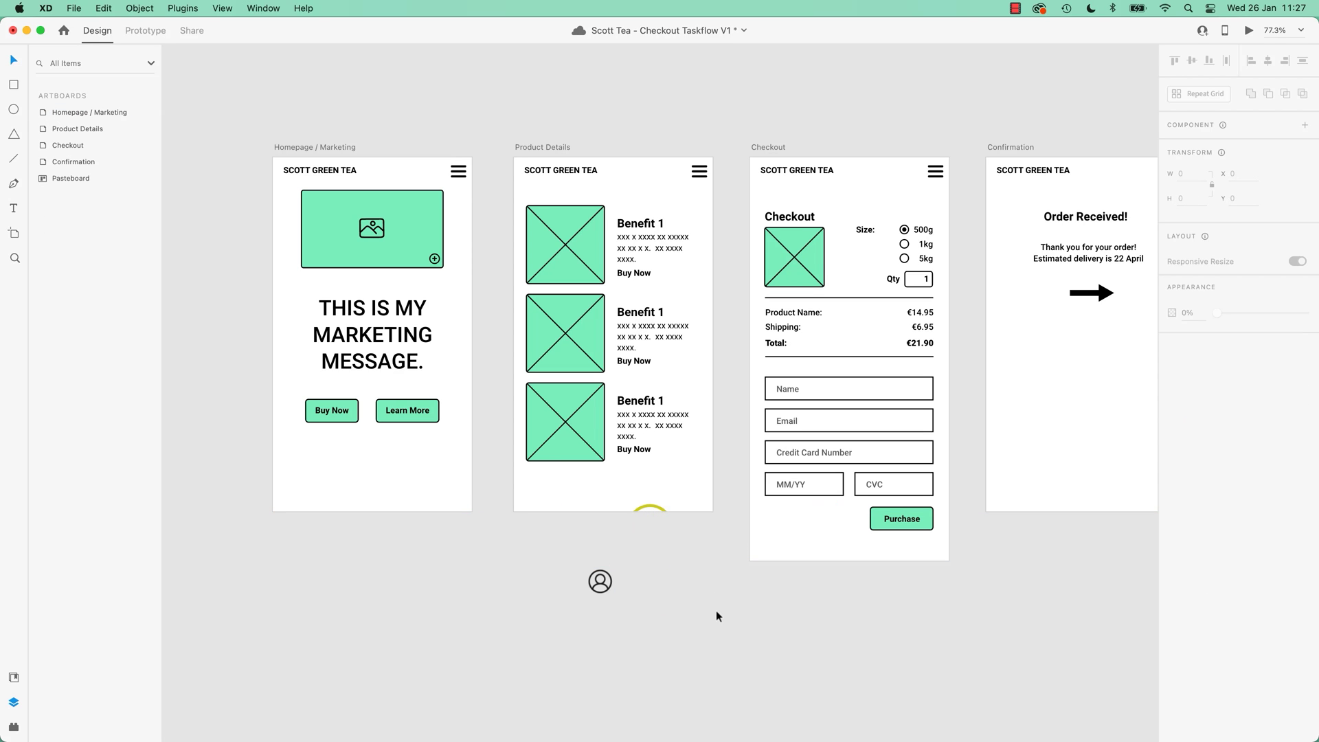
Move the yellow account icon across to the lower-left corner of the Homepage / Marketing artboard
click(659, 516)
drag(652, 524, 254, 525)
click(373, 567)
Delete the small black account icon from the pasteboard
click(610, 574)
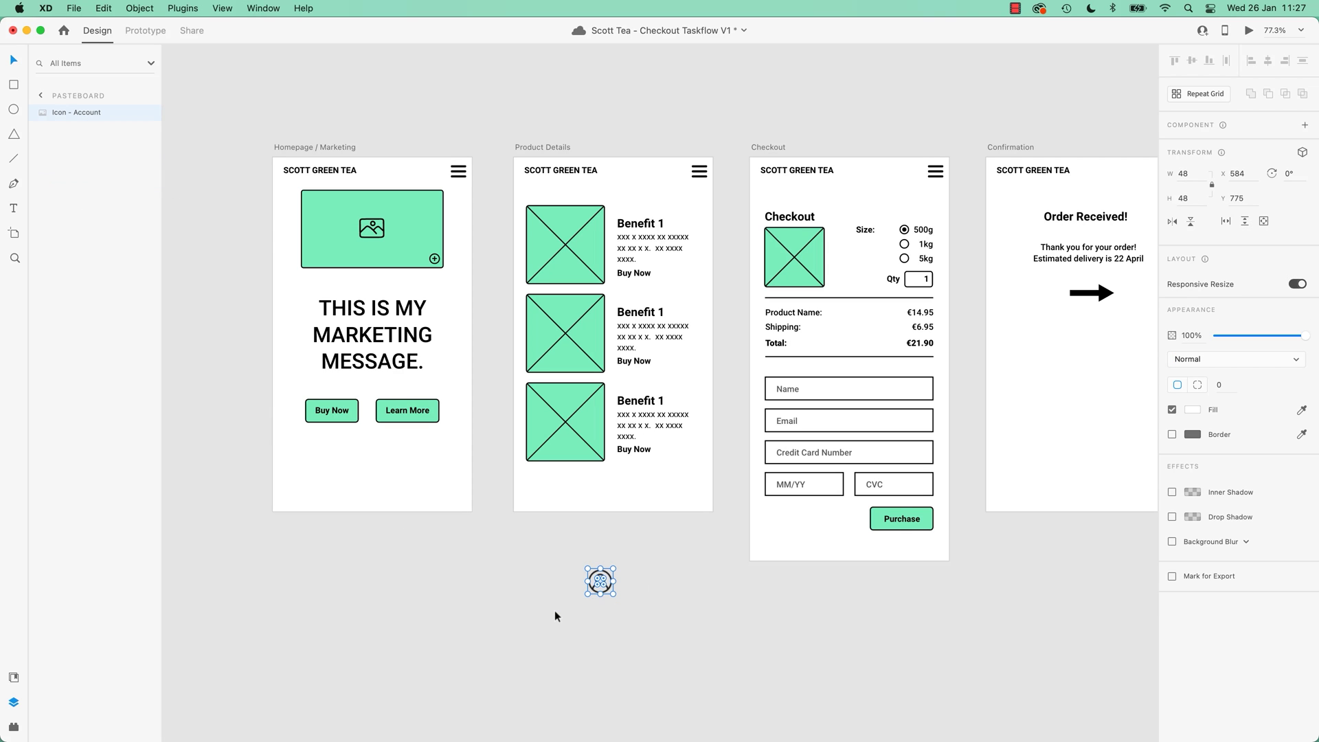
key(Delete)
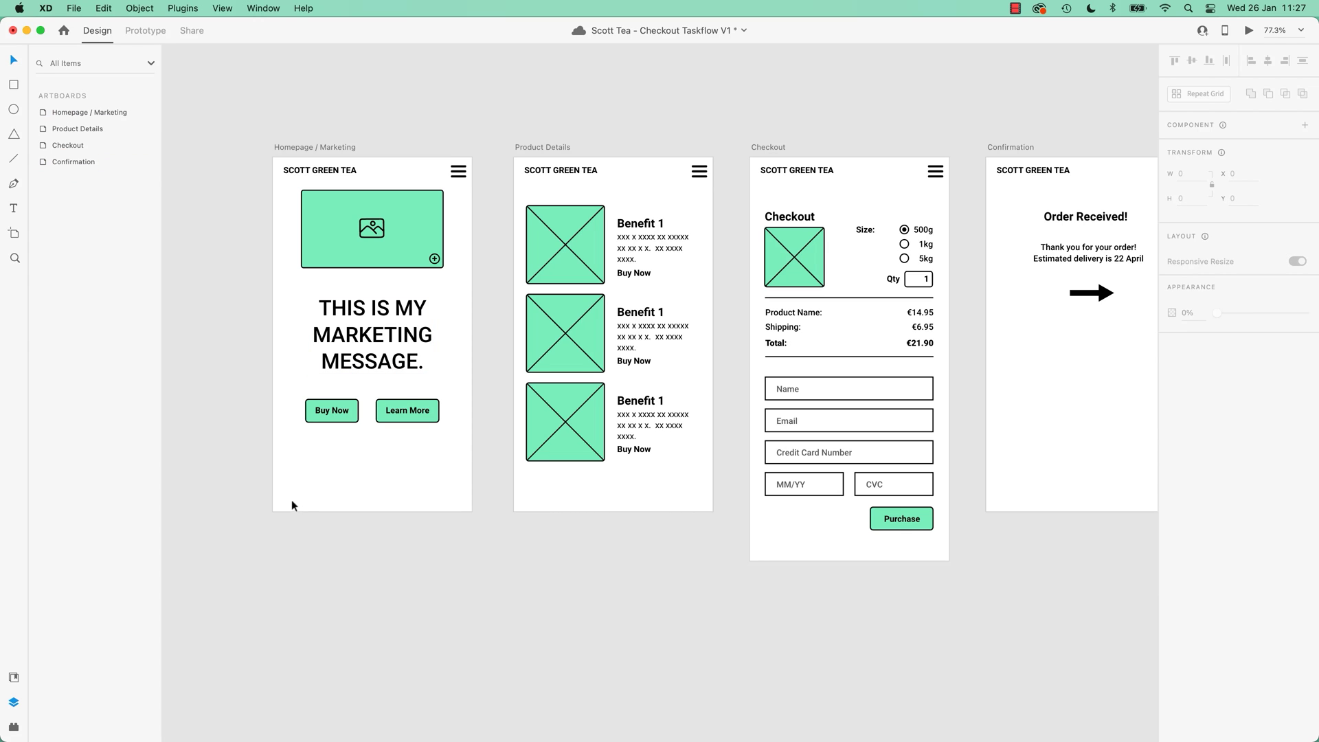
Select the clipped account icon at the Homepage / Marketing artboard's lower-left corner and shift it slightly to the right
drag(227, 482, 312, 577)
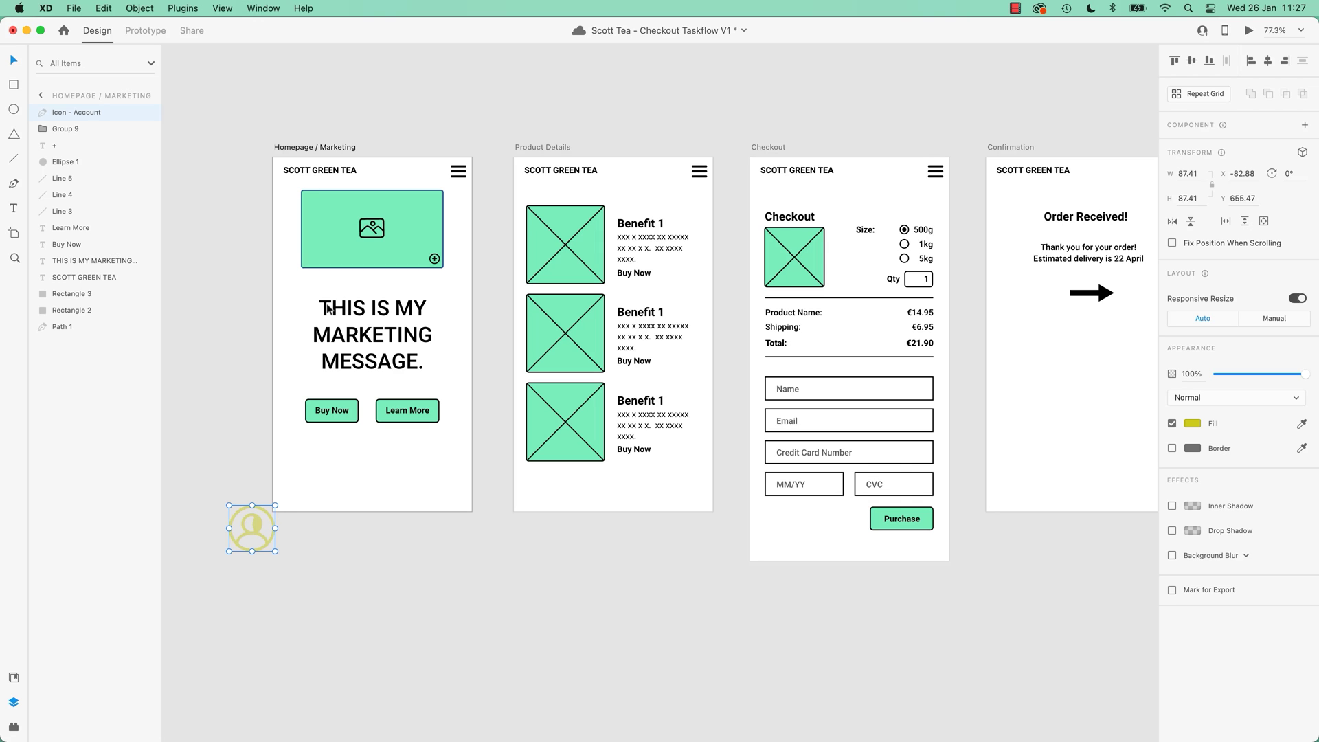
mouse_move(258, 529)
mouse_down()
mouse_move(241, 526)
mouse_move(255, 603)
mouse_move(278, 562)
mouse_move(265, 529)
mouse_up()
click(327, 563)
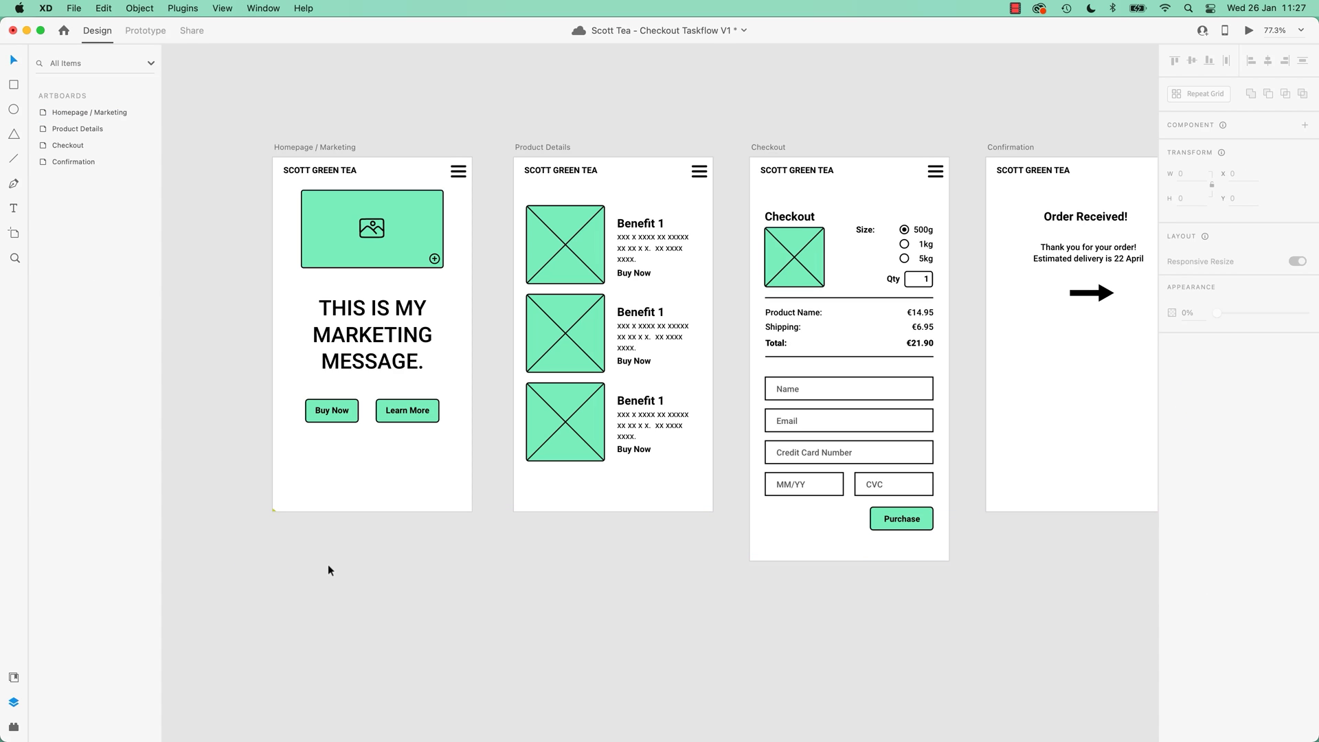
Move the yellow account icon off the artboard onto the pasteboard below Homepage / Marketing
drag(252, 517, 389, 606)
click(526, 594)
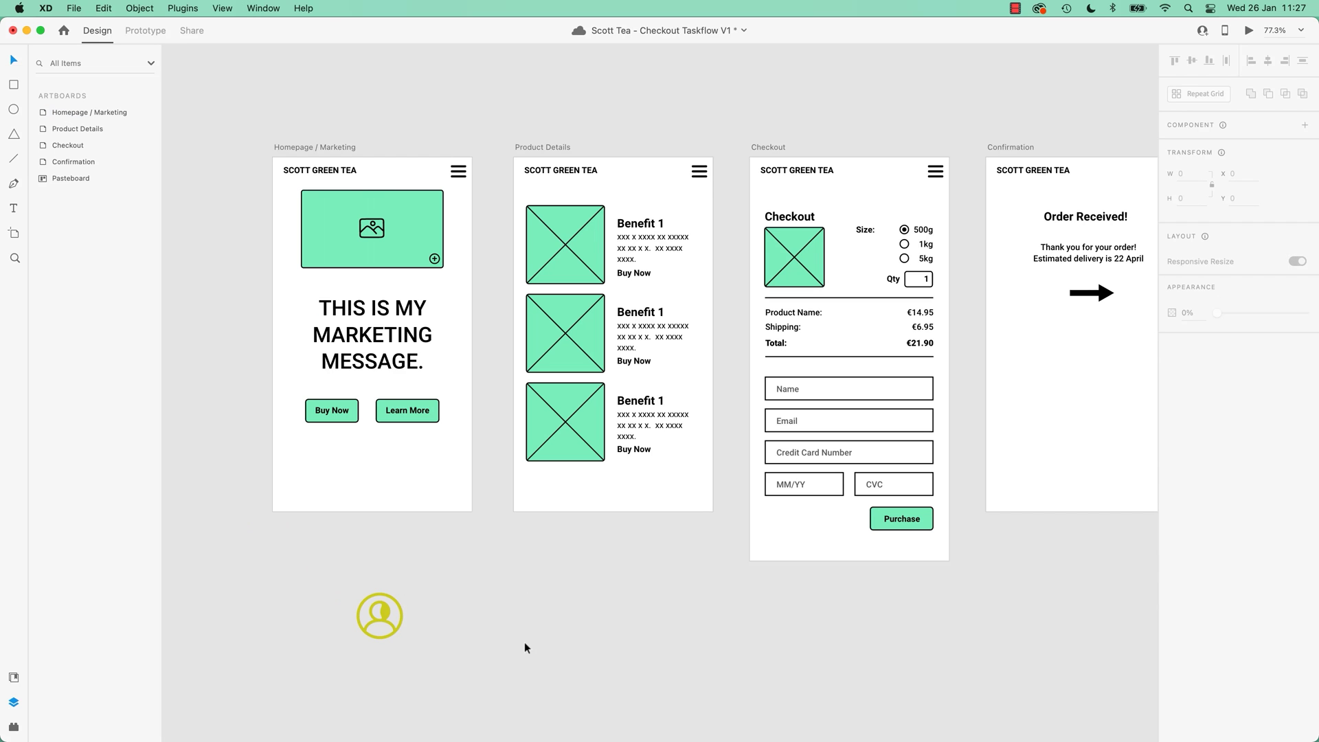
drag(397, 553, 597, 568)
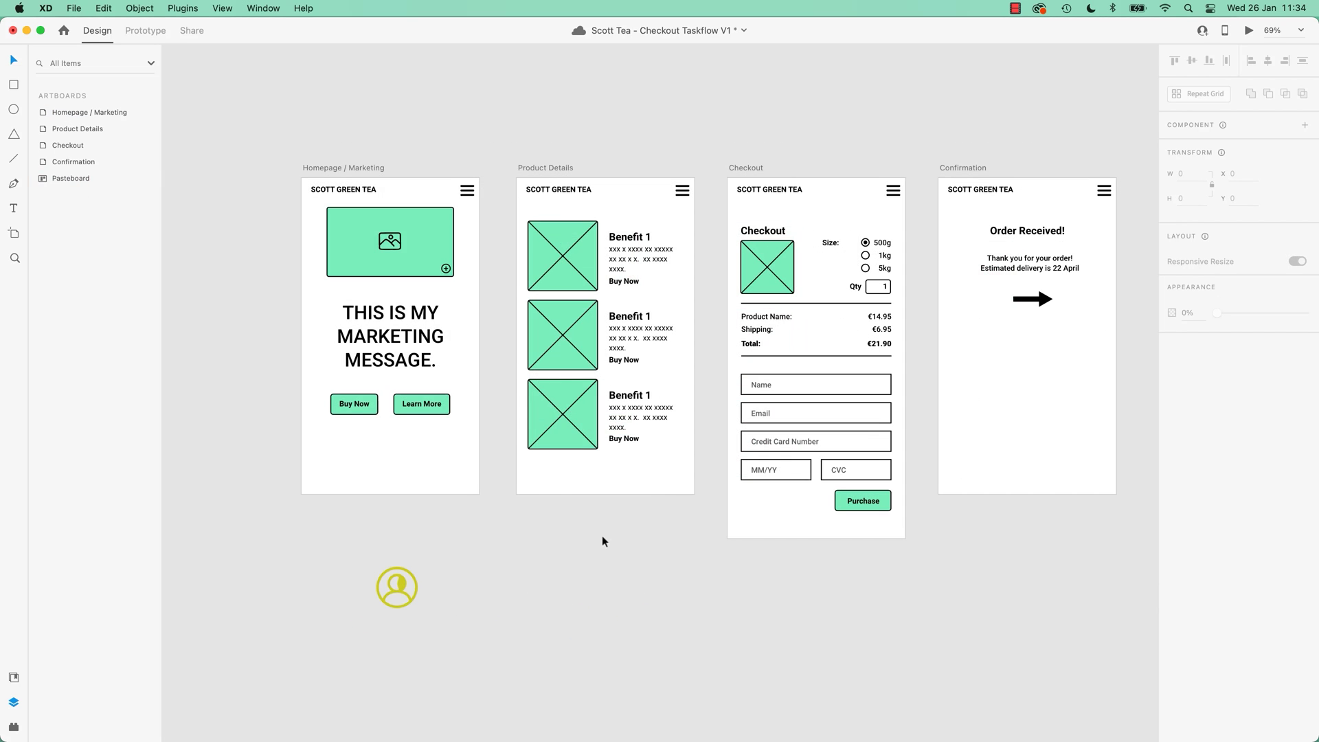
Switch to the hand-drawn UI kit document, clear its selection, and cycle back to the Checkout Taskflow document
key(super+grave)
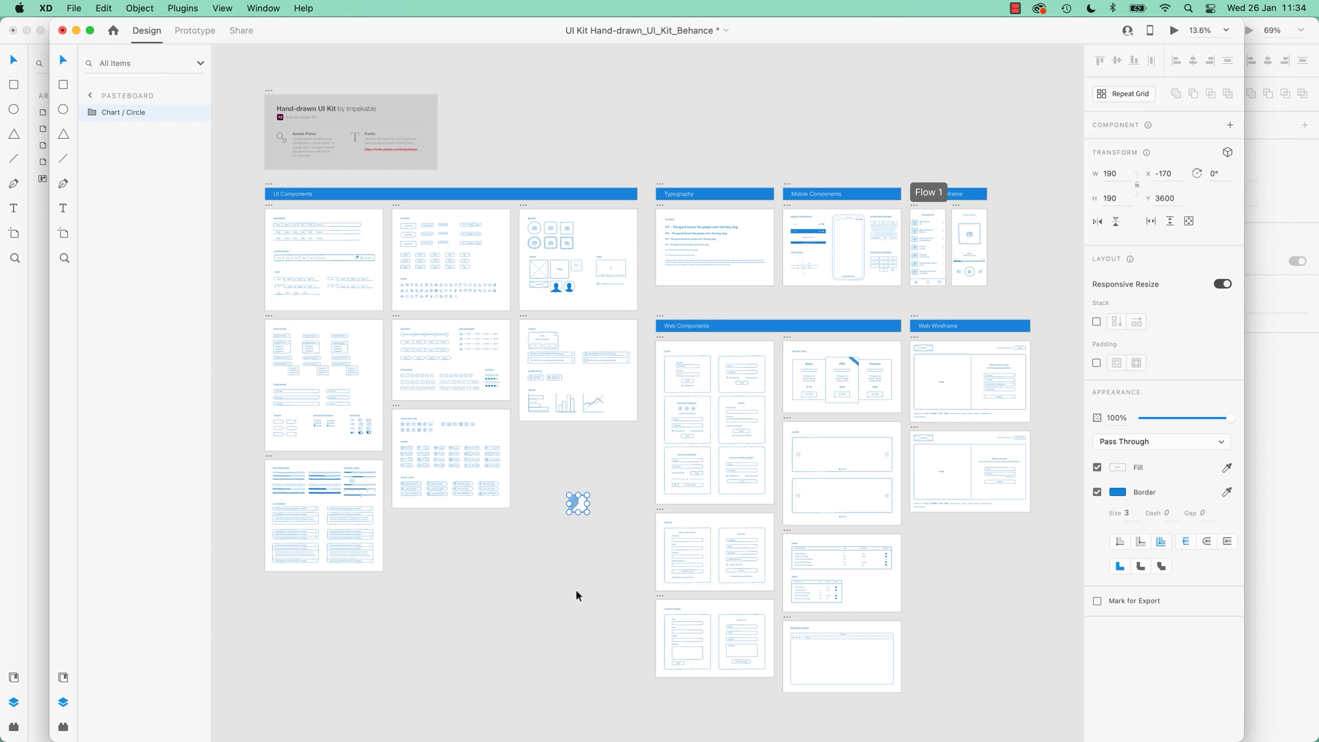
click(553, 607)
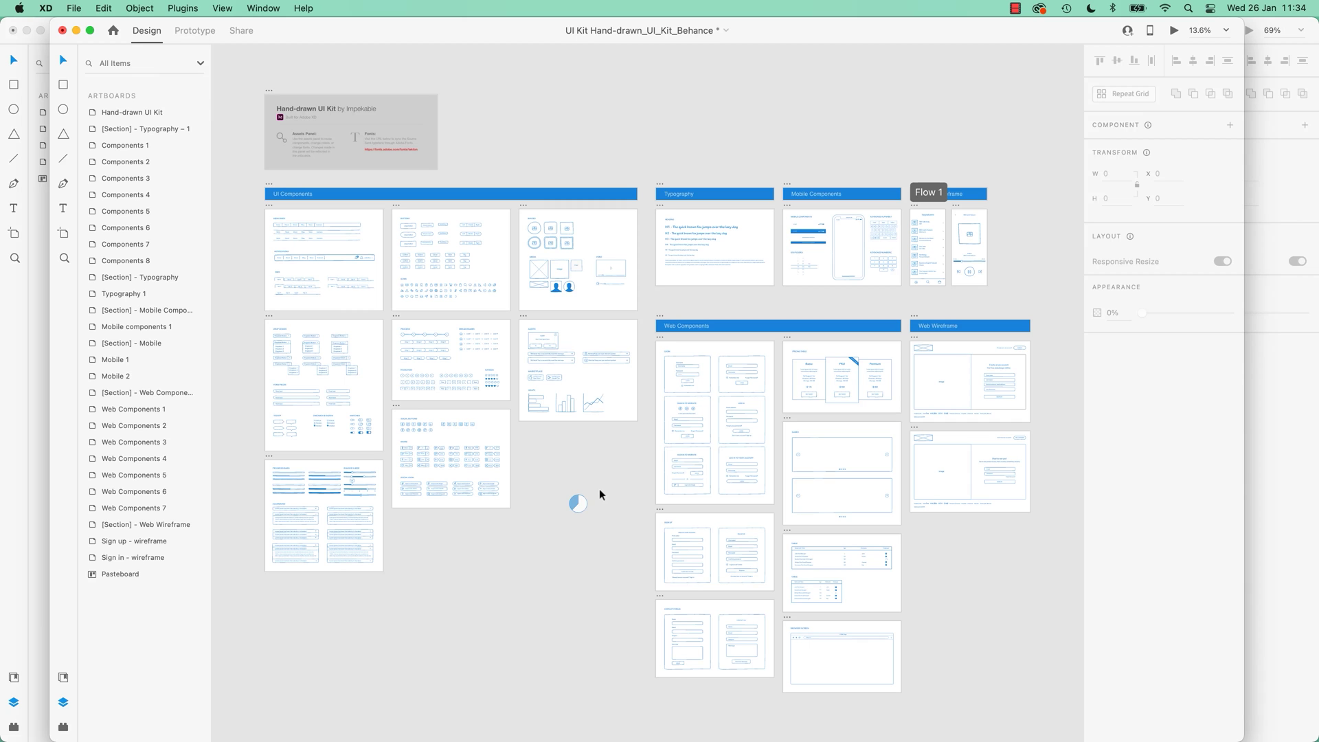
key(super+grave)
key(super+grave)
key(super+grave)
key(super+grave)
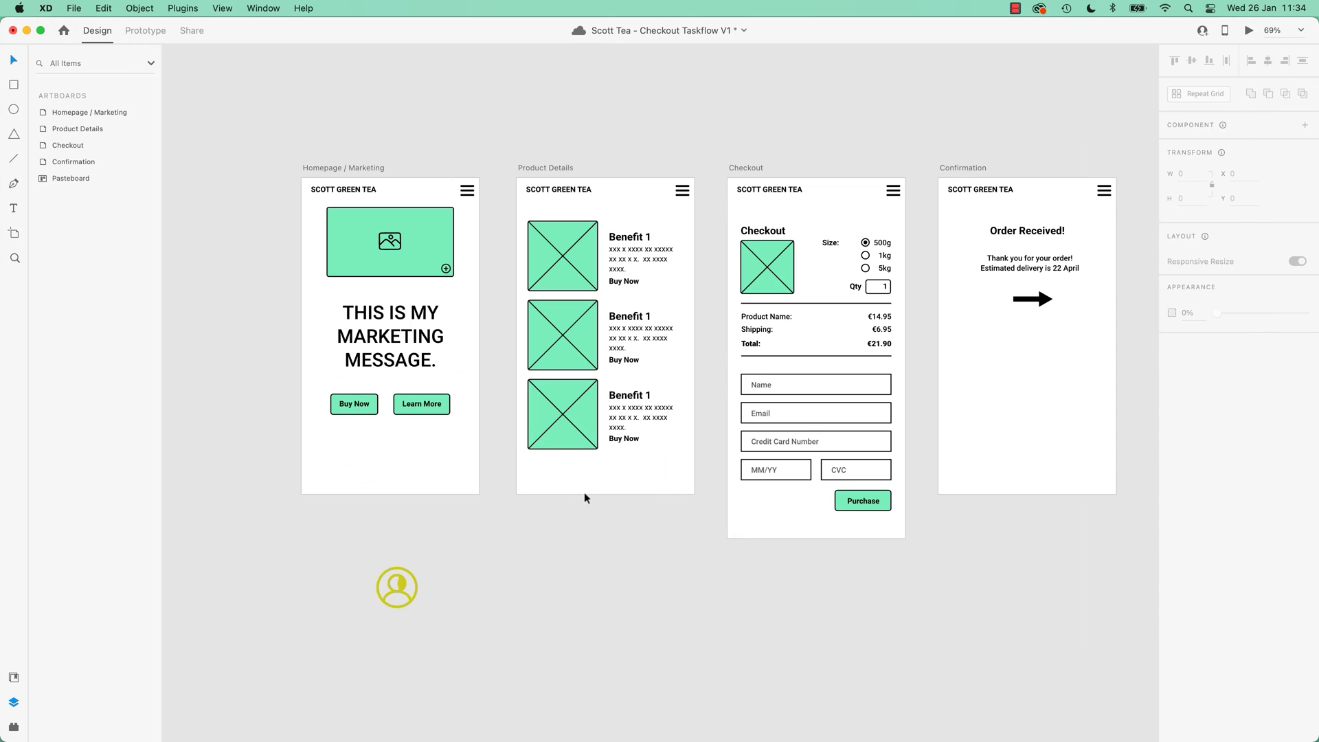
View the Material Design UI kit and the grave key search results in Chrome, and return to the Checkout Taskflow document in XD
key(super+grave)
key(super+grave)
key(super+grave)
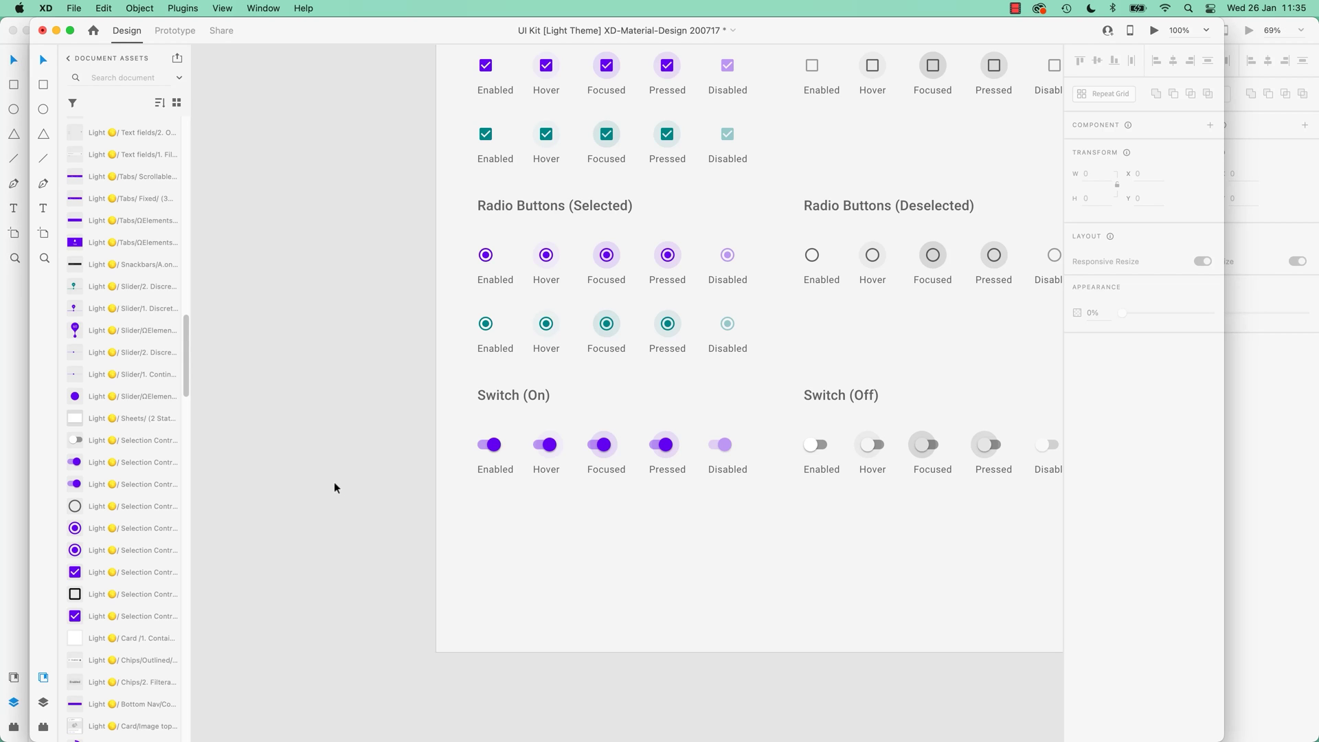
key(super+Tab)
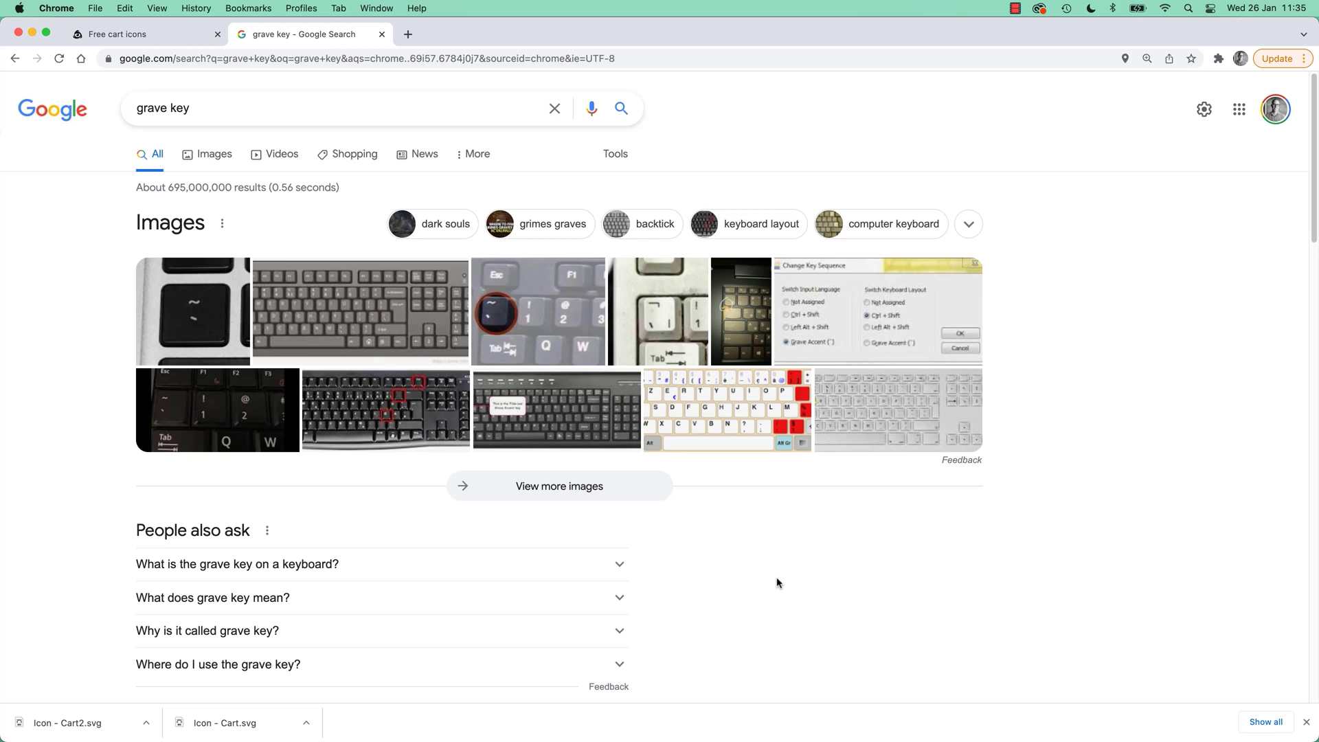
key(super+Tab)
key(super+grave)
key(super+grave)
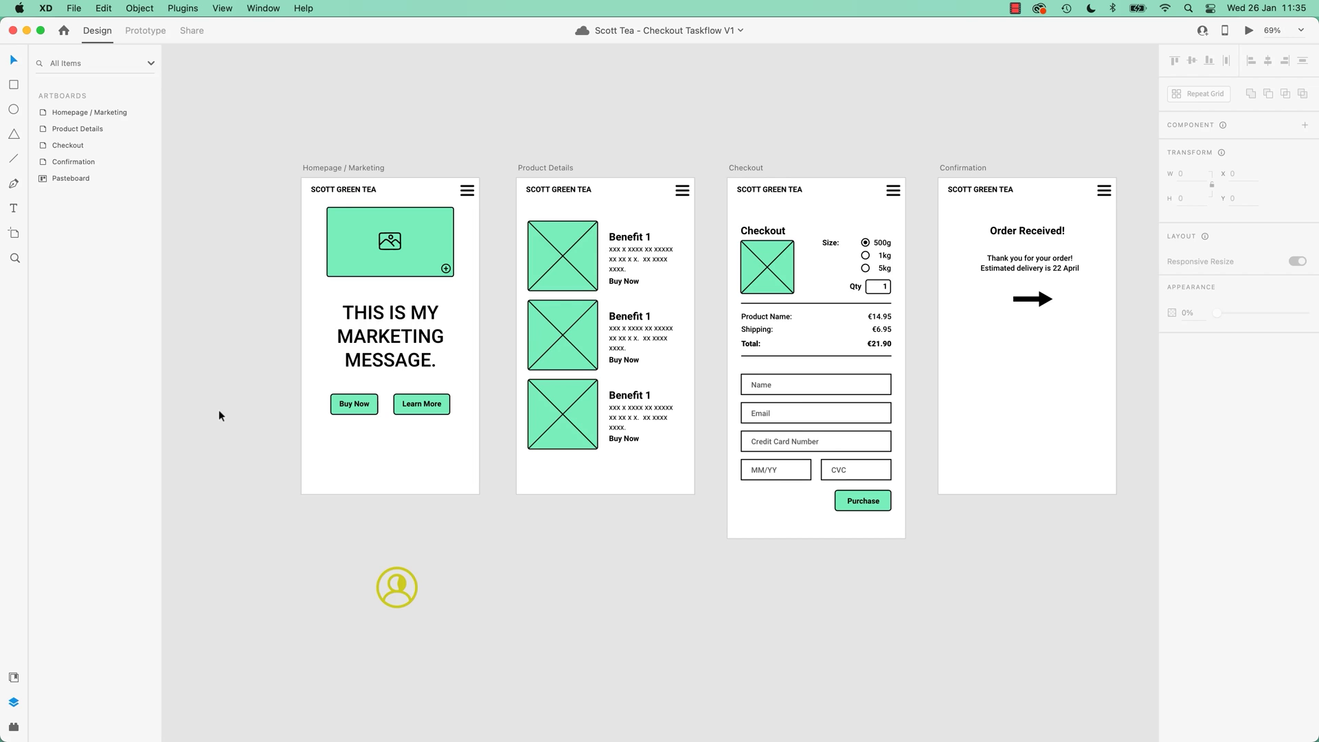
Copy the Enabled Switch (On) component from the Material Design UI kit into the Checkout Taskflow document, and save the document
key(super+grave)
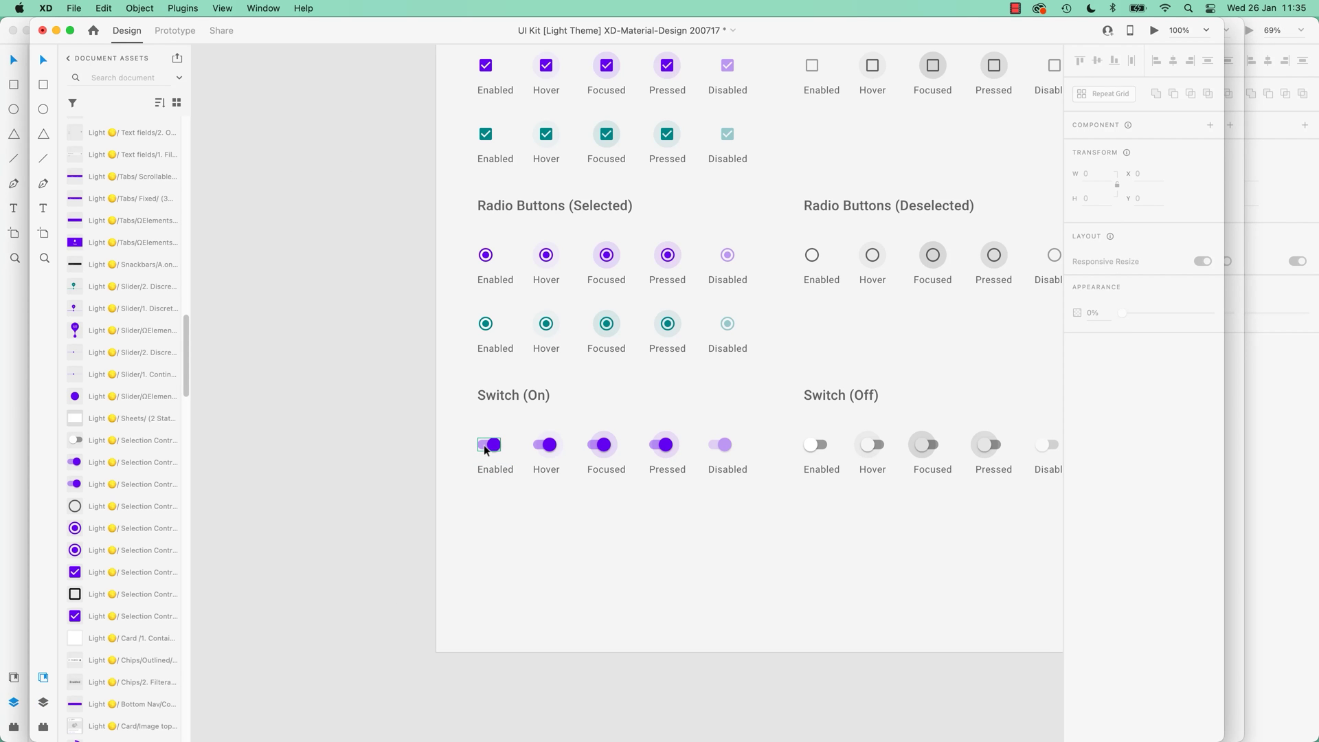
click(495, 448)
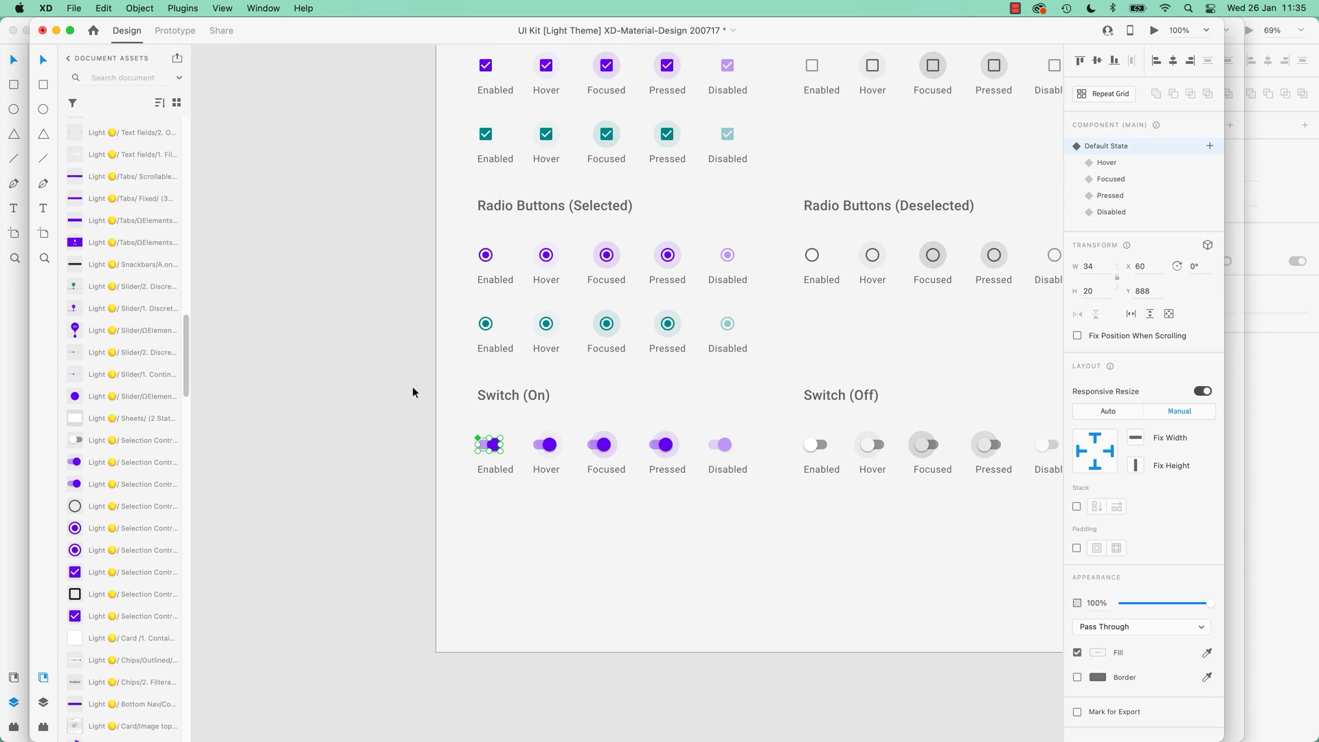
key(super+grave)
key(super+grave)
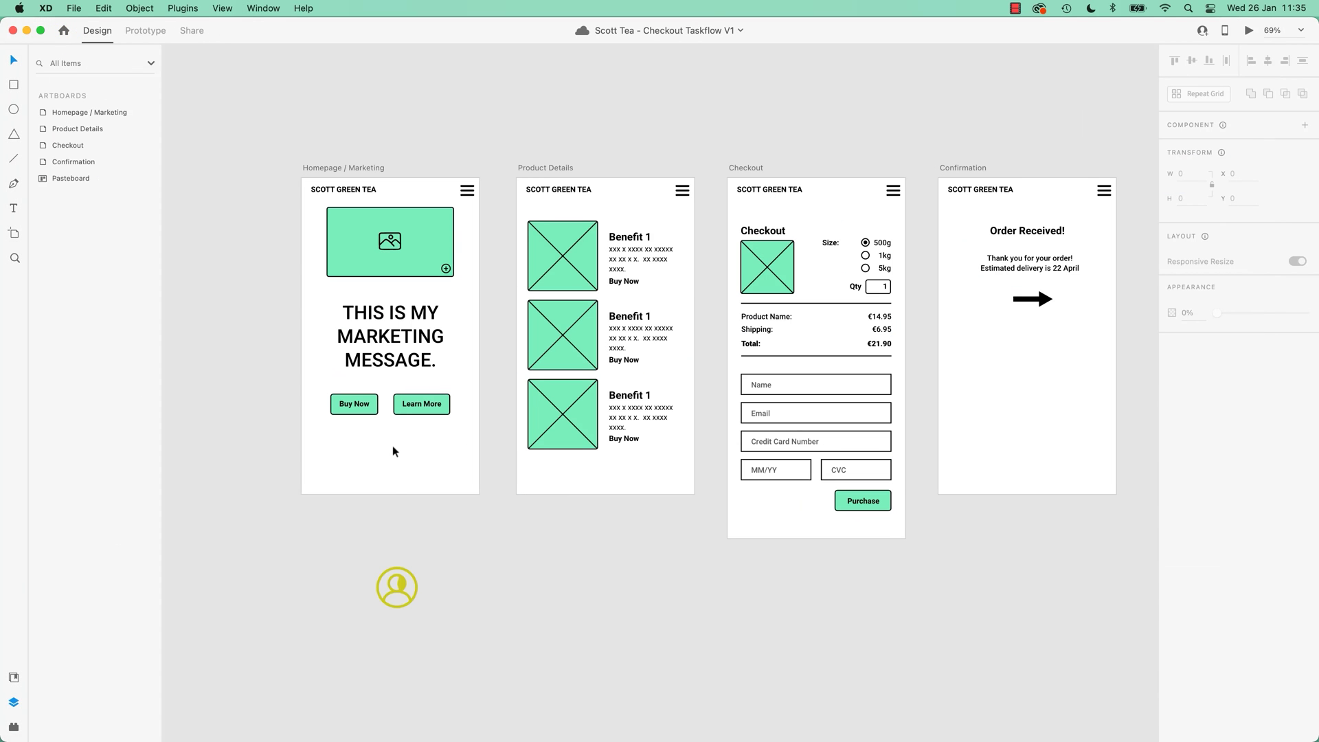
key(super+v)
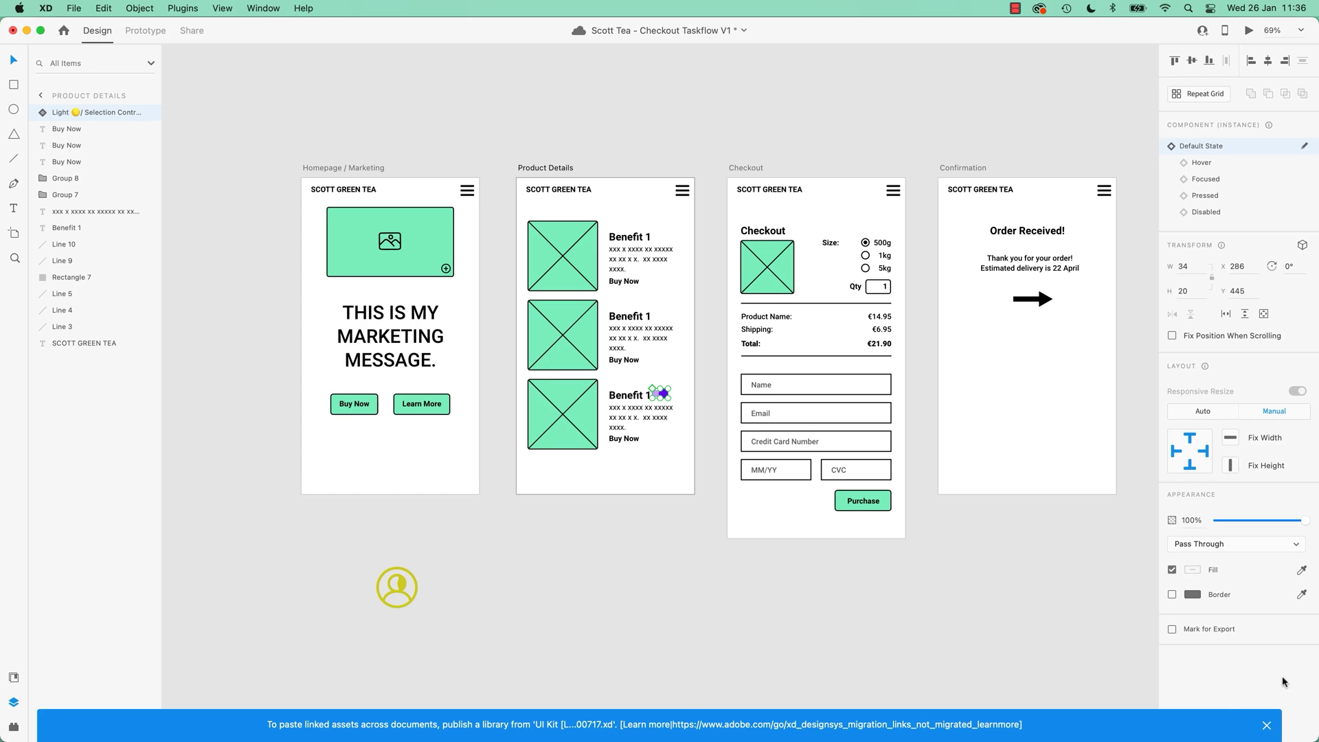
click(1266, 725)
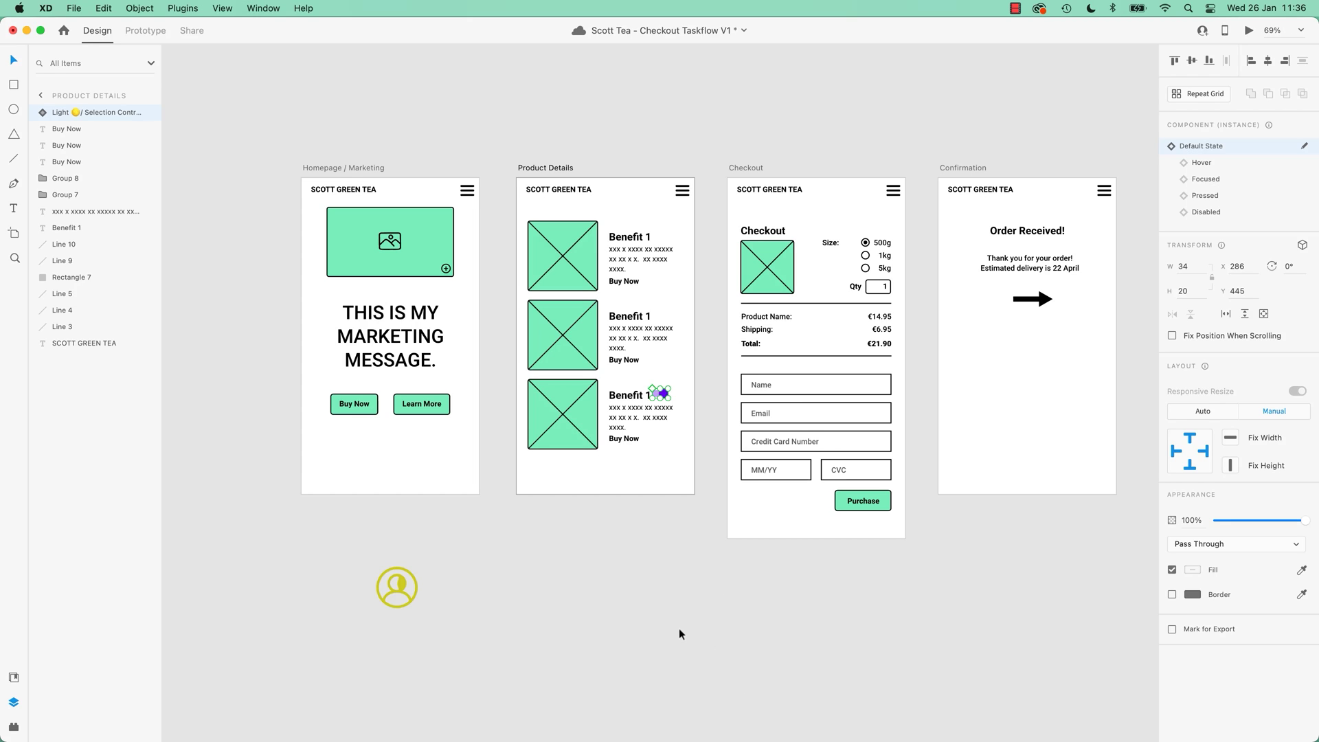
key(super+s)
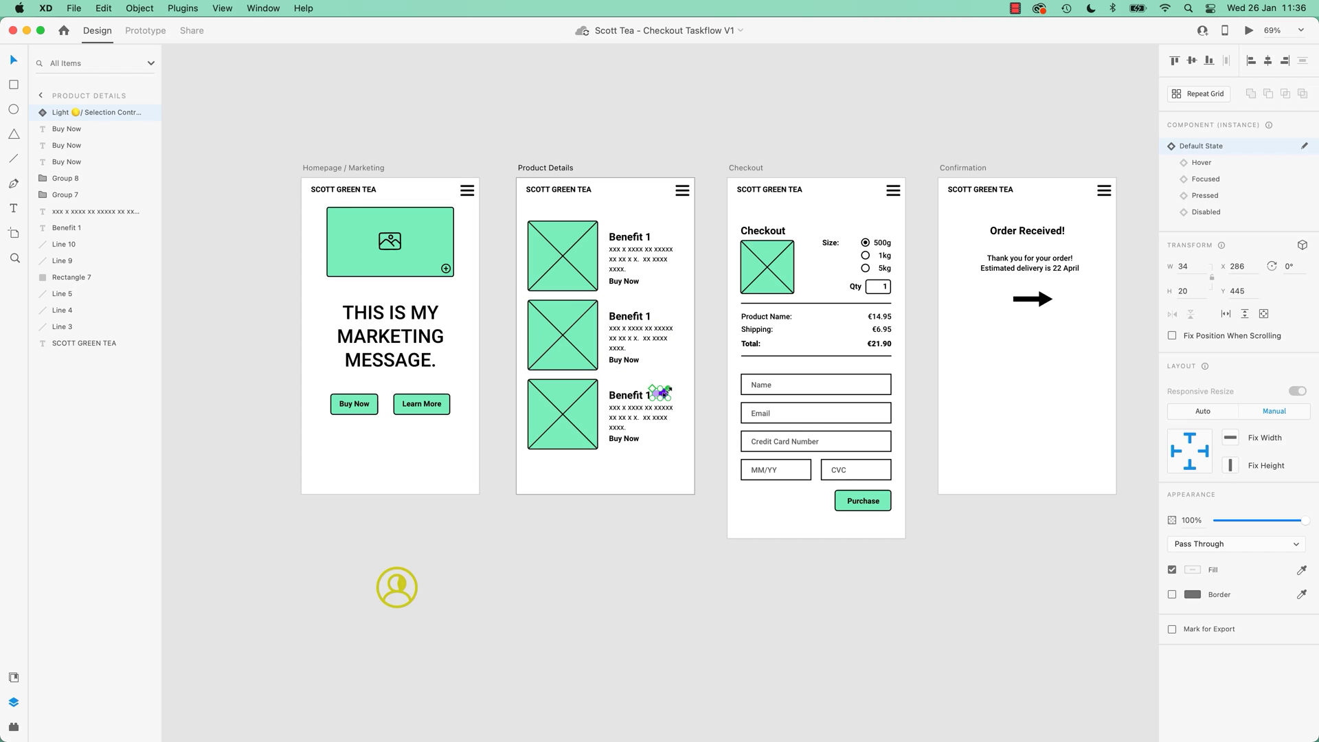
Move the pasted switch onto the pasteboard left of Homepage / Marketing, at about X -140, Y 362, and show the document assets
drag(663, 397, 249, 354)
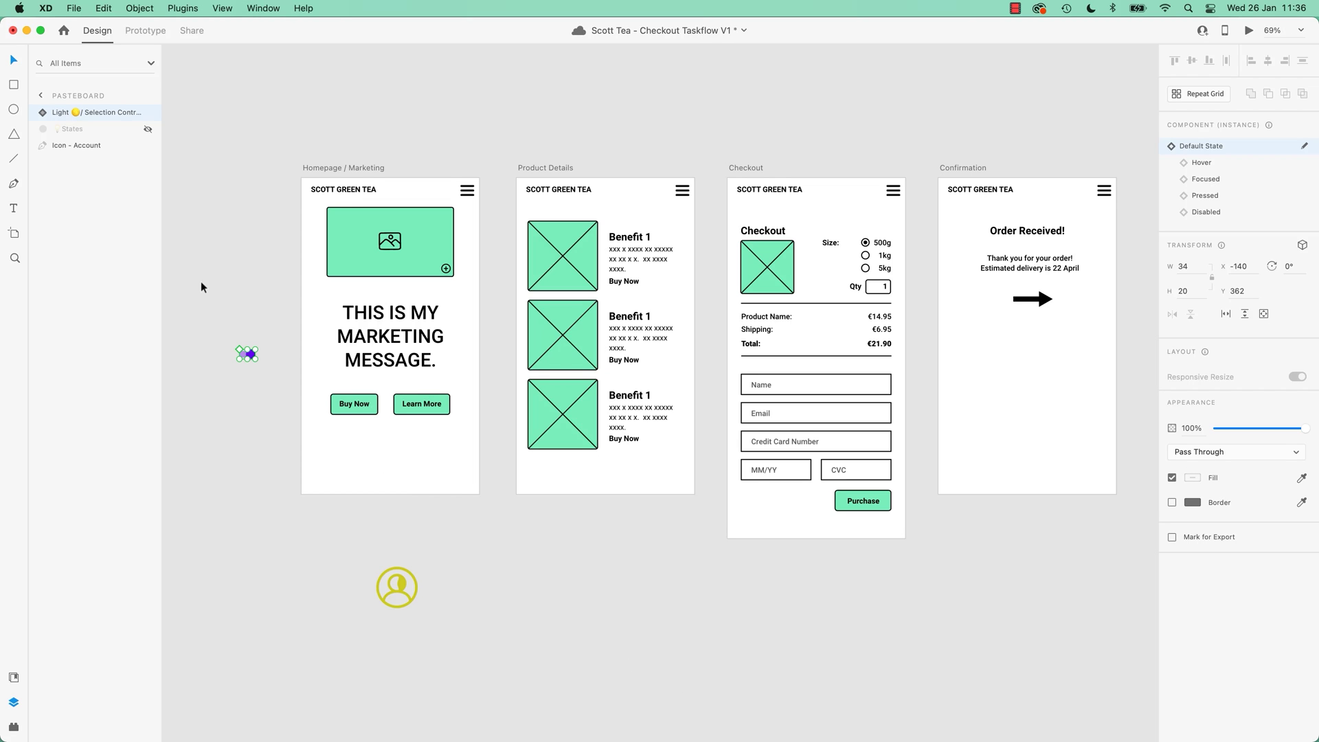
click(13, 679)
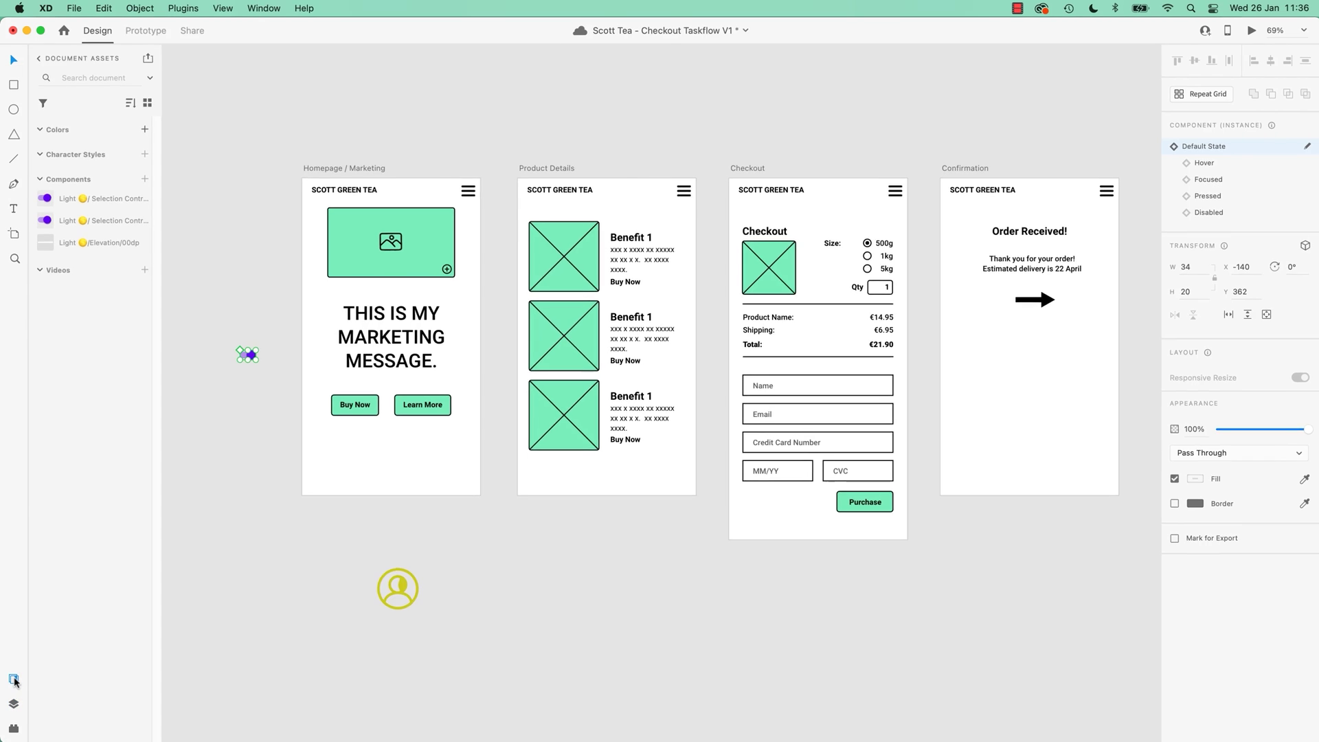
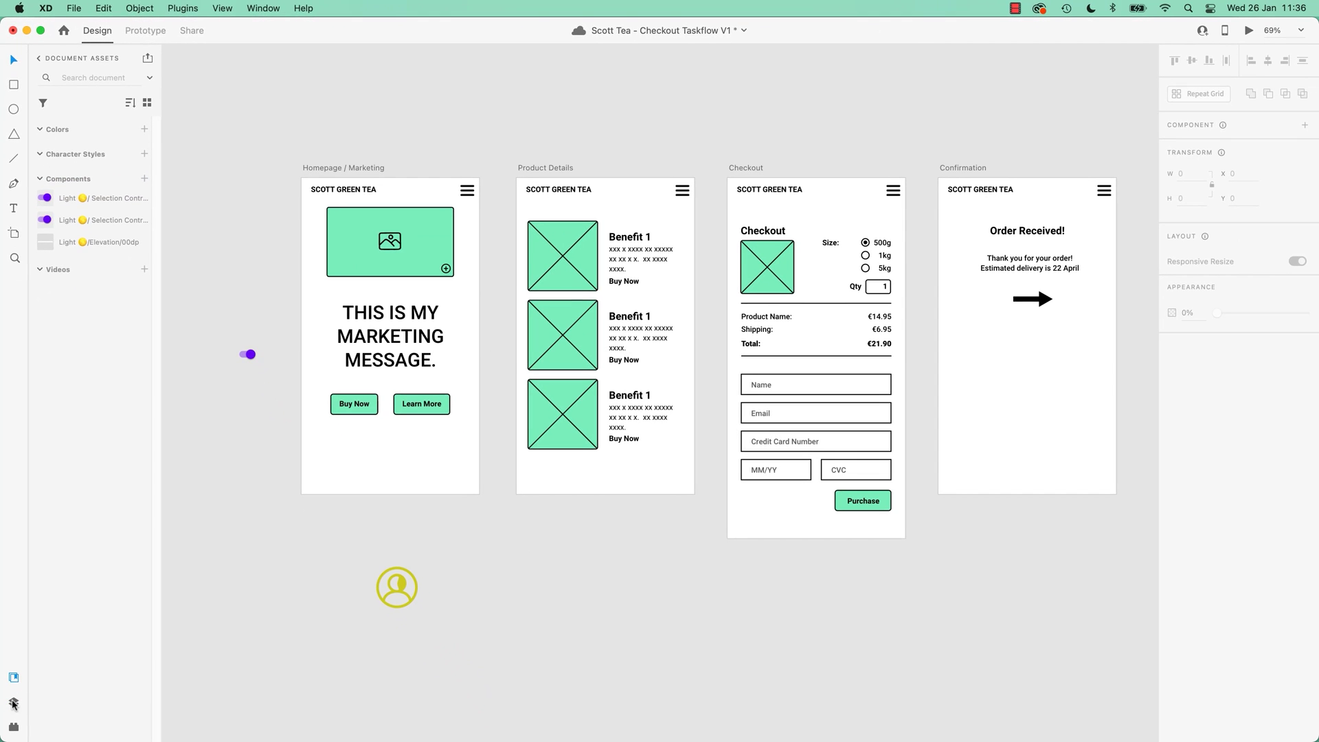
Show the layers and ungroup the pasted switch component and the component nested inside it into plain layers
click(13, 703)
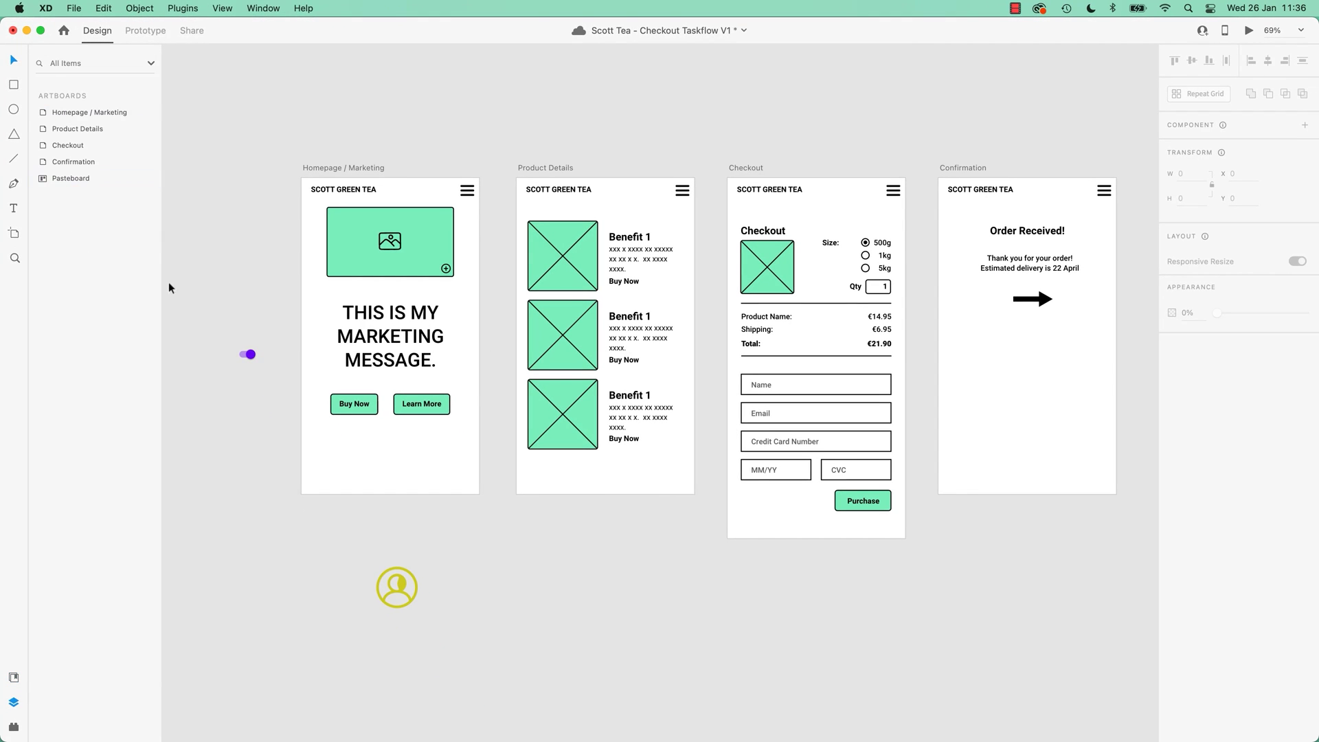
click(247, 354)
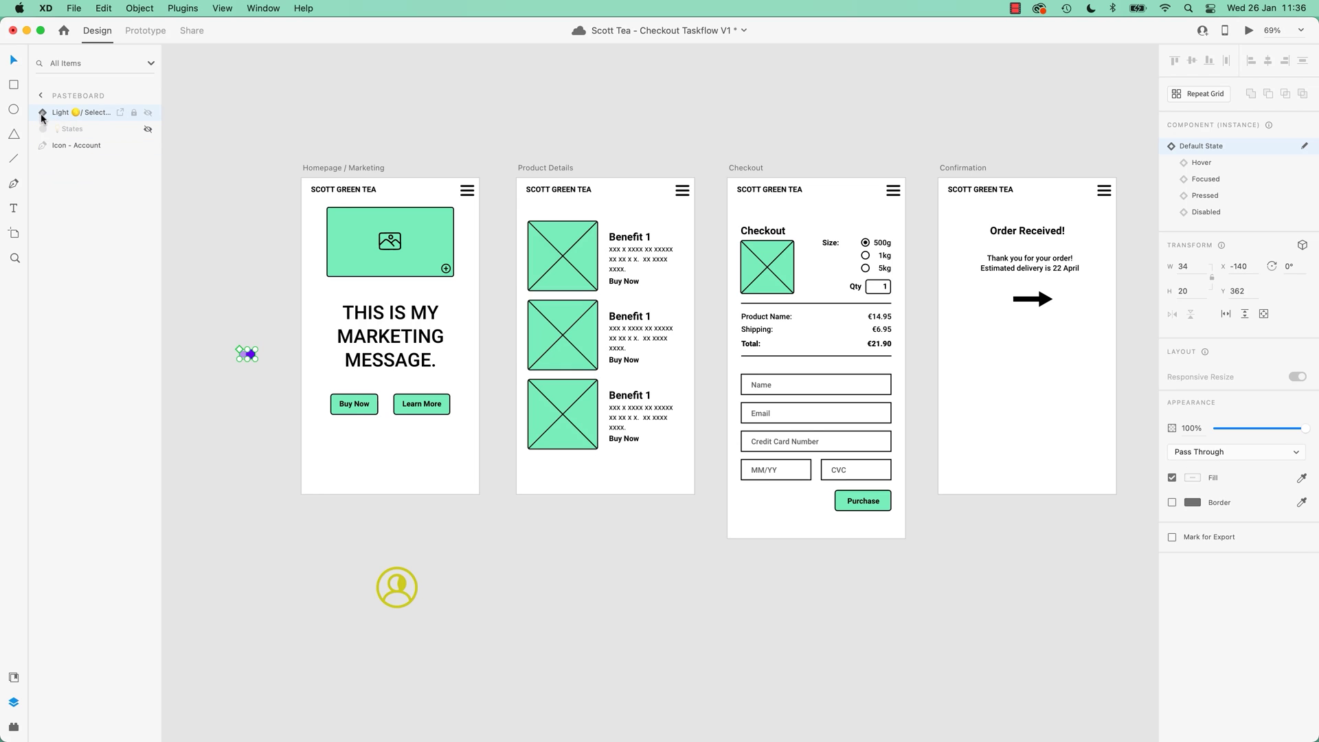
right_click(250, 357)
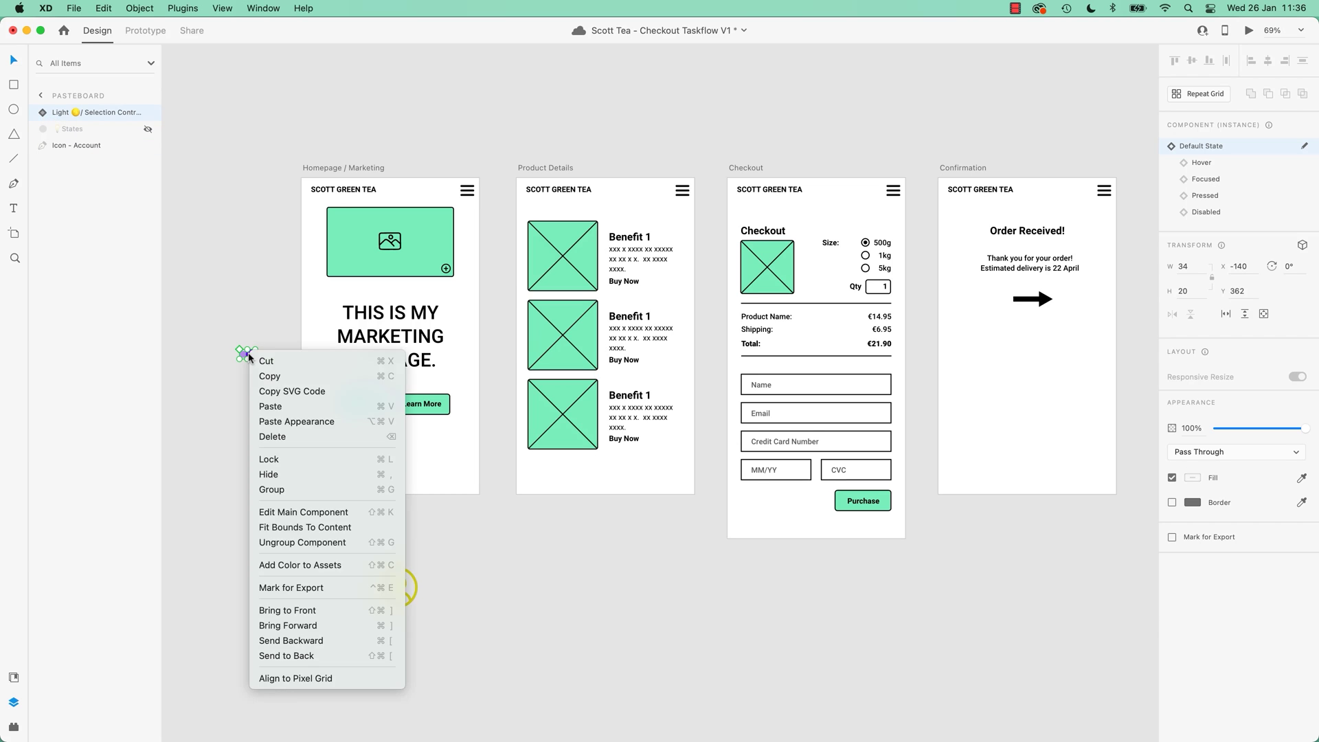
click(309, 542)
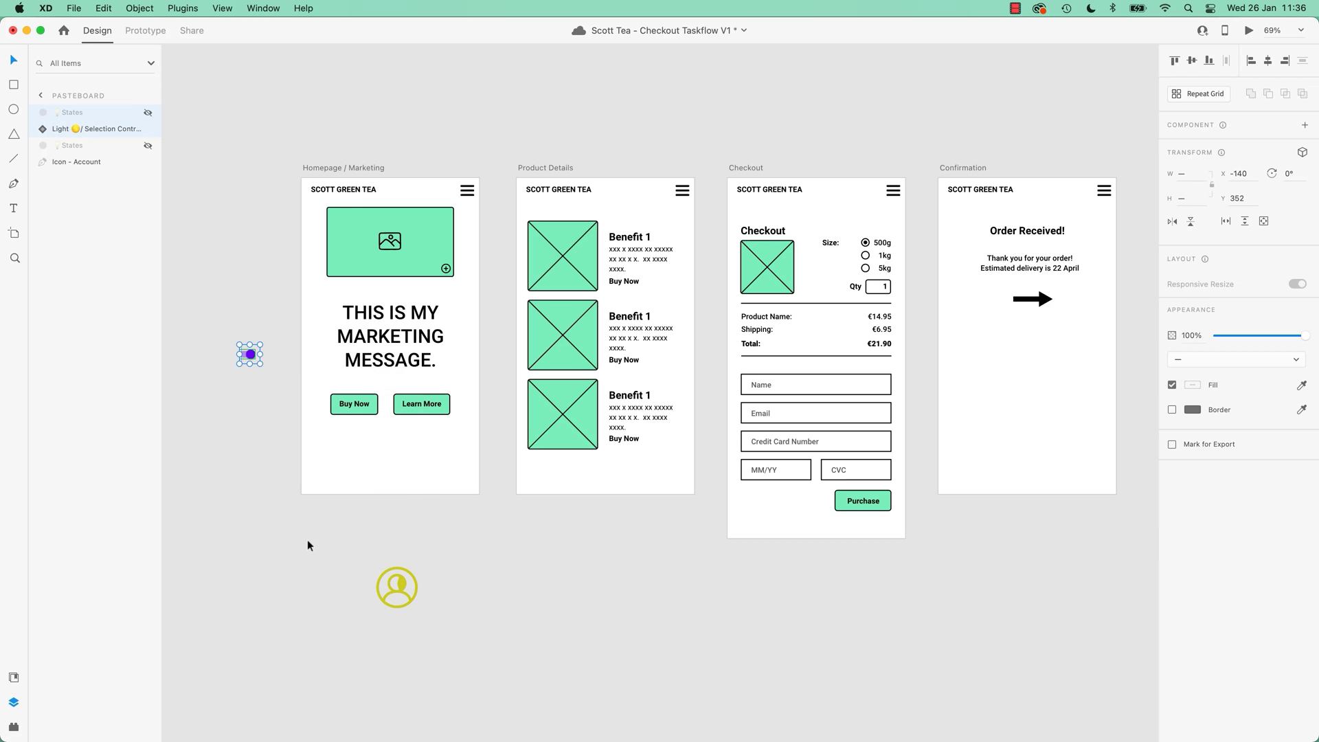
right_click(251, 357)
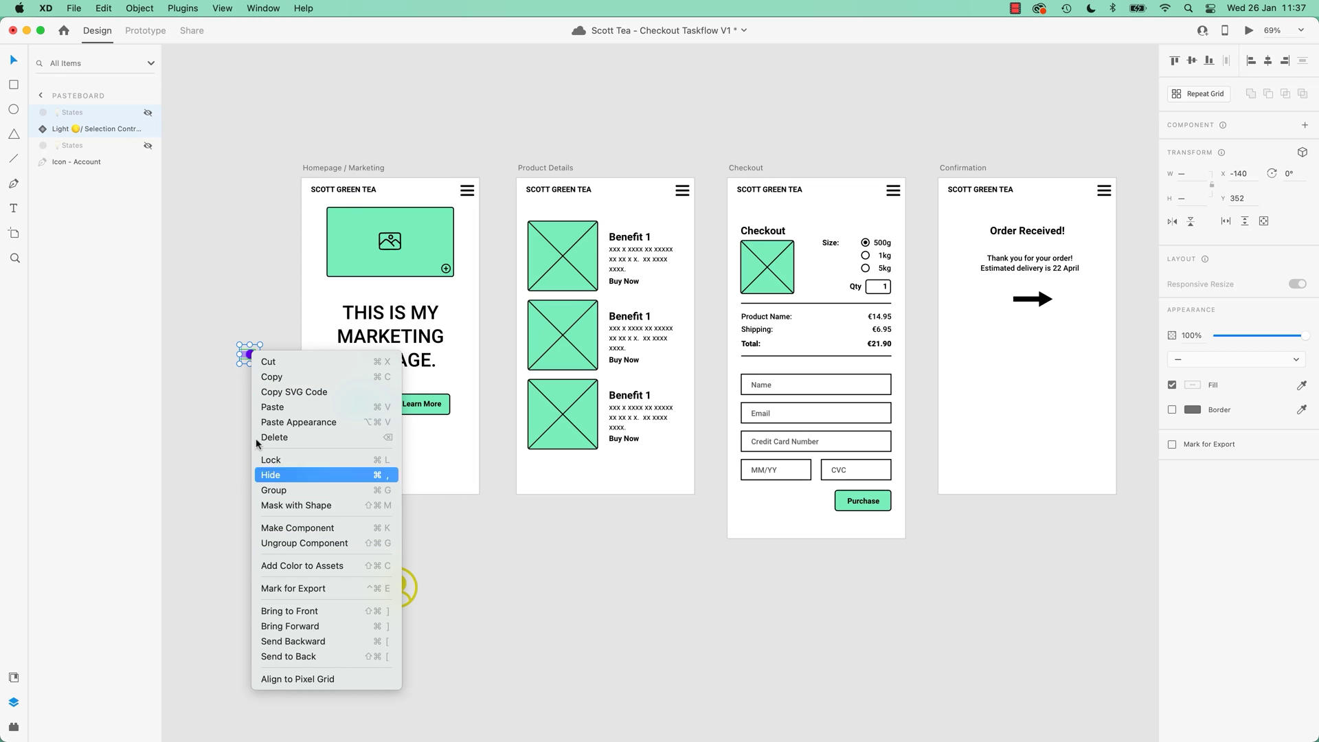
click(307, 543)
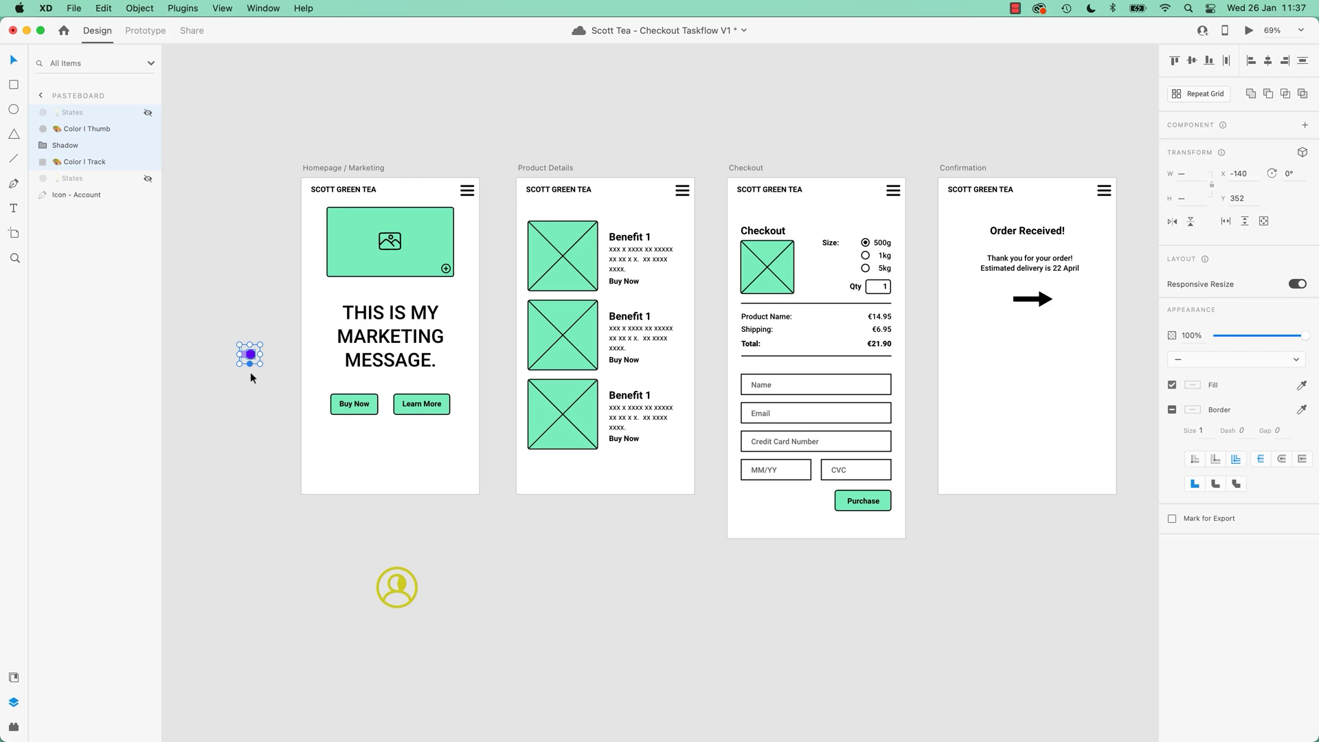
Group the loose thumb, shadow, track and states layers of the switch on the pasteboard
right_click(248, 357)
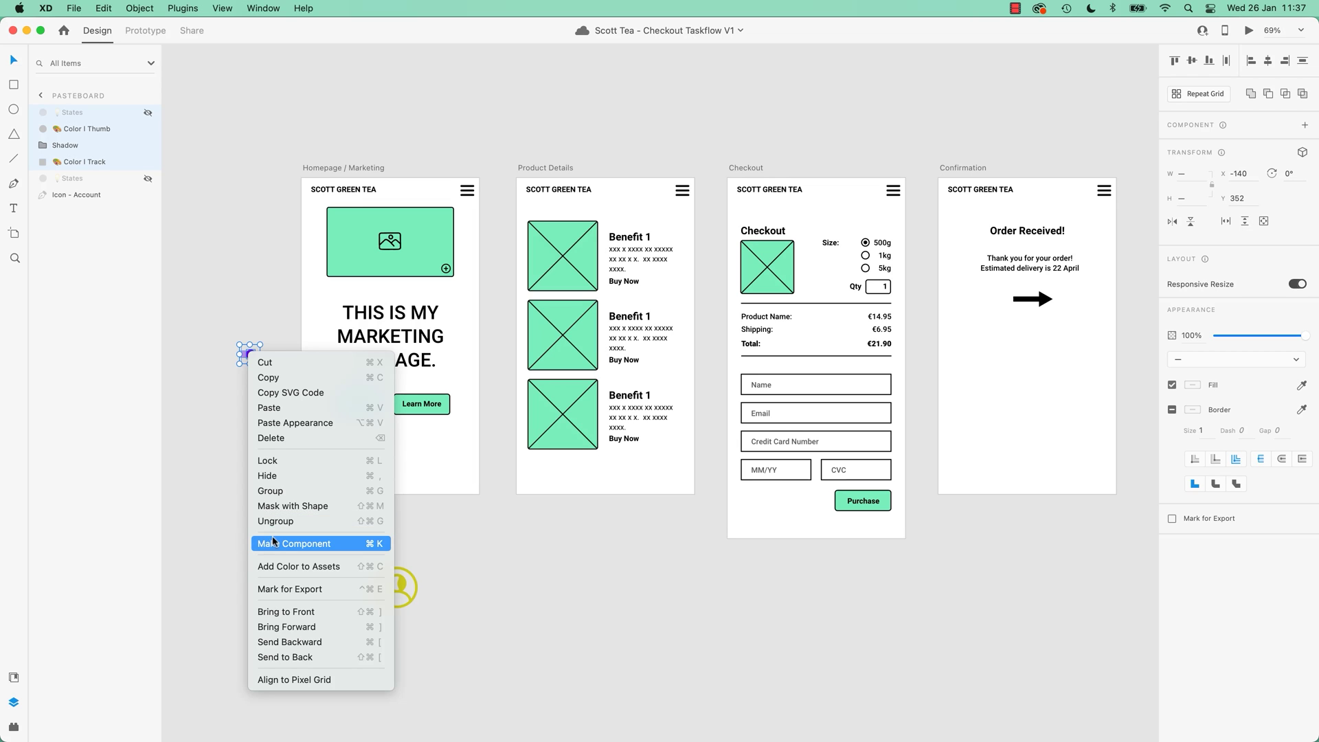
click(273, 491)
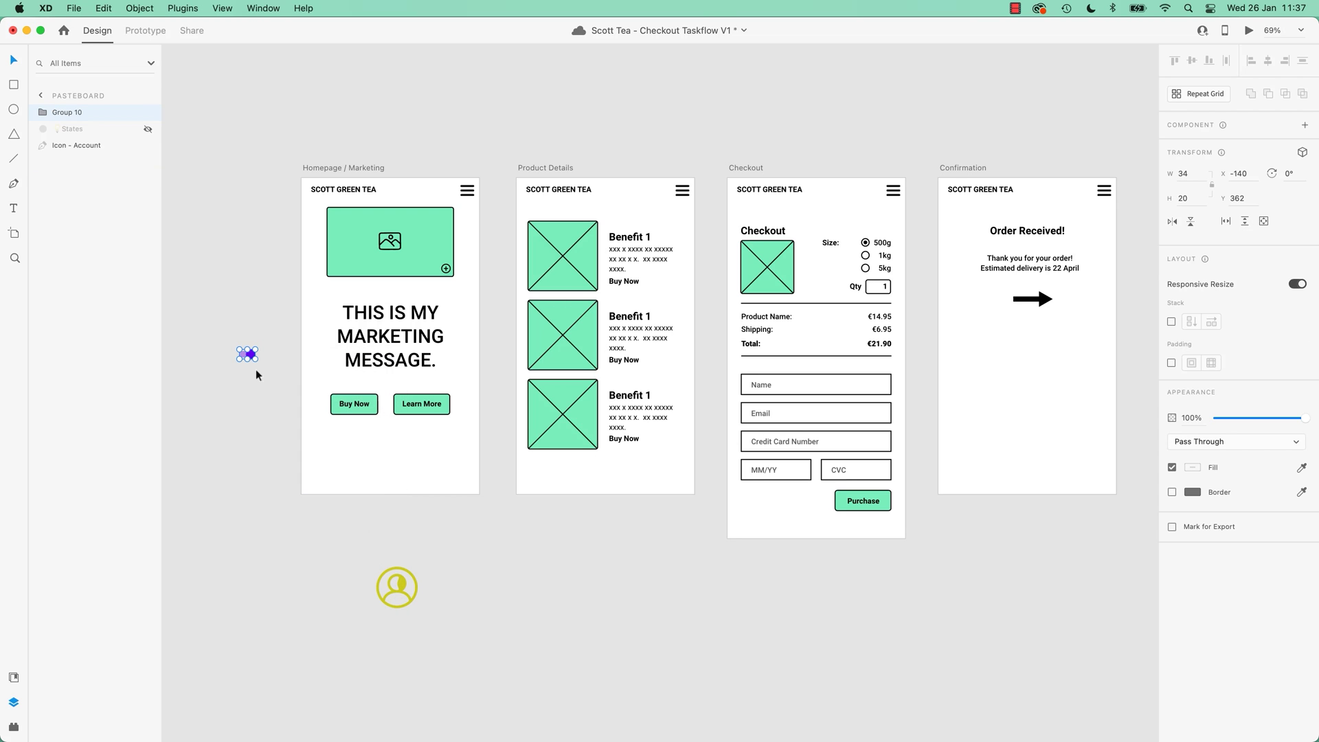
click(257, 365)
click(249, 355)
Rename the switch's group as Toggle Switch and clear the selection
double_click(81, 113)
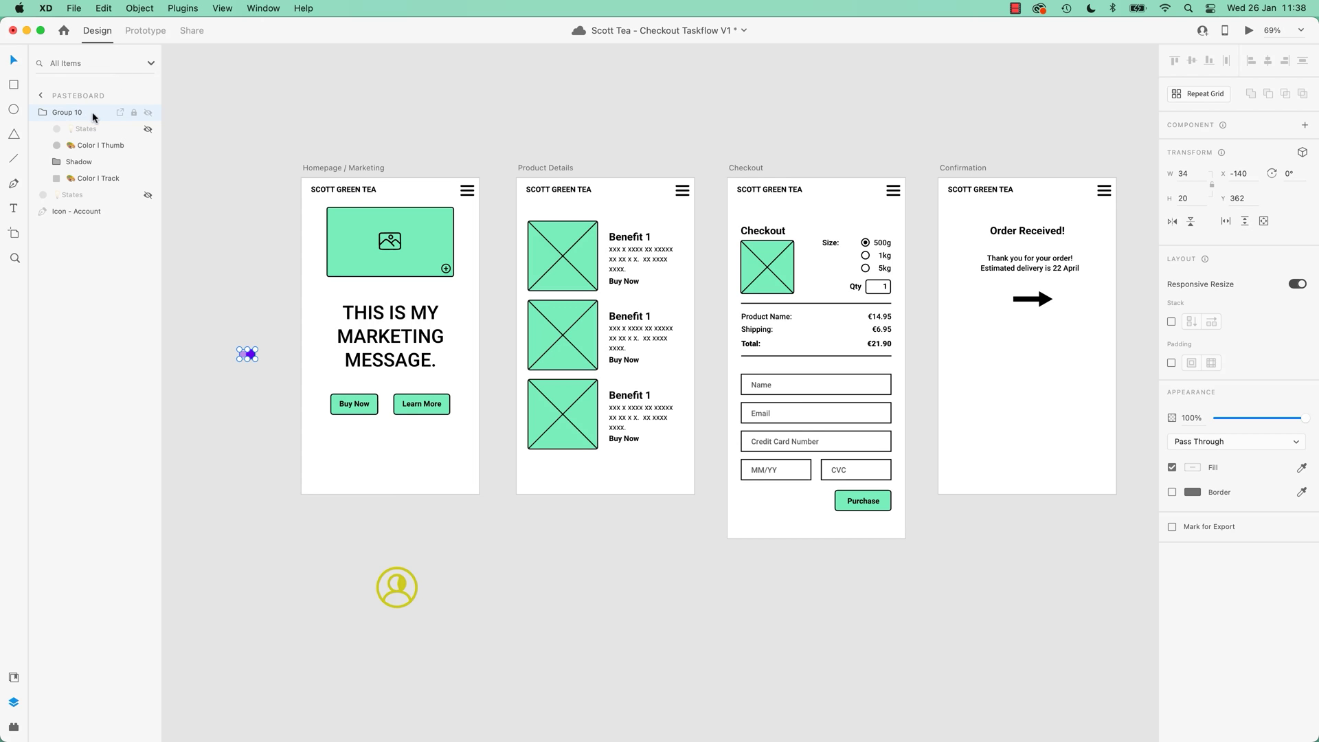
double_click(77, 113)
text(Toggle Switch)
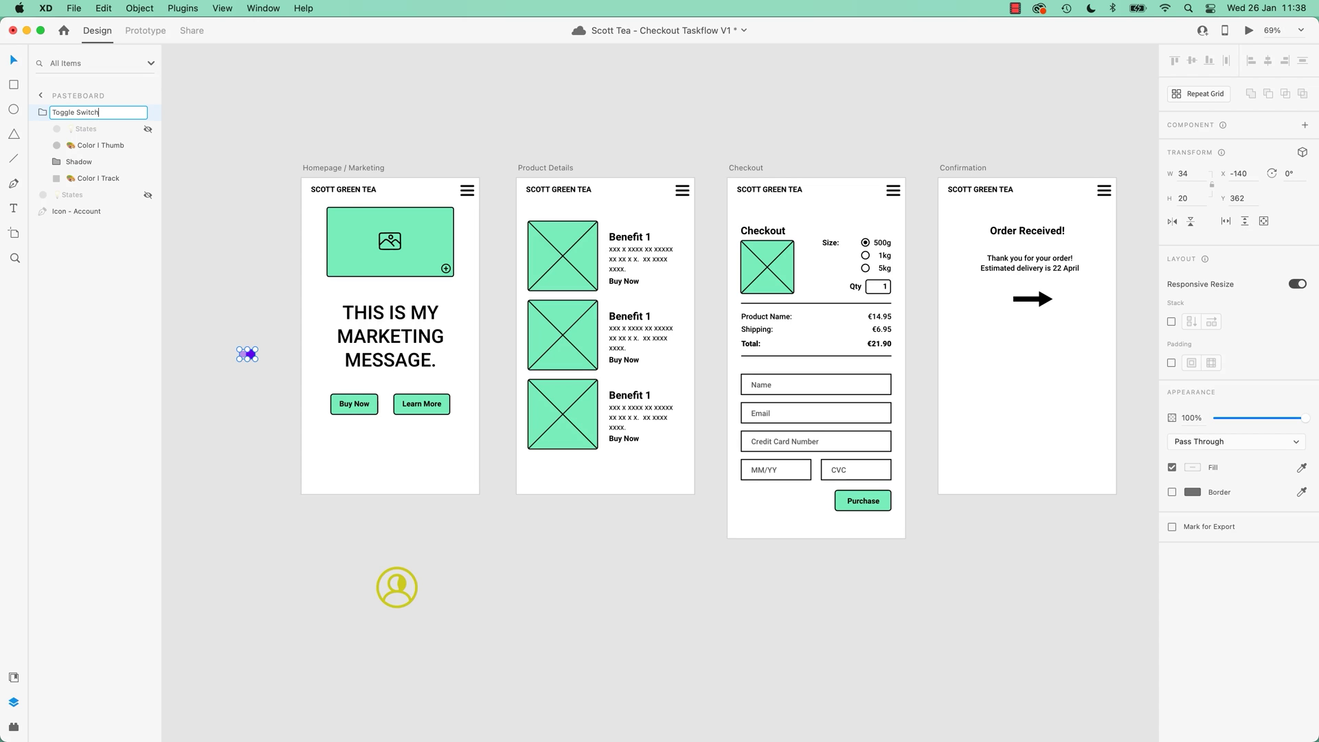
key(Return)
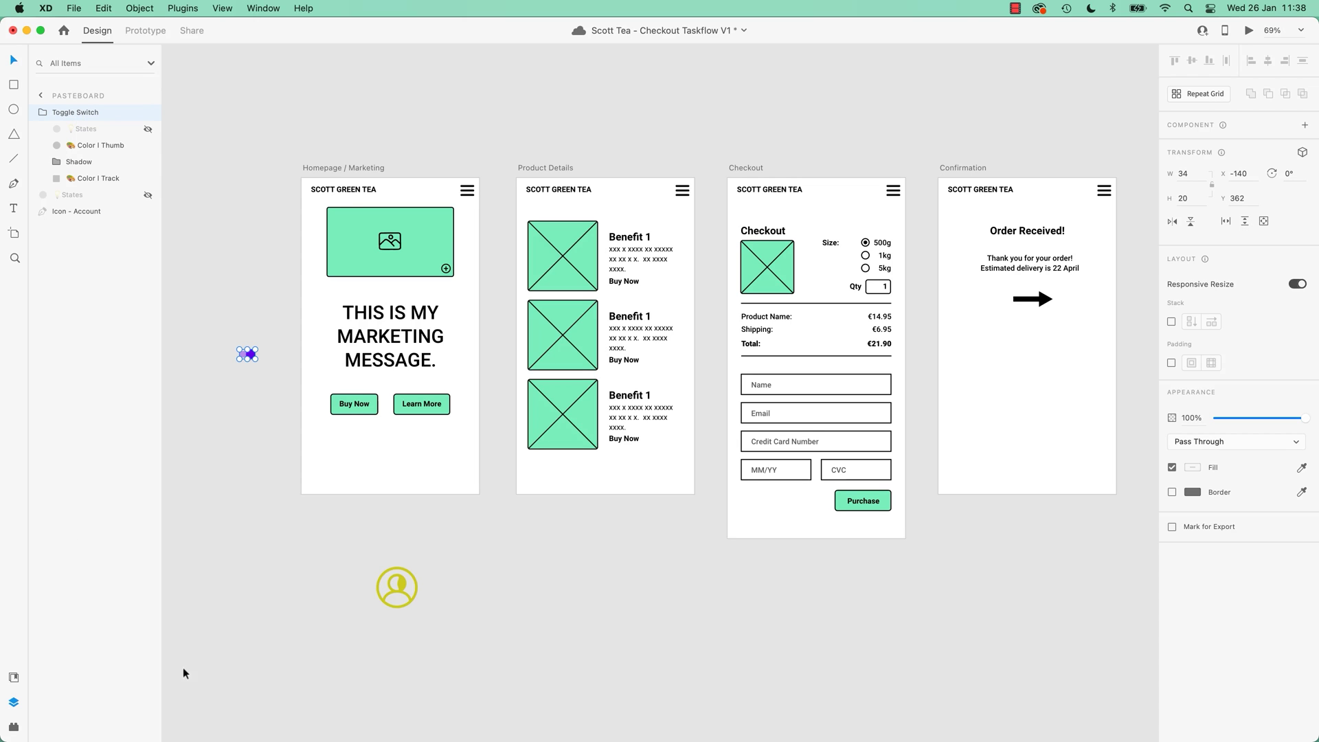
click(259, 444)
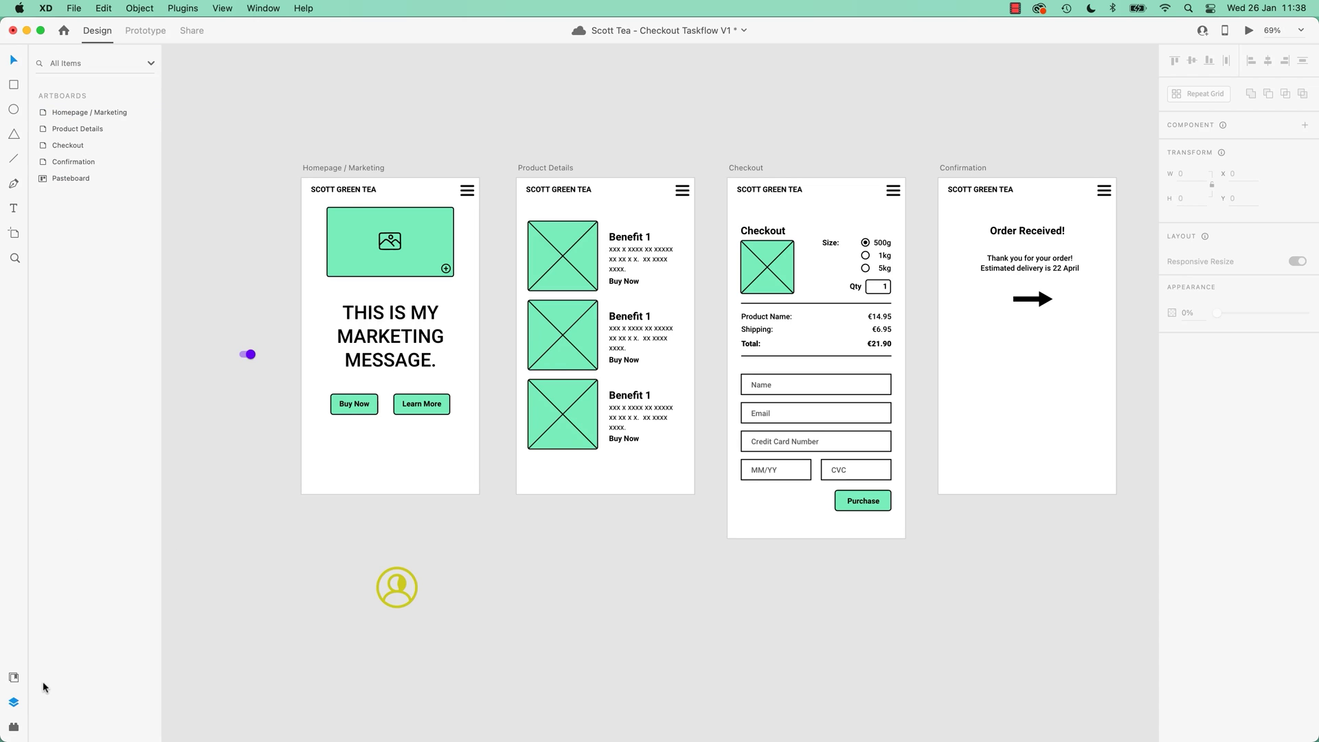
Delete the two Selection Control components and the Elevation/00dp component from the document assets
click(13, 678)
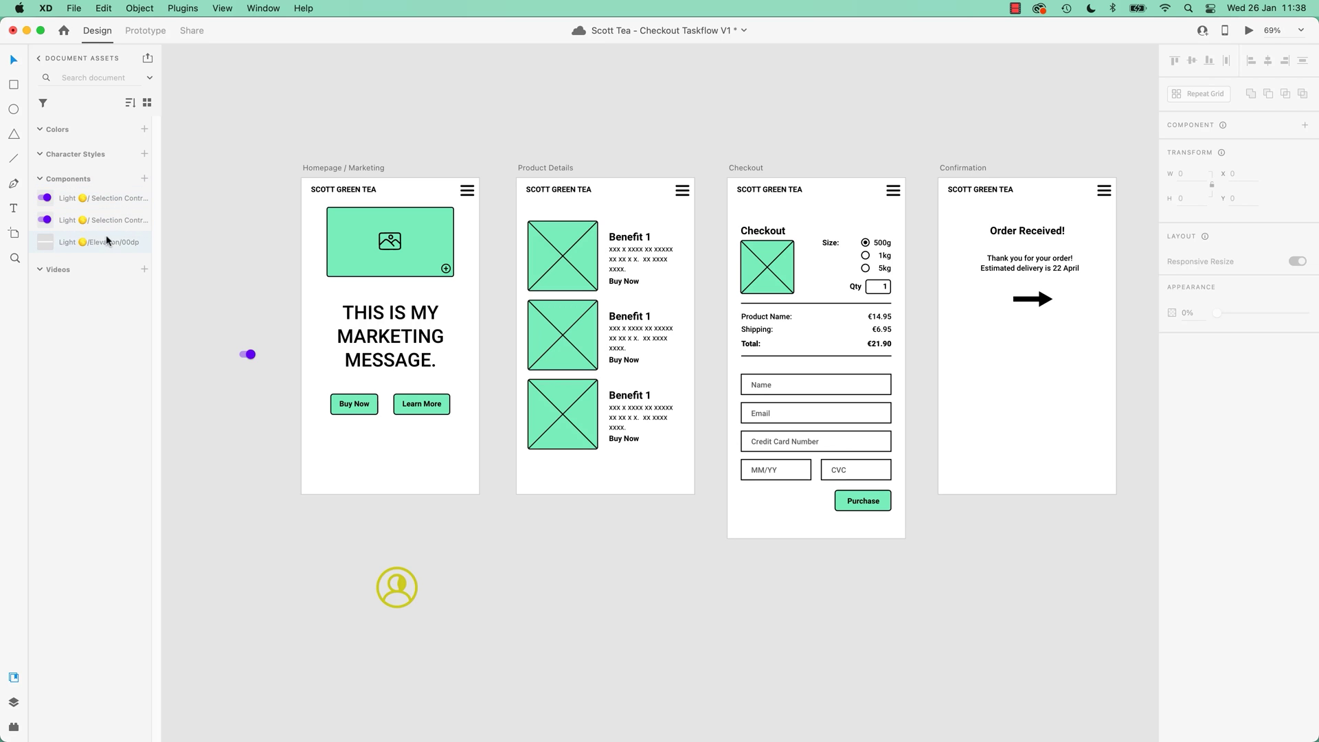
drag(253, 355, 254, 355)
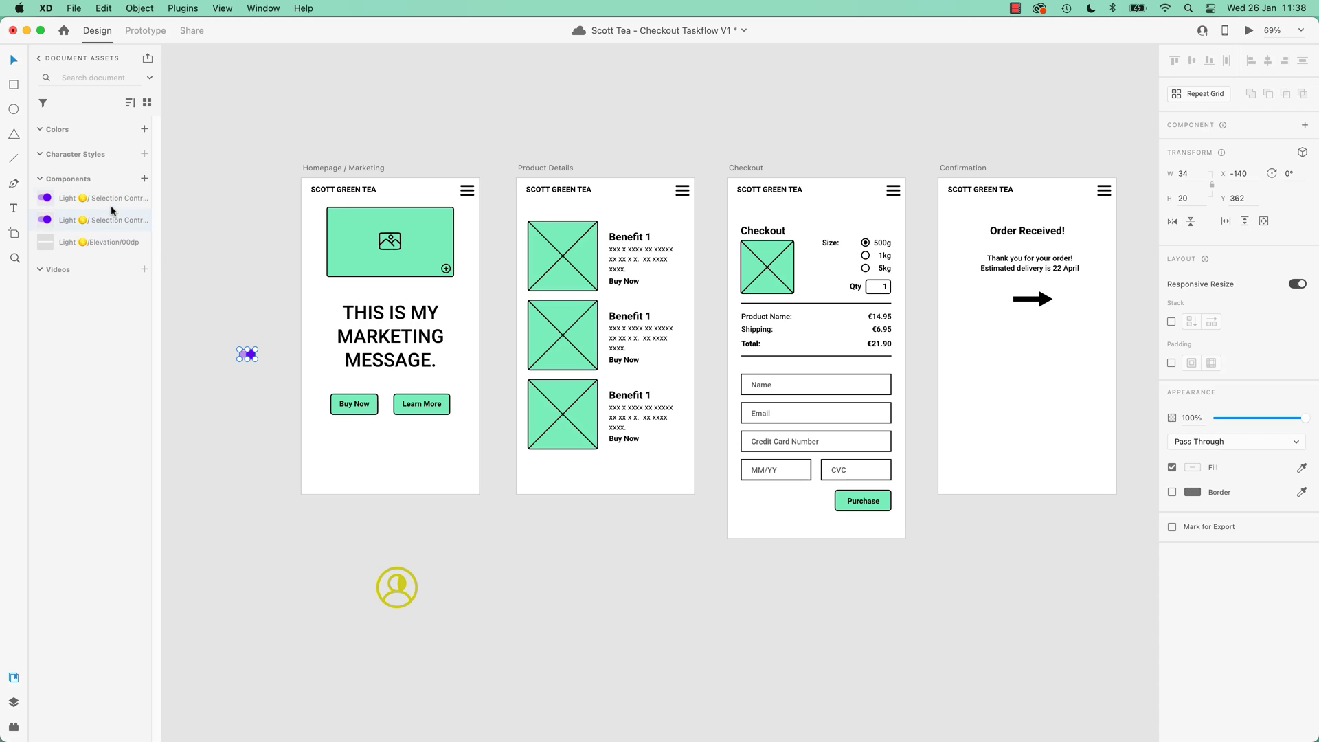
right_click(248, 355)
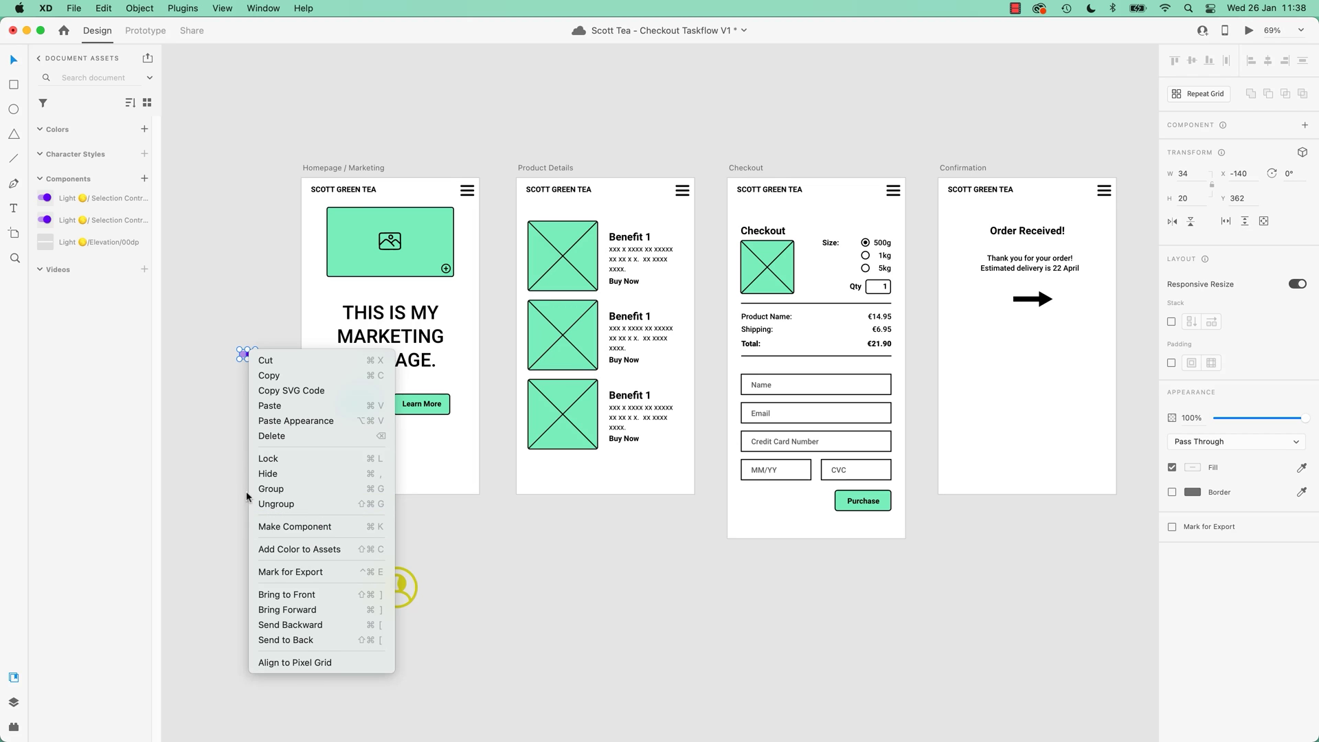
click(182, 390)
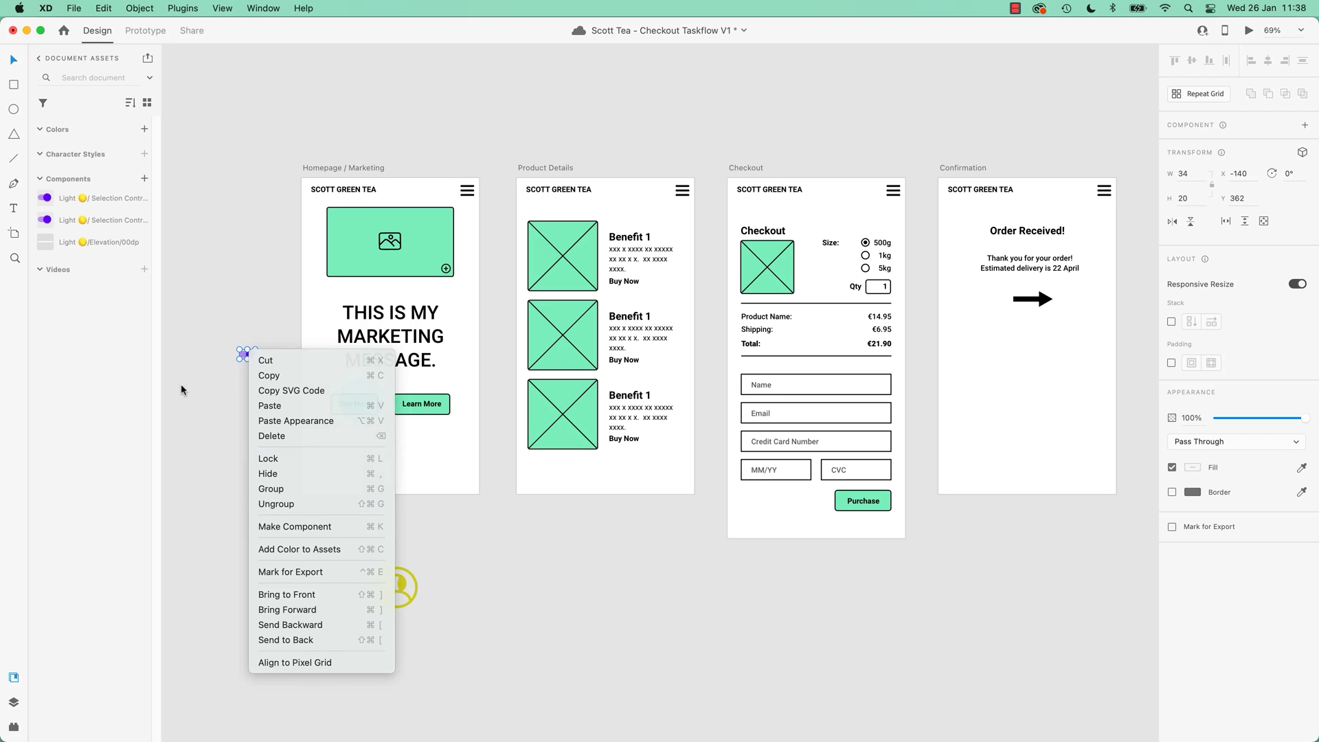
right_click(110, 199)
click(134, 249)
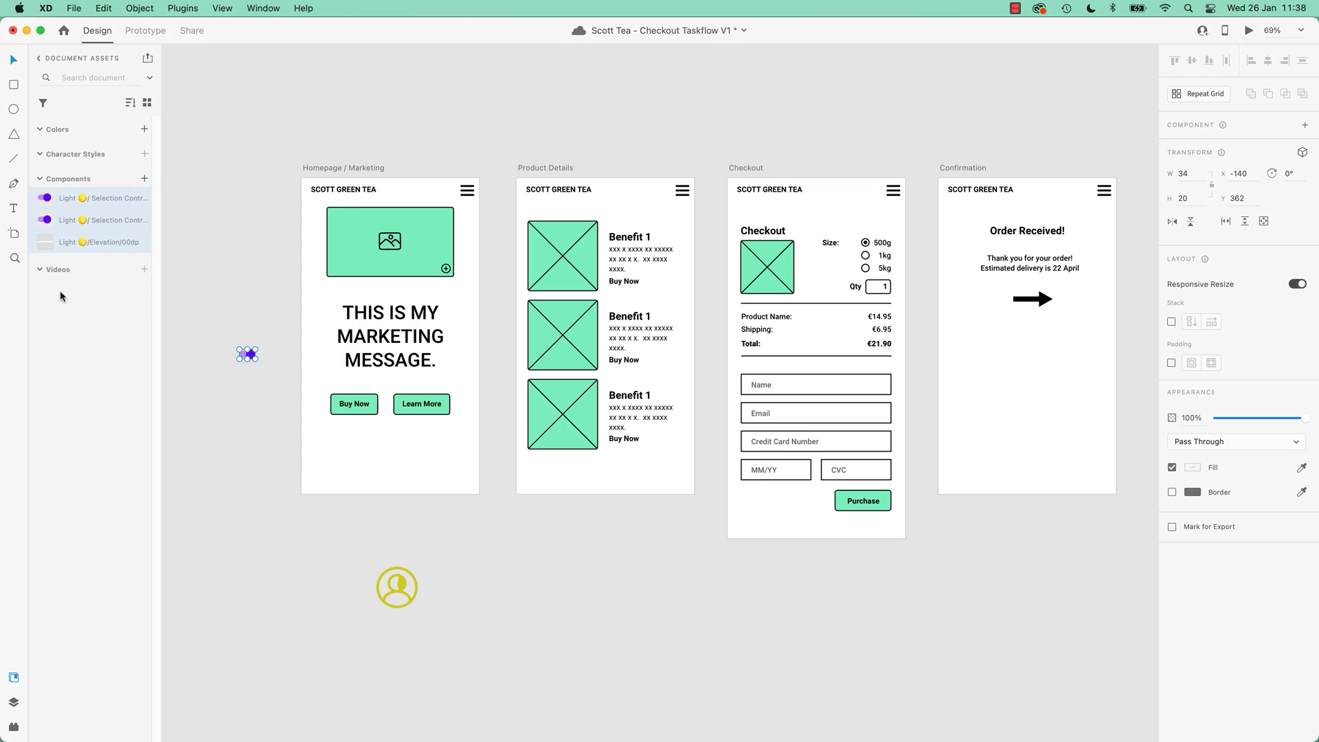
click(200, 241)
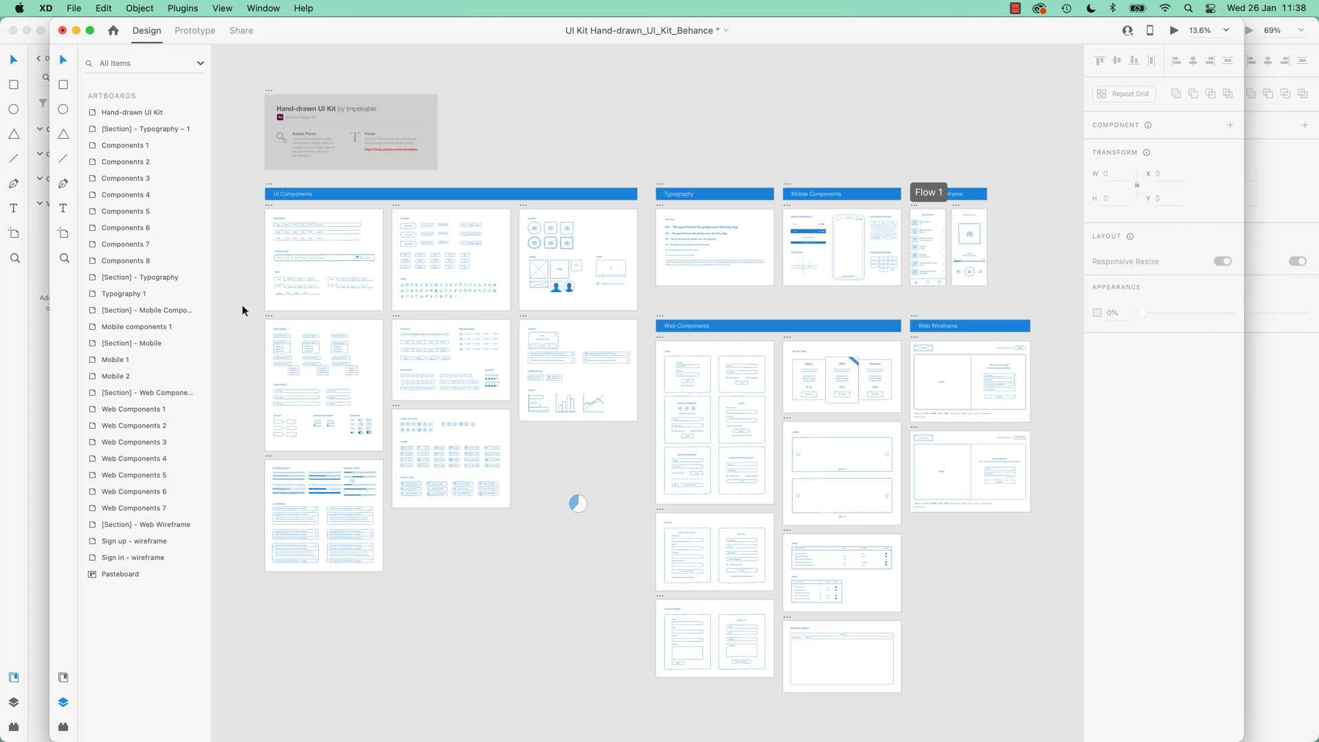
Copy the circle chart from the hand-drawn UI kit onto the Checkout Taskflow pasteboard at X 450, Y 787, and save the document
click(580, 504)
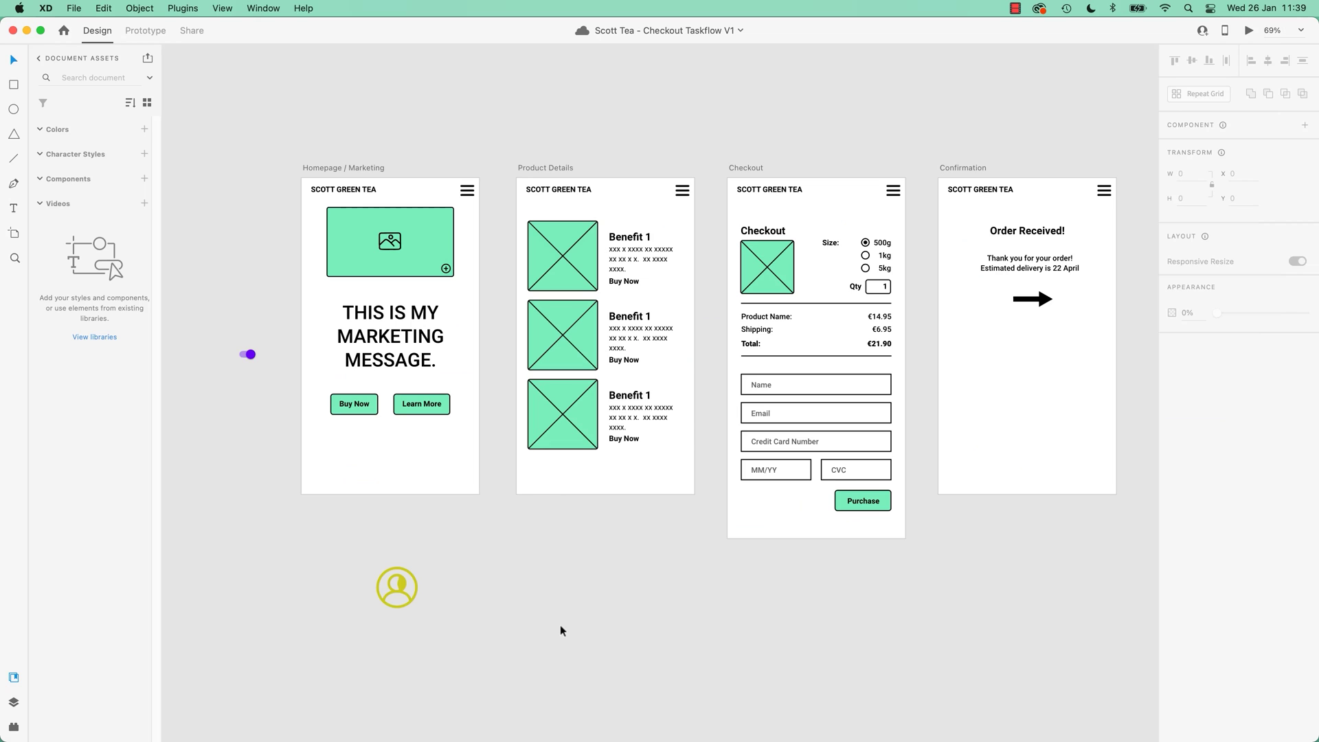
key(super+v)
drag(655, 397, 564, 586)
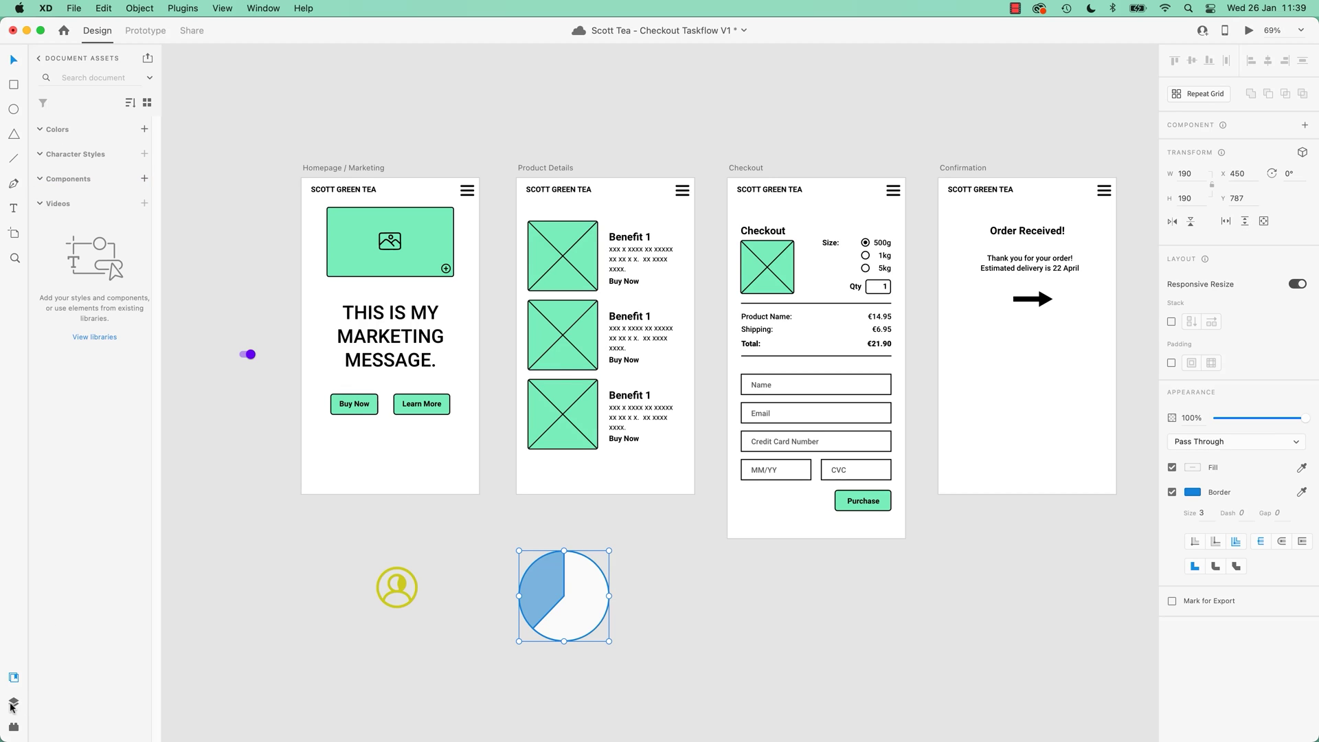
click(13, 704)
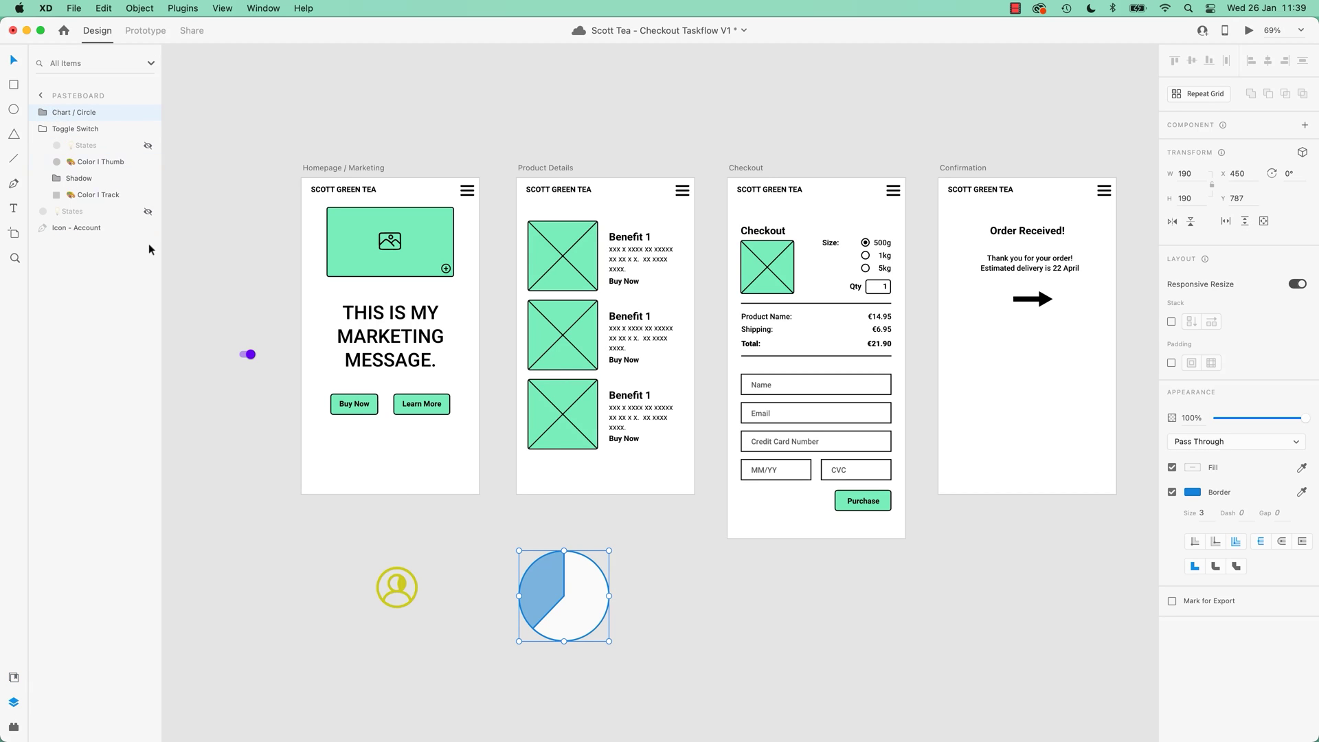
key(super+s)
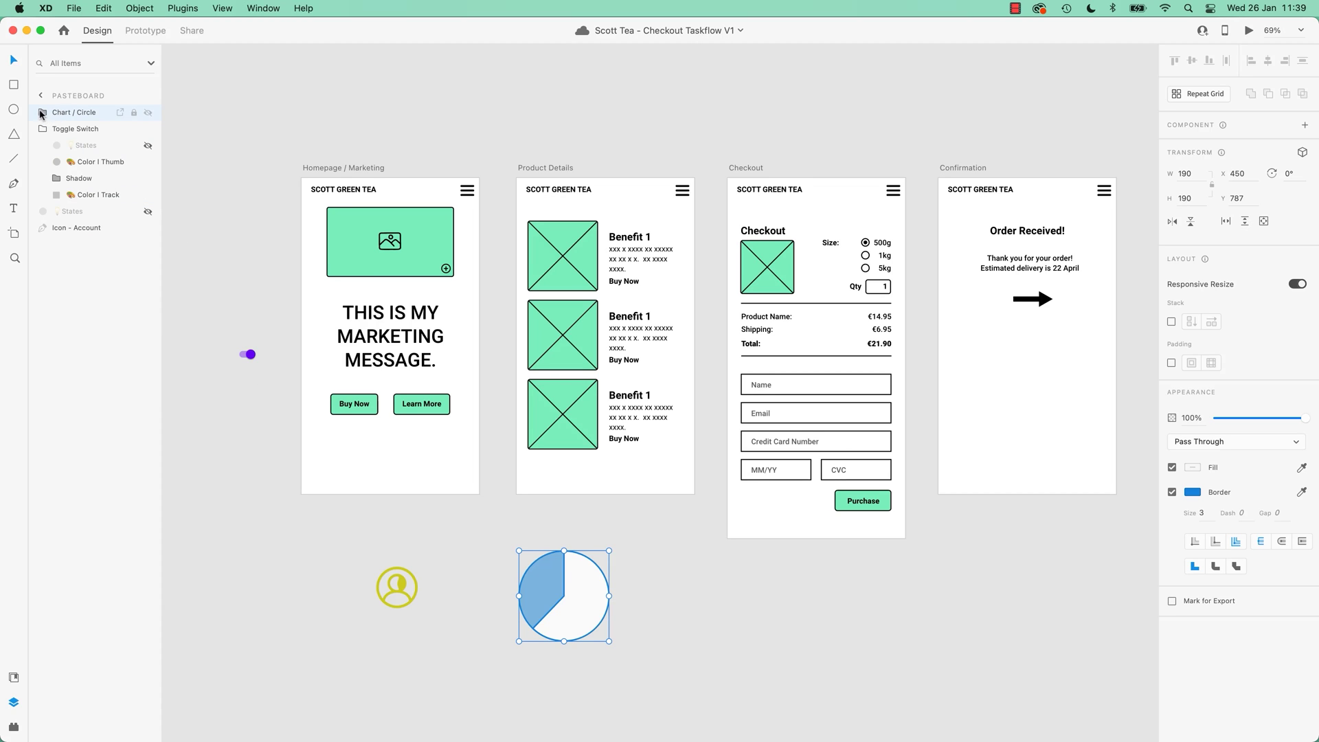
Examine the nested groups and paths of Chart / Circle, and leave it and Toggle Switch collapsed in the layers
click(74, 135)
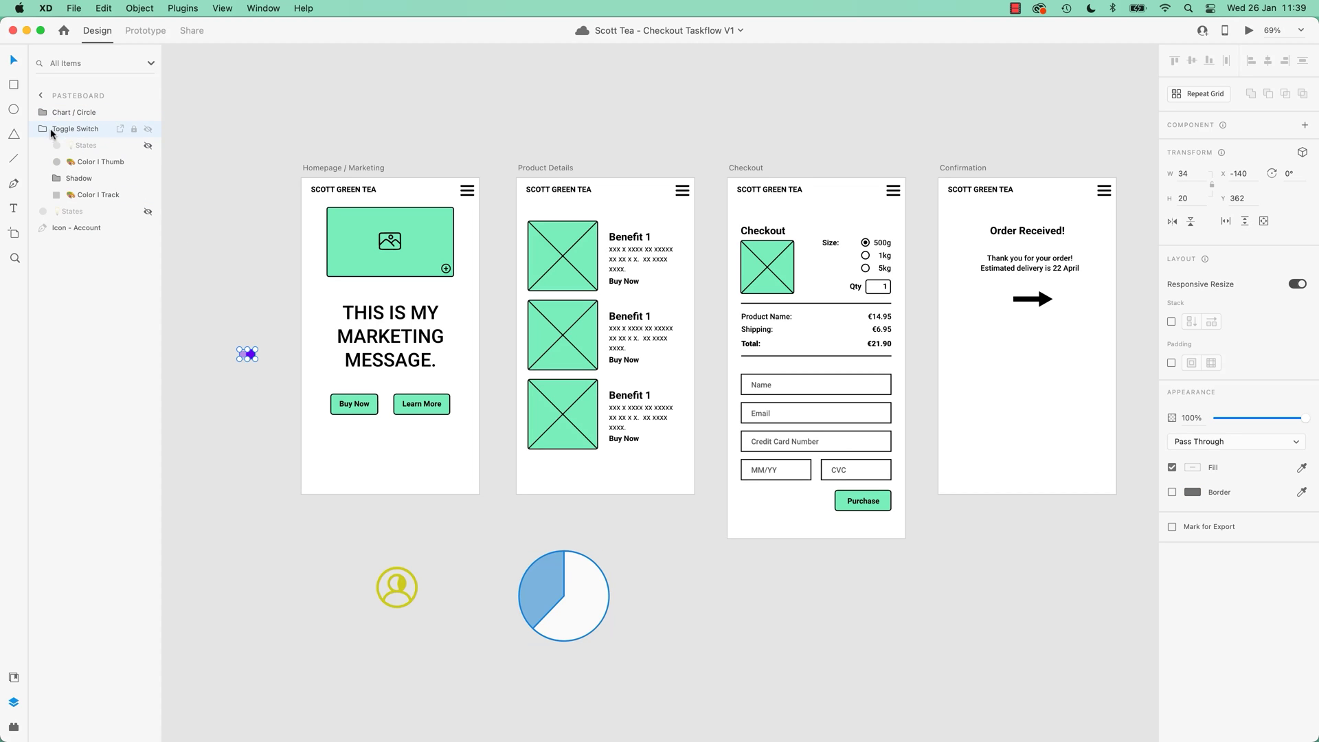
click(43, 129)
click(41, 113)
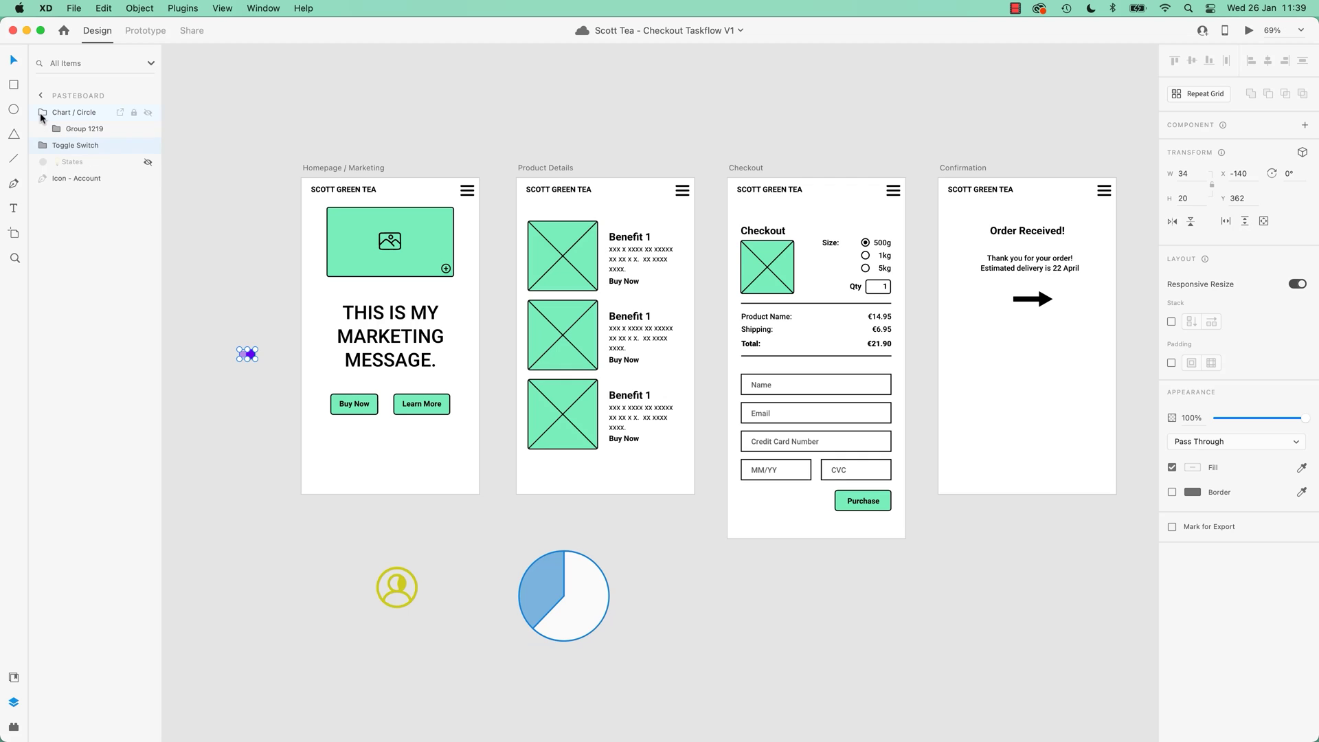
click(60, 129)
click(56, 129)
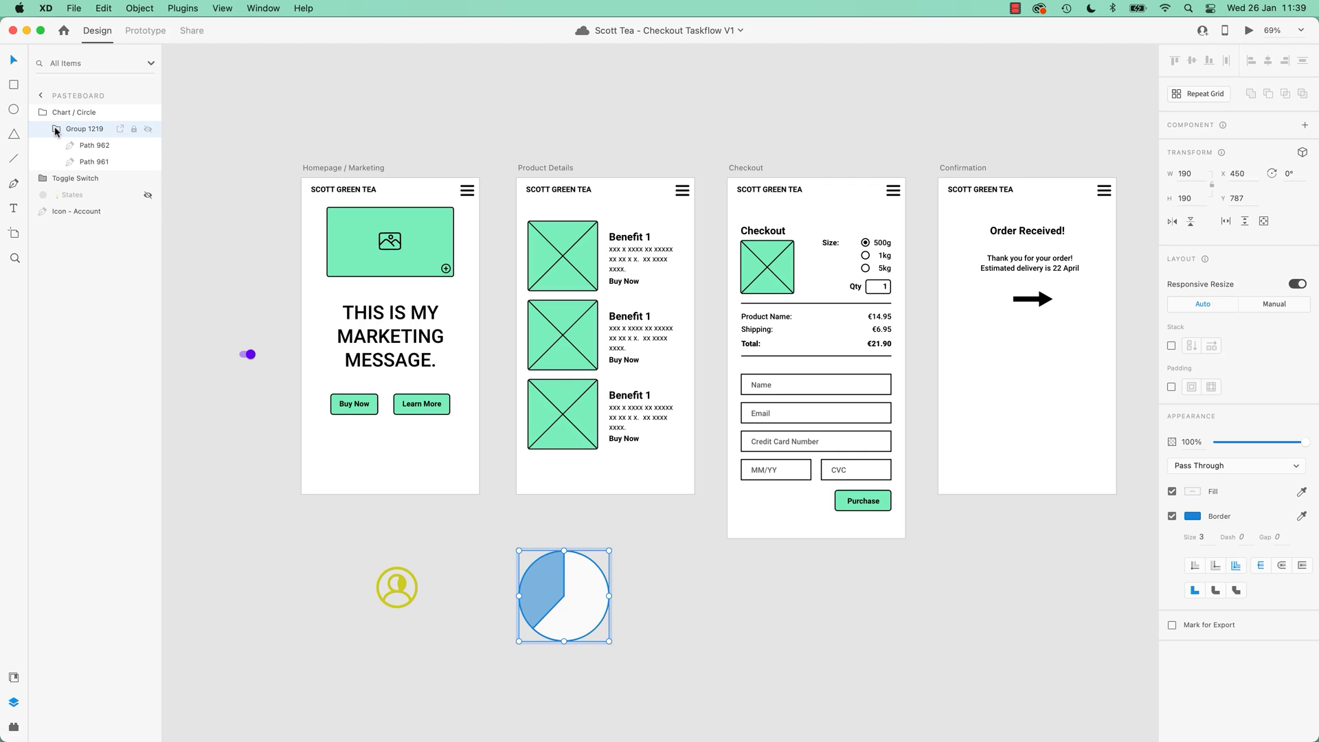
click(87, 163)
click(88, 145)
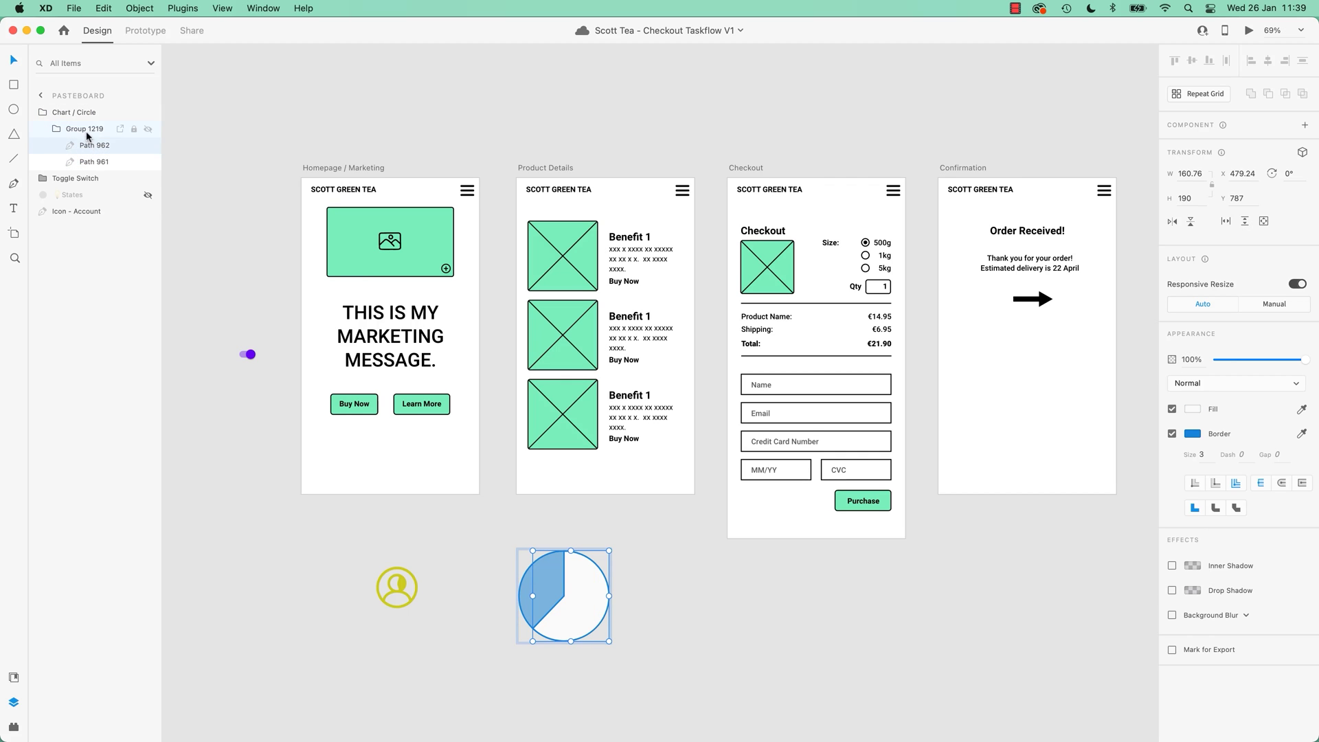
click(75, 112)
click(43, 113)
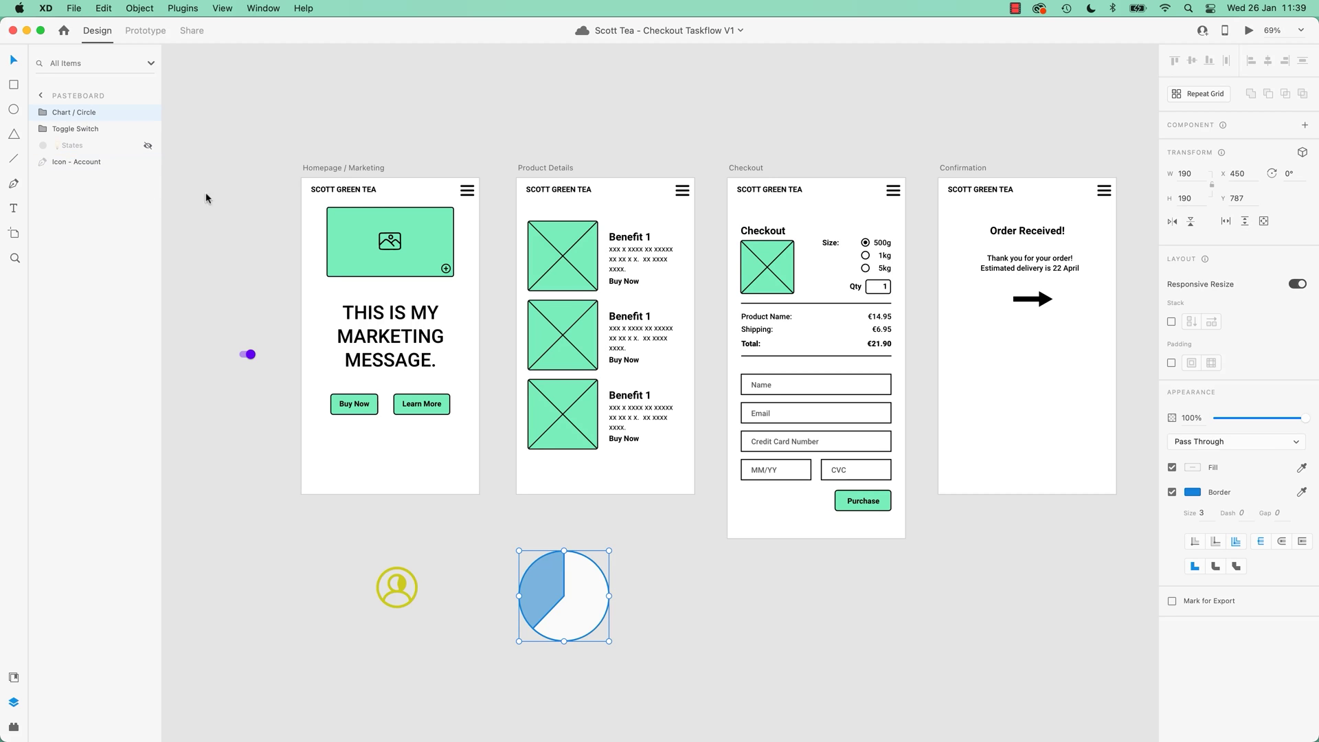
click(225, 209)
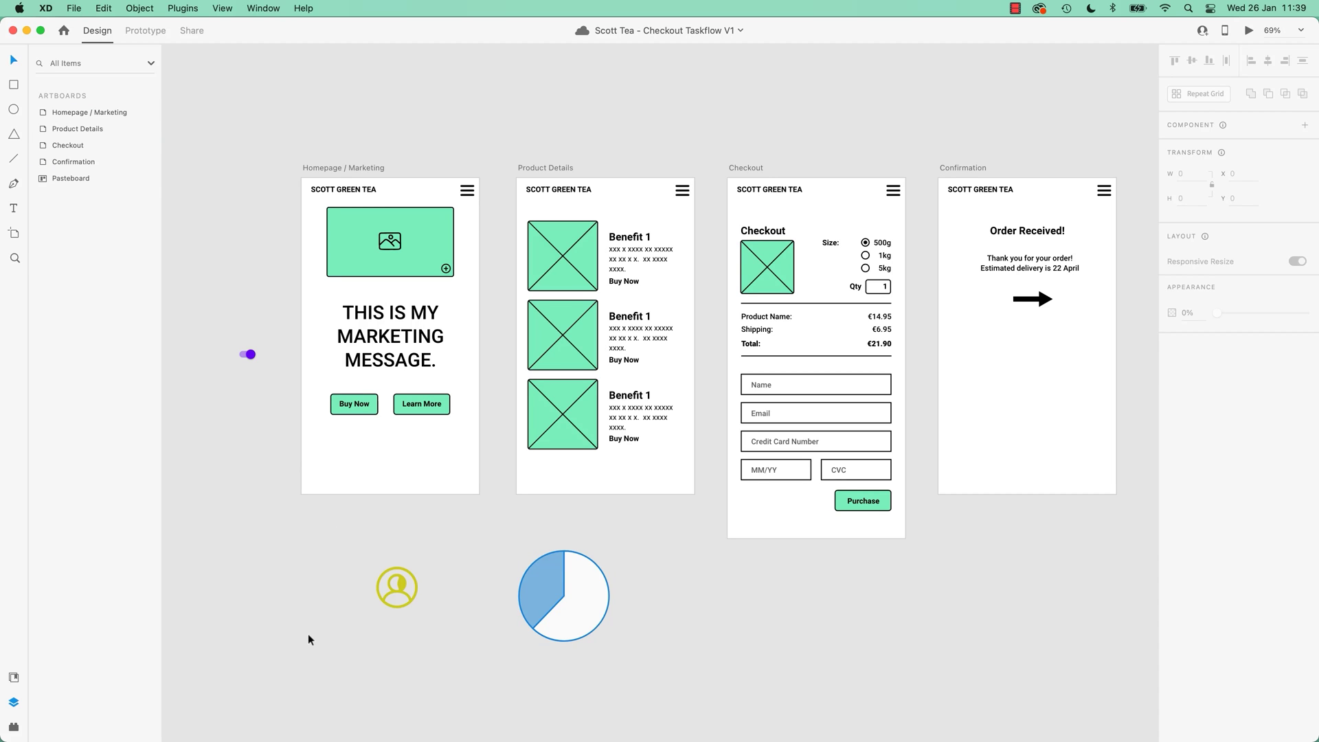
Import Icon - Account.svg and Icon - Cart1.svg from the Exercise Files folder in Finder onto the empty pasteboard far left of Homepage / Marketing
scroll(308, 635, up, 3)
drag(294, 619, 1071, 478)
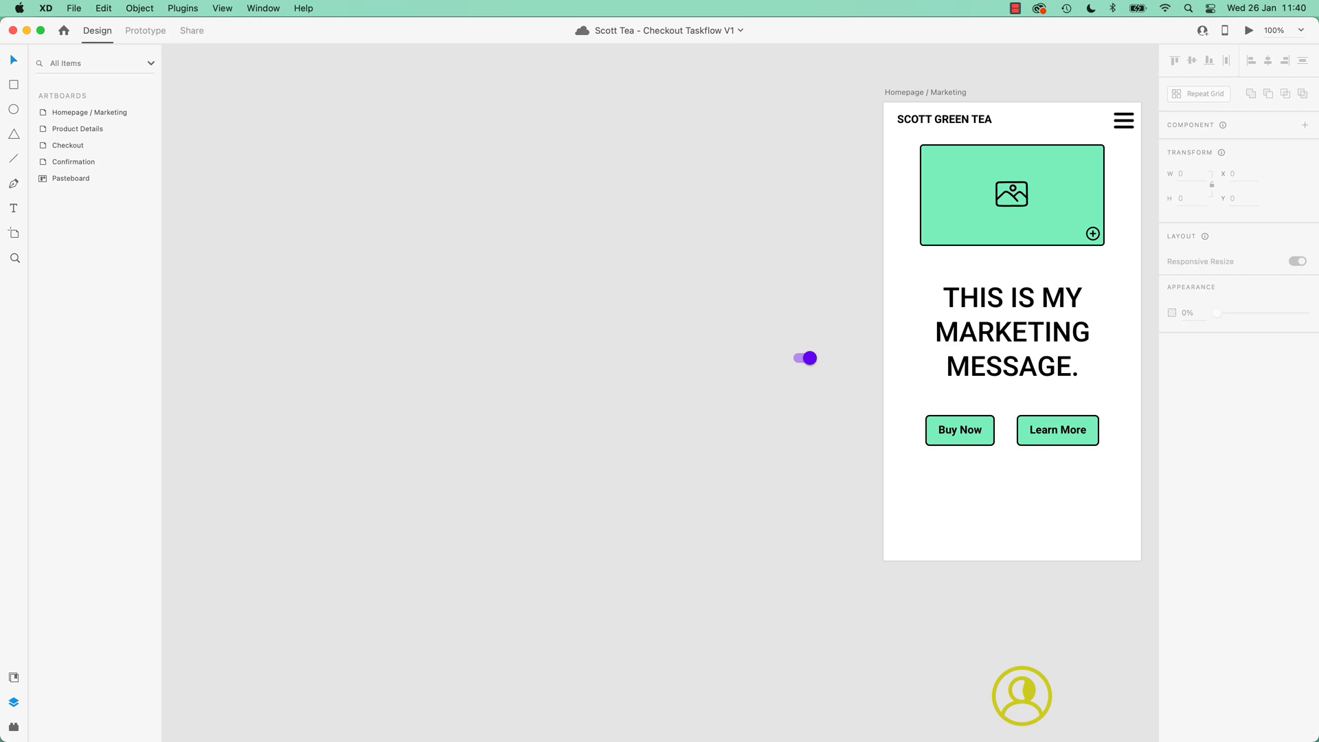
key(super+Tab)
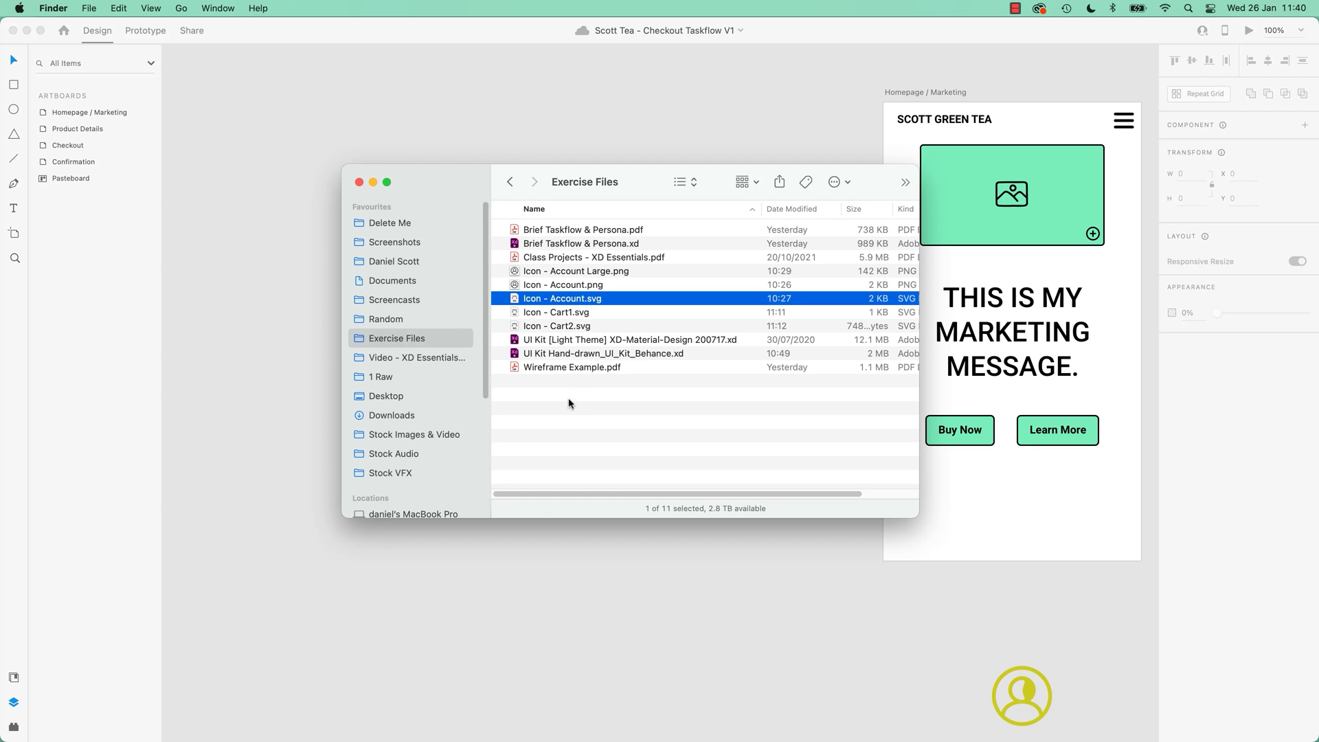
key(space)
key(space)
super+click(566, 317)
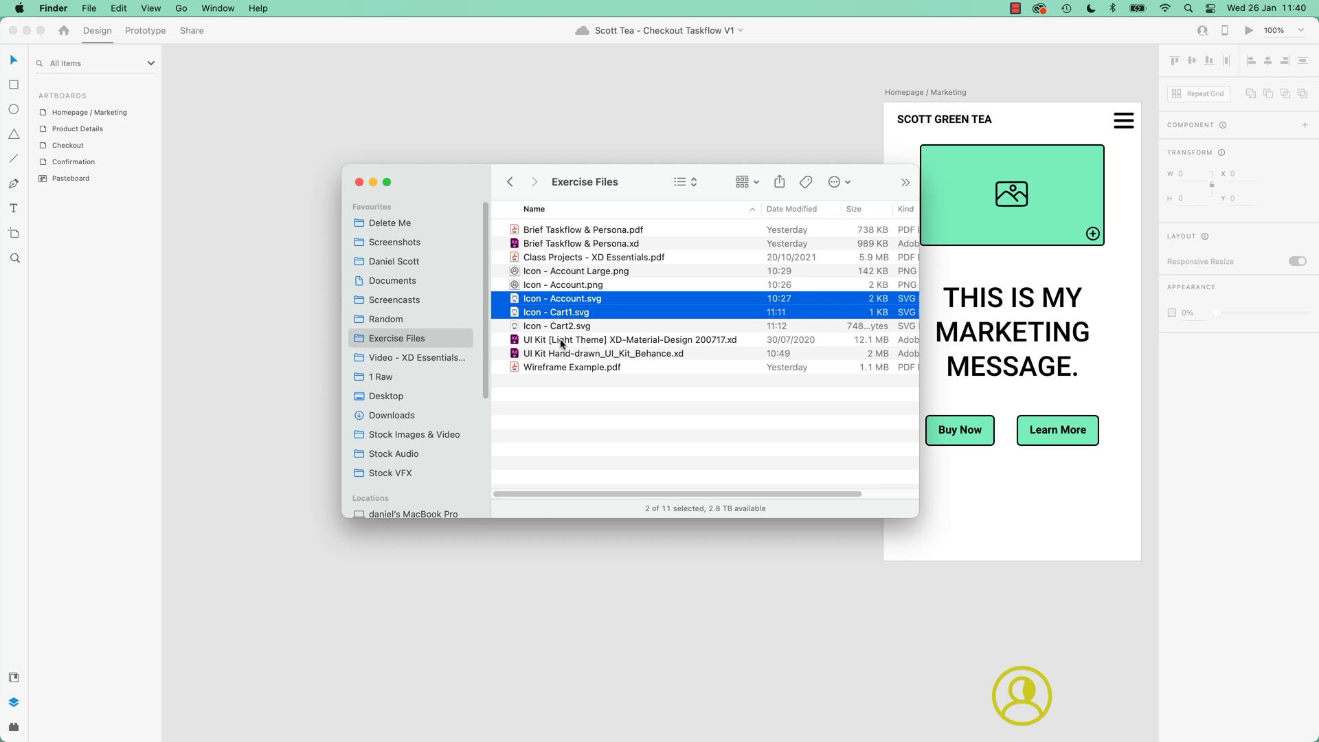
drag(565, 318, 292, 397)
click(254, 467)
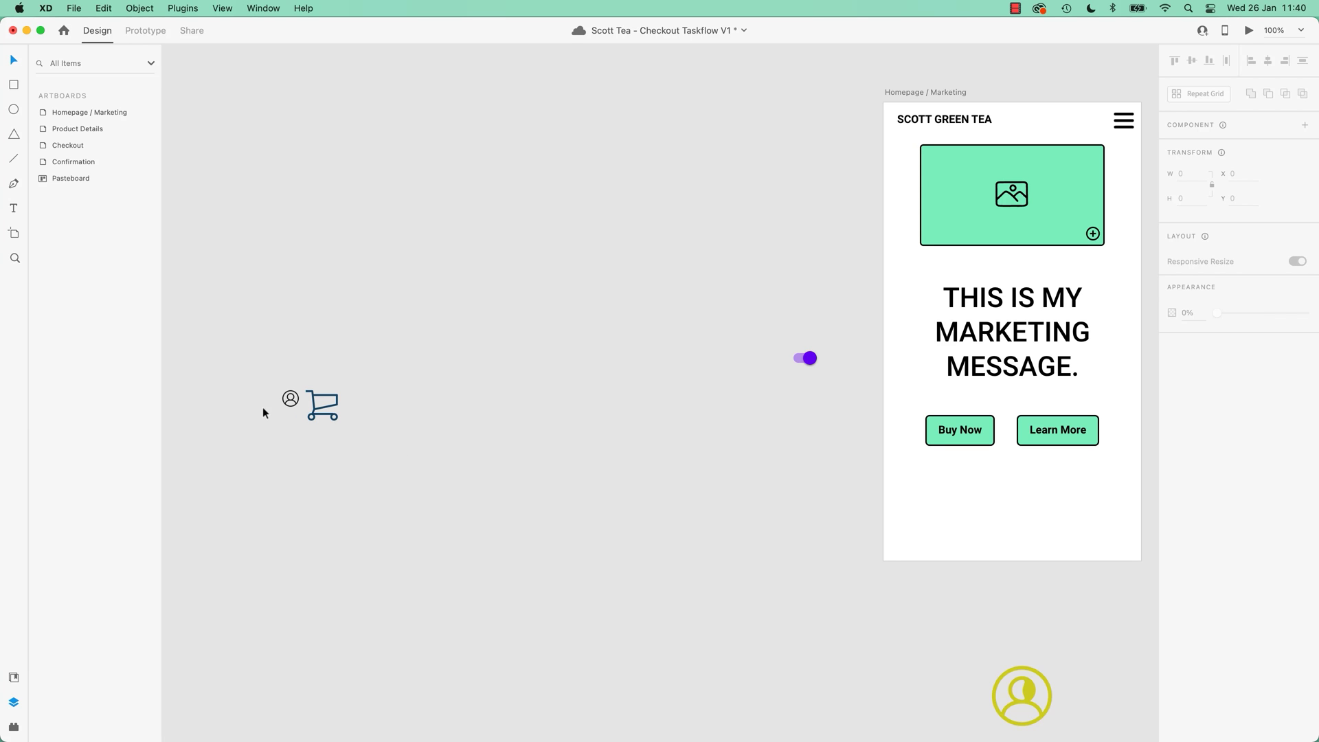
Compare the sizes of the imported account and cart icons up close
key(super+equal)
drag(261, 410, 873, 474)
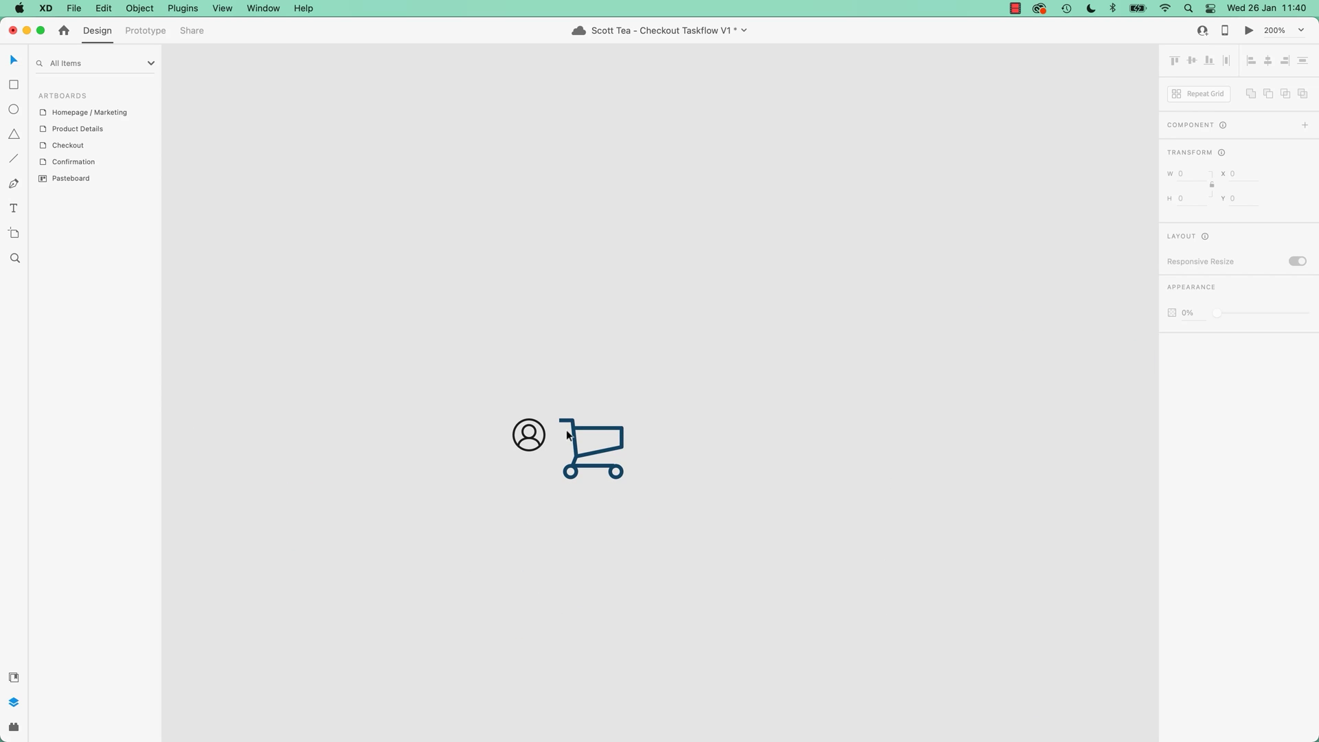
key(super+equal)
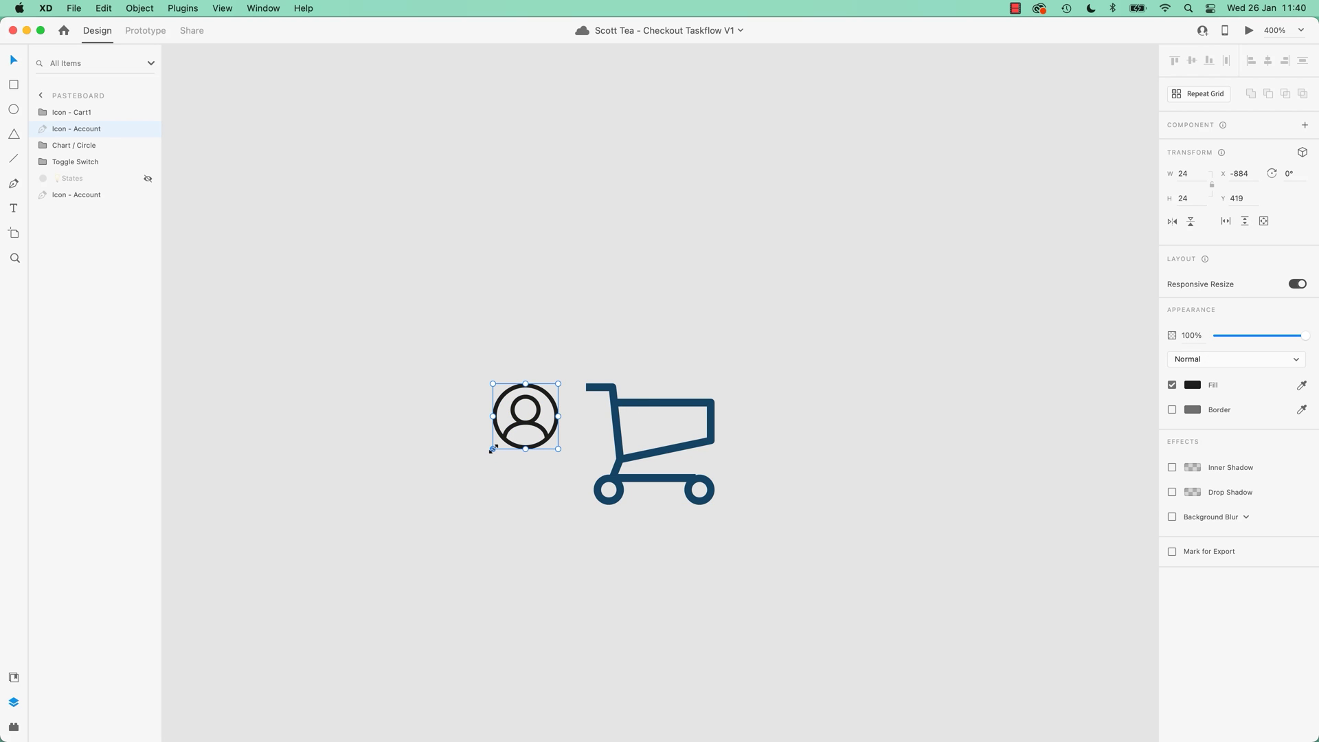
click(699, 489)
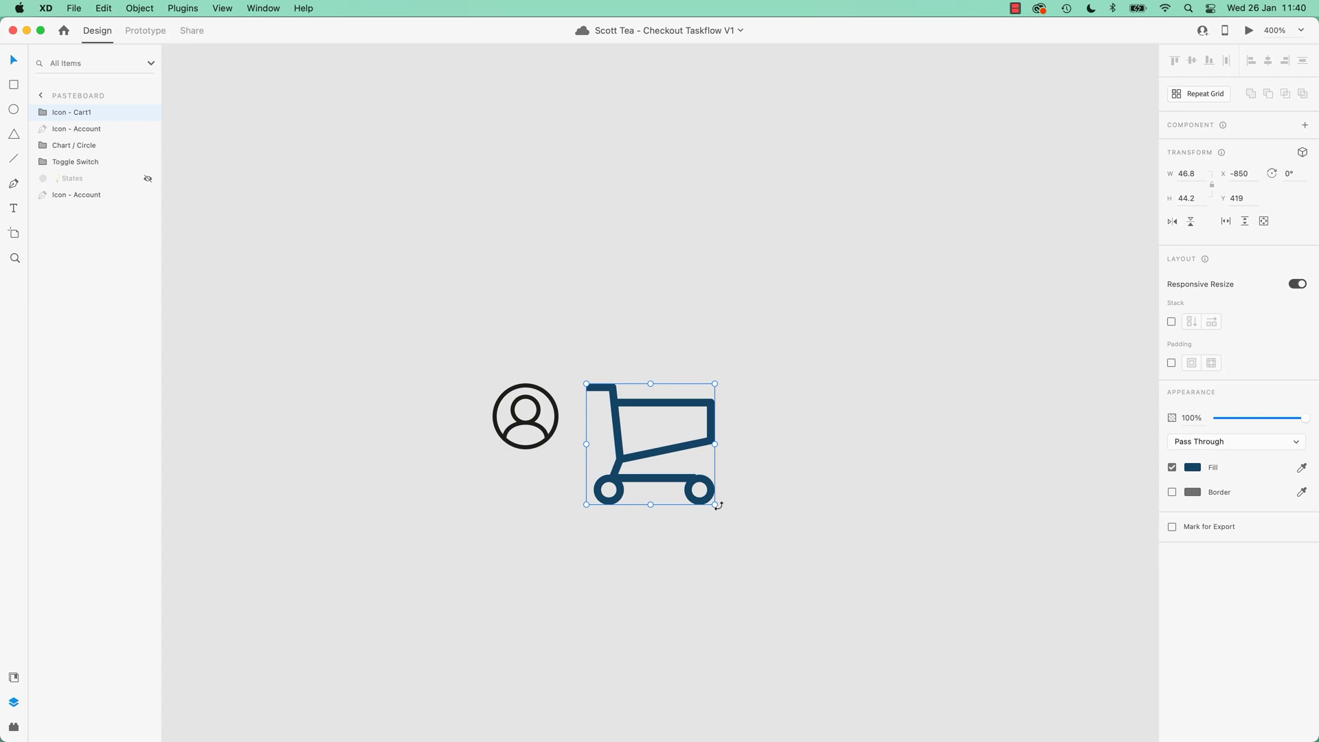
Shrink the cart icon proportionally to about 6.6 by 6.2 and inspect it close up
drag(718, 506, 593, 395)
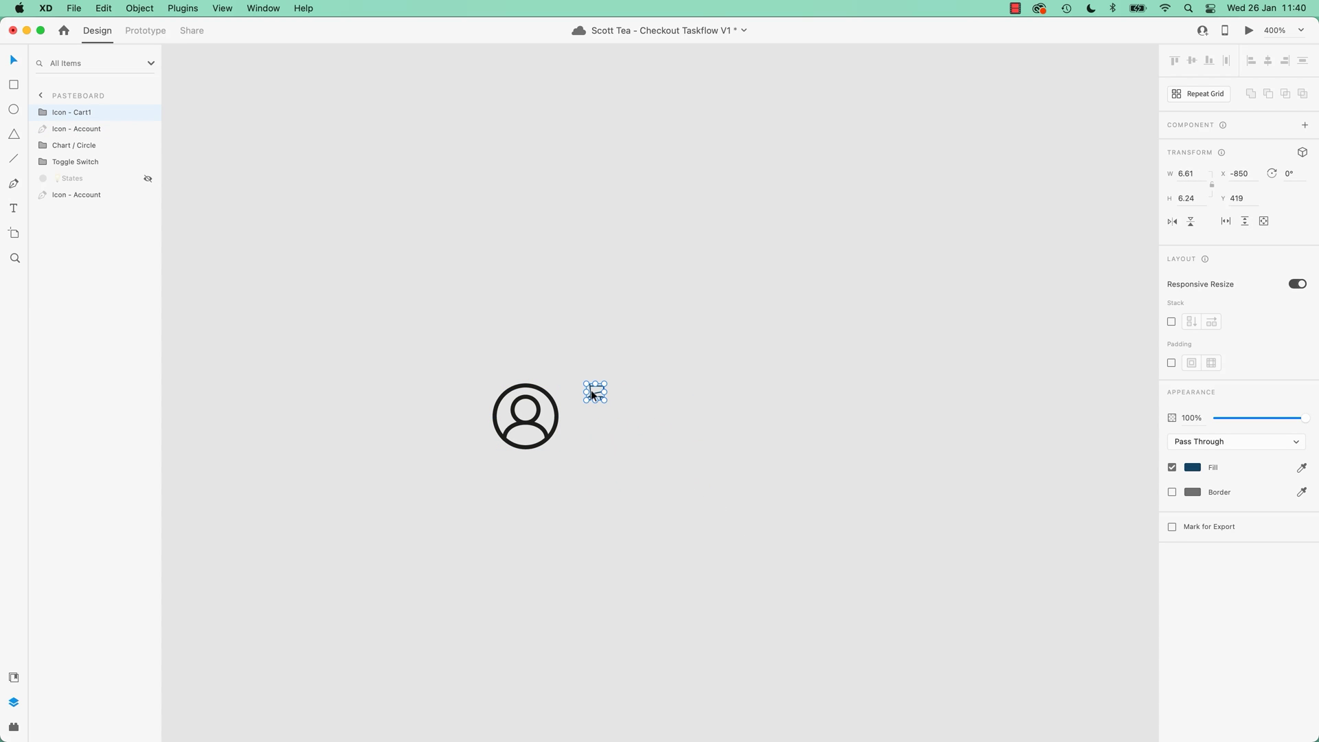
key(super+equal)
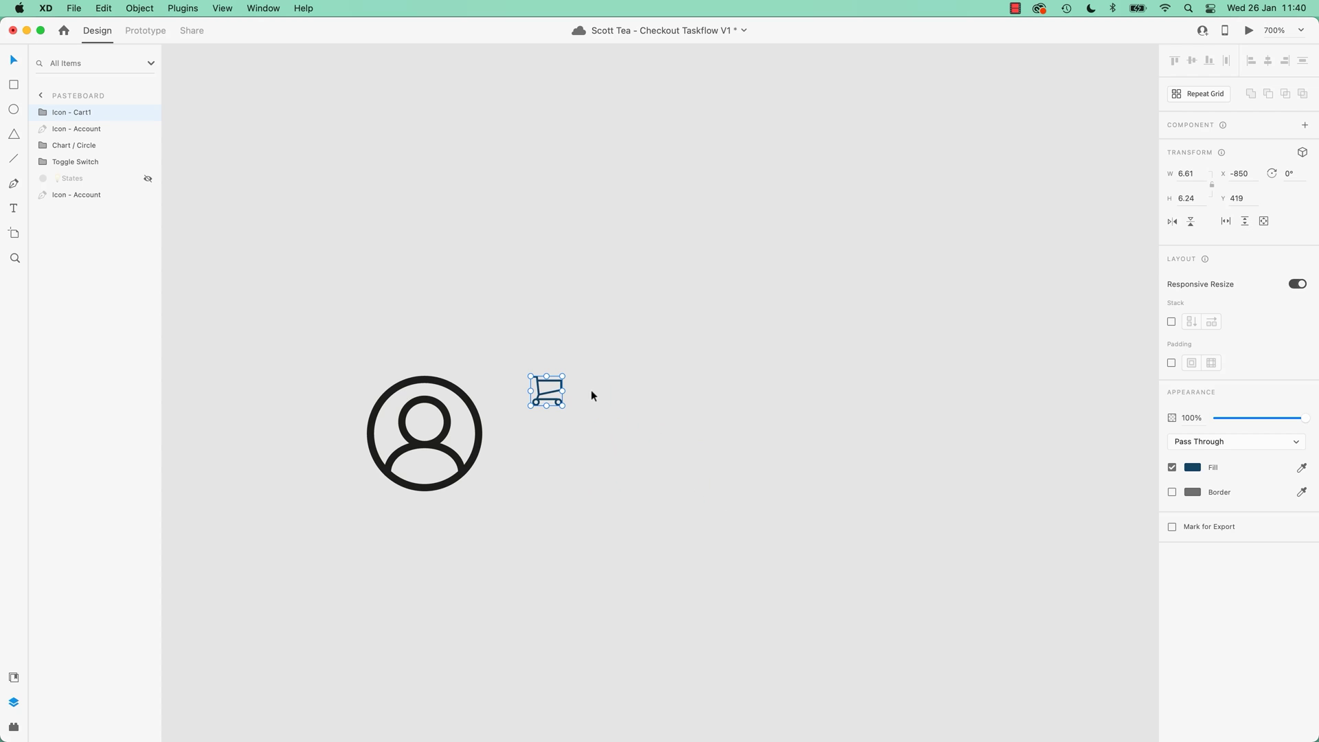
key(super+equal)
drag(510, 374, 706, 383)
click(616, 465)
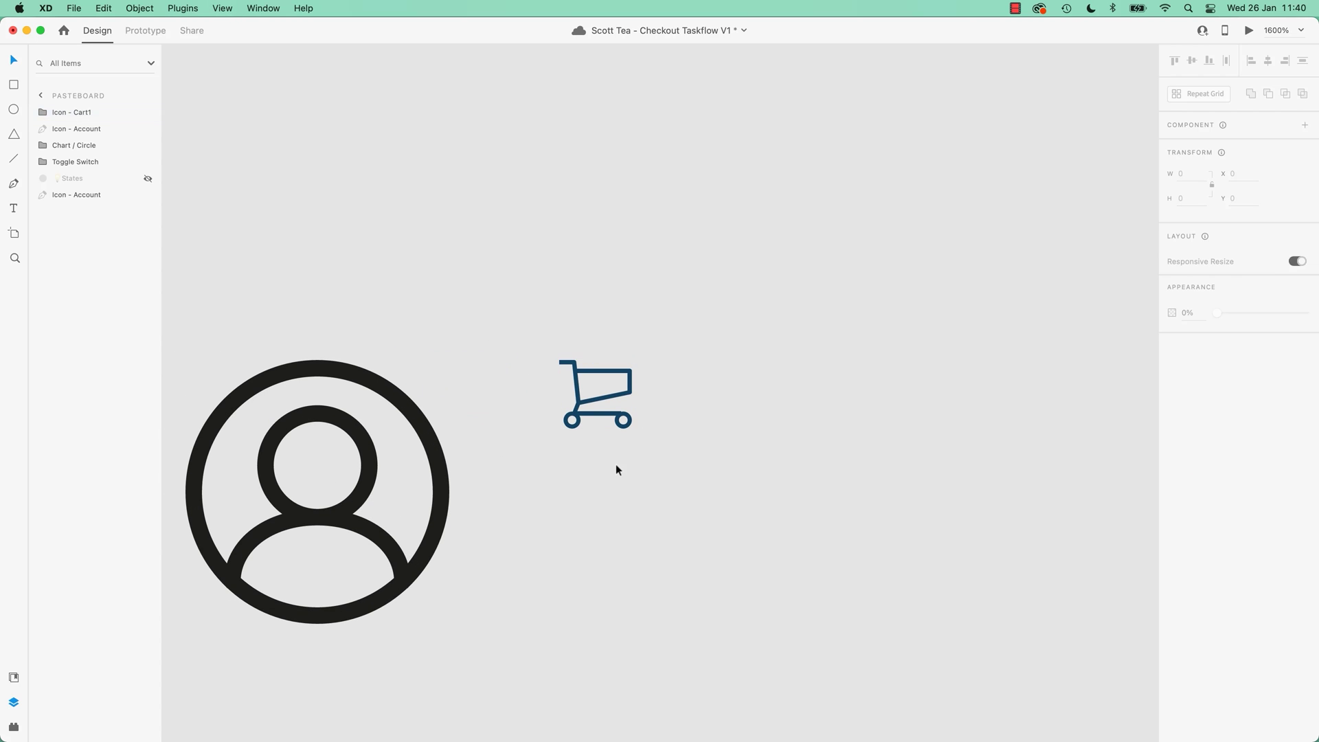
key(super+equal)
key(super+equal)
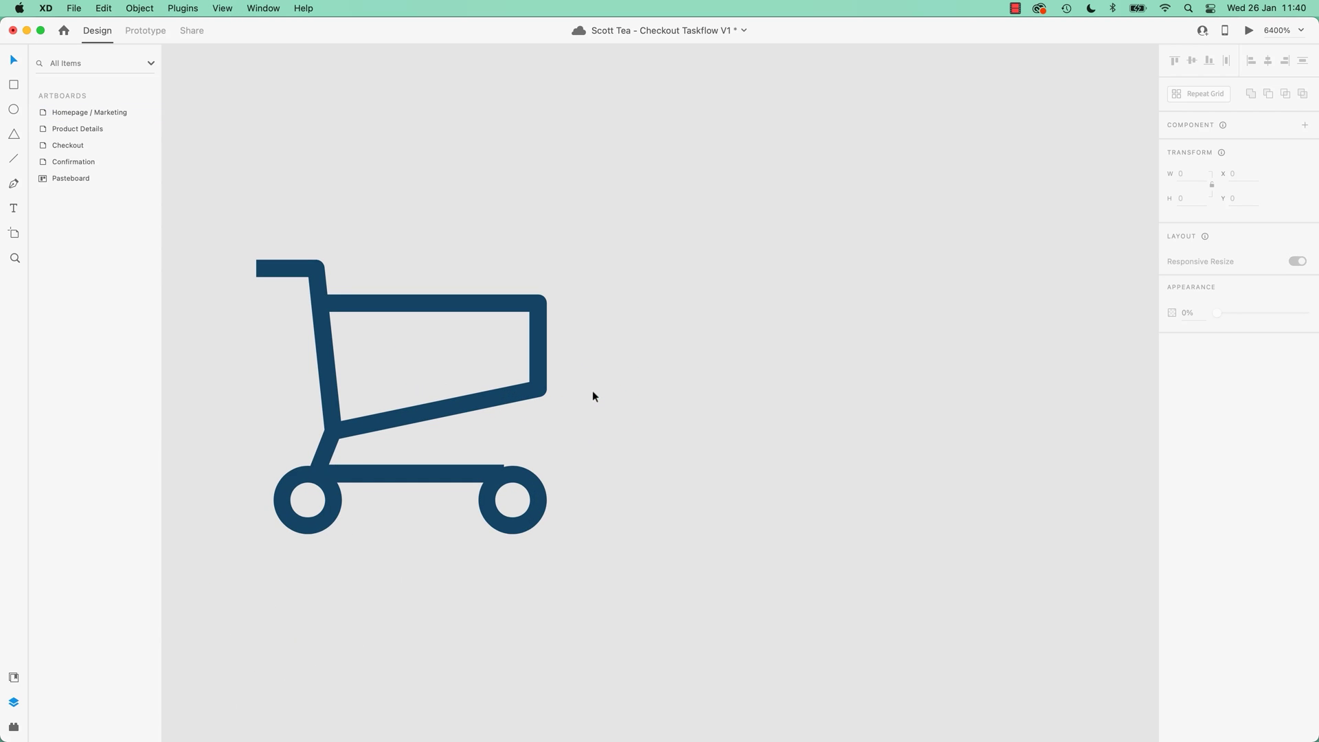
Nudge the cart's right wheel, Fill-112 inside the nested Icon-Cart group, left by 1 px
drag(476, 391, 812, 363)
click(813, 402)
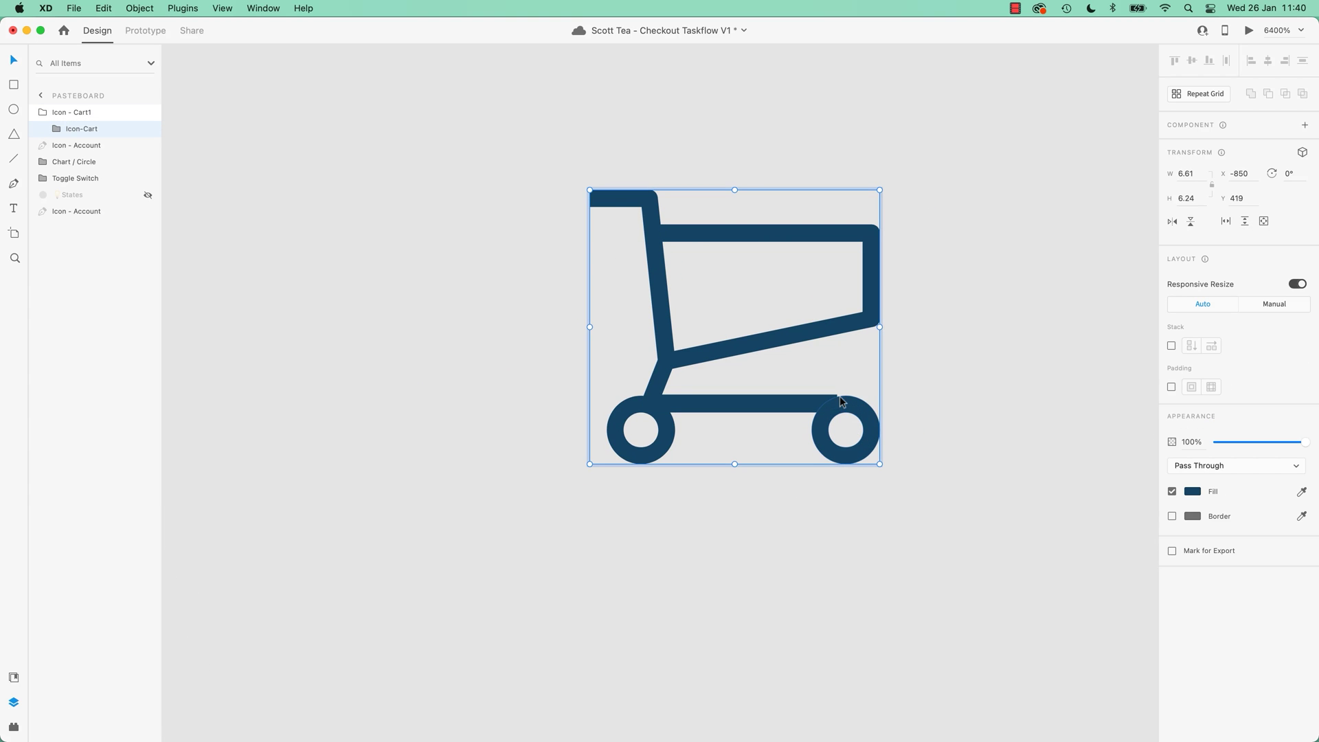
key(Escape)
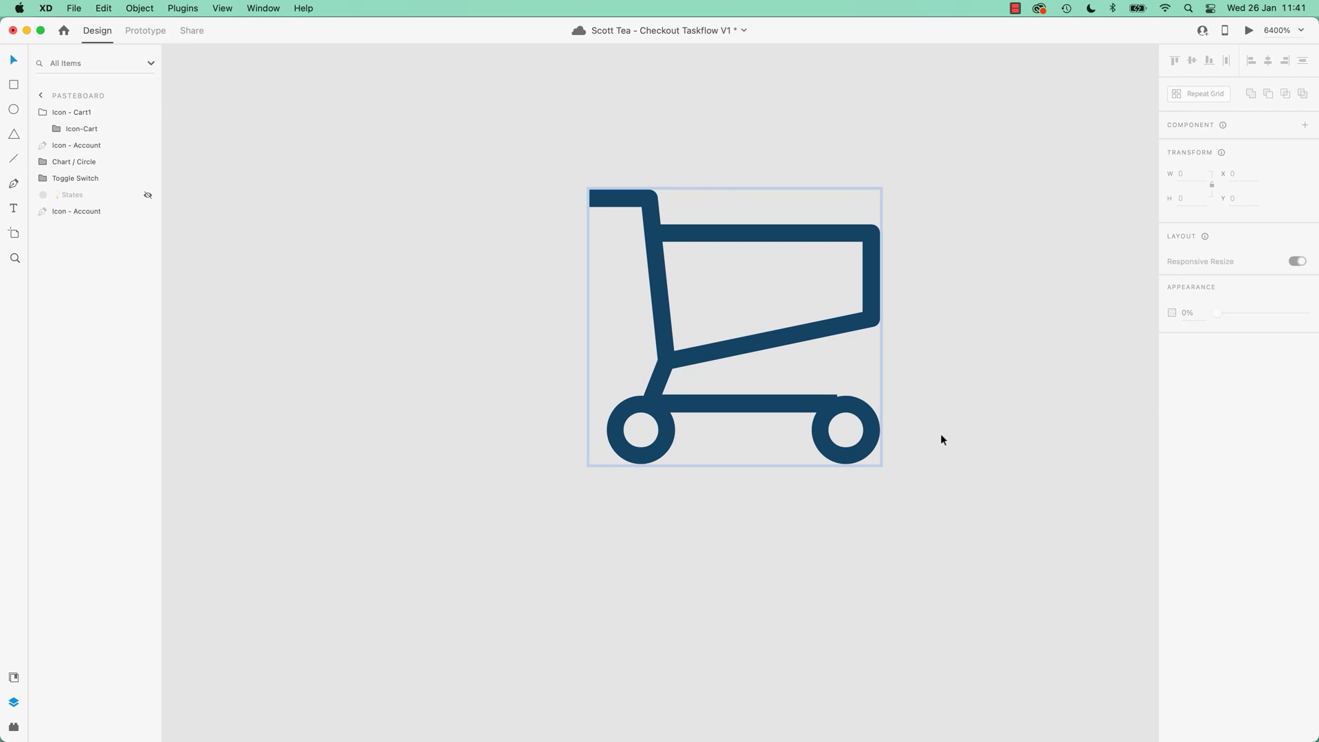
key(Escape)
click(843, 413)
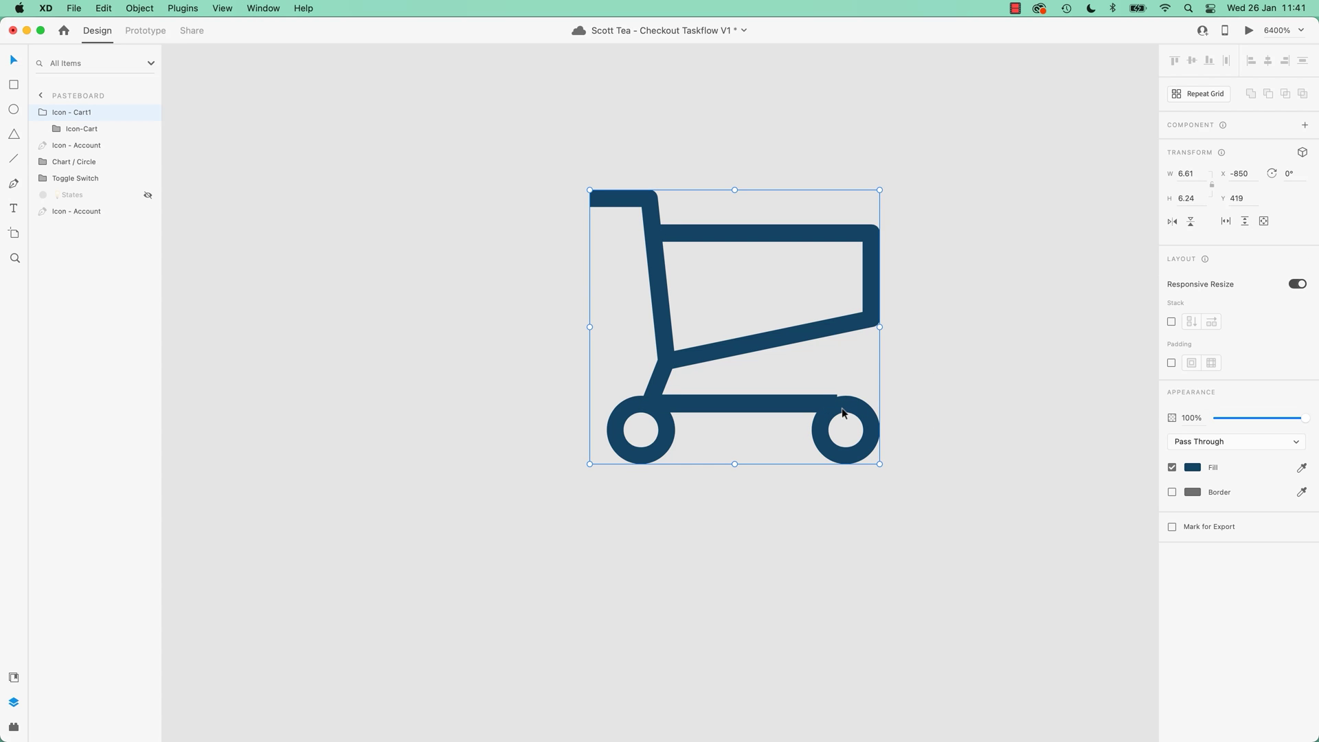
right_click(843, 413)
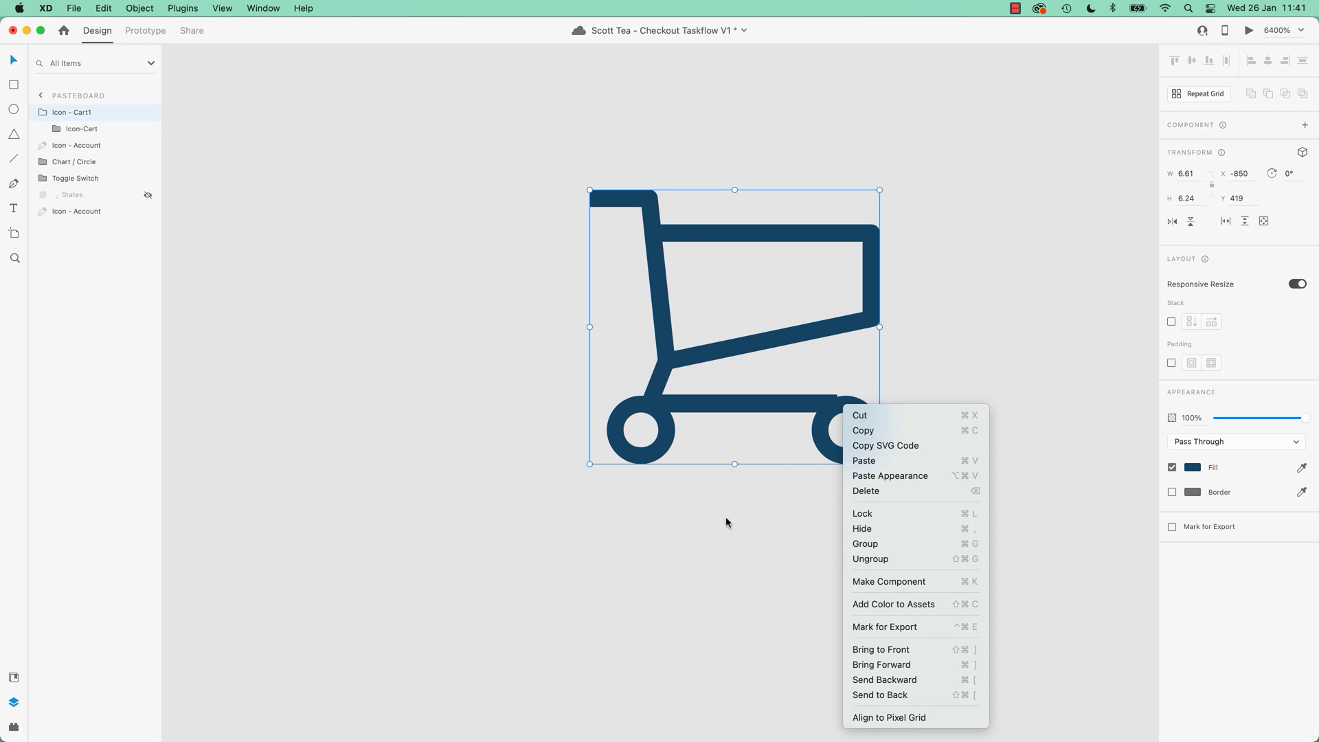
click(735, 543)
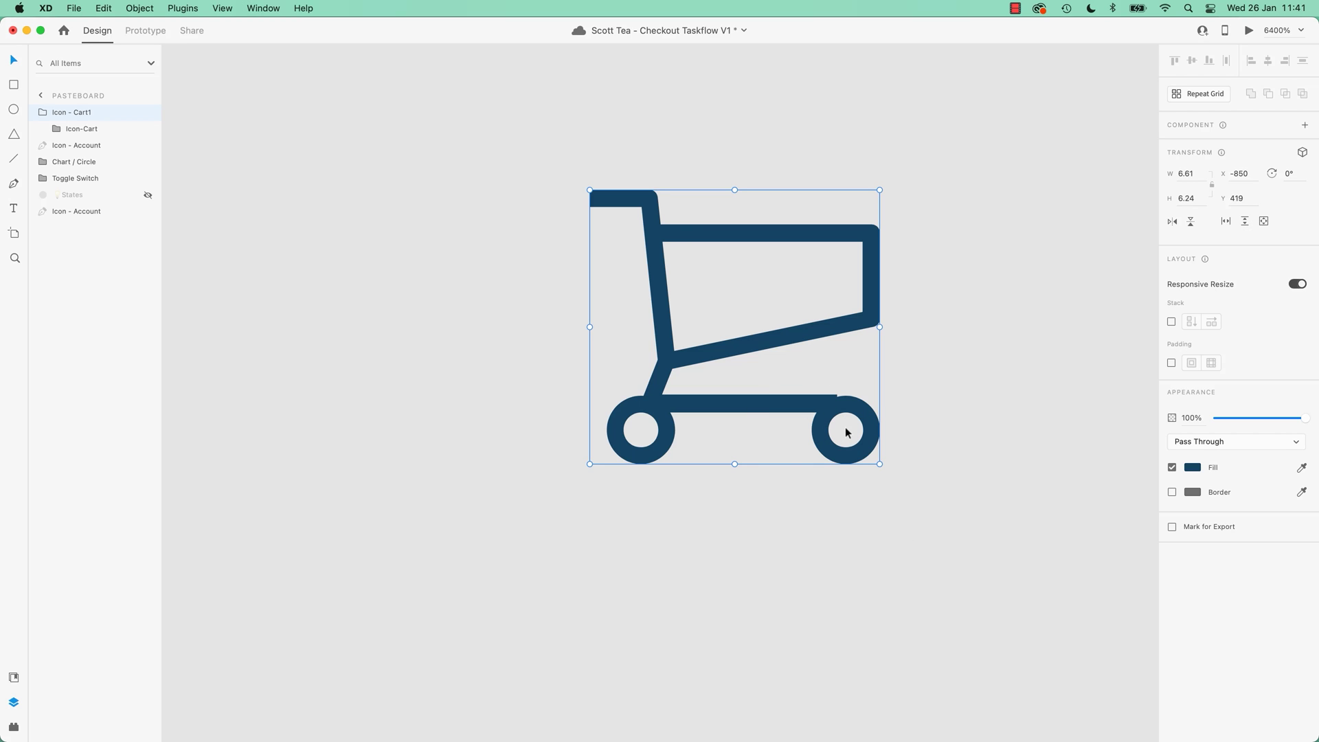
double_click(859, 411)
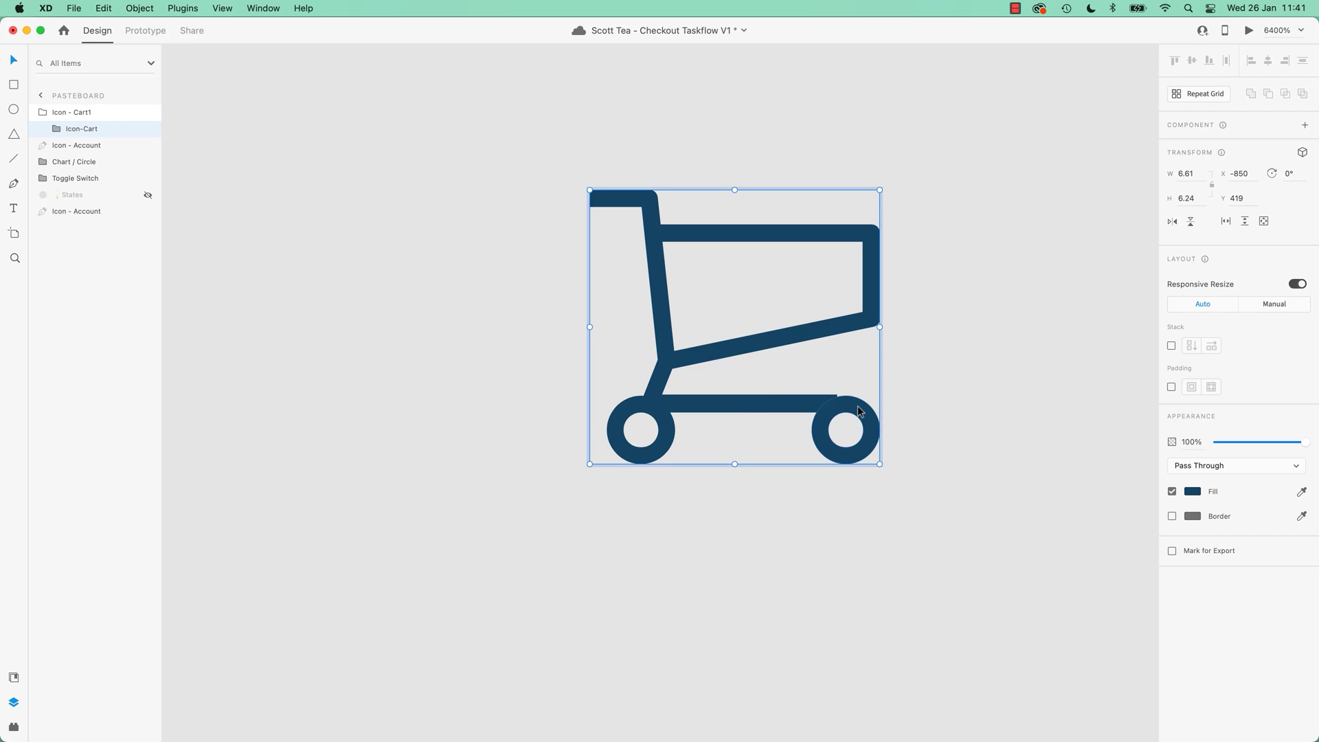
double_click(859, 411)
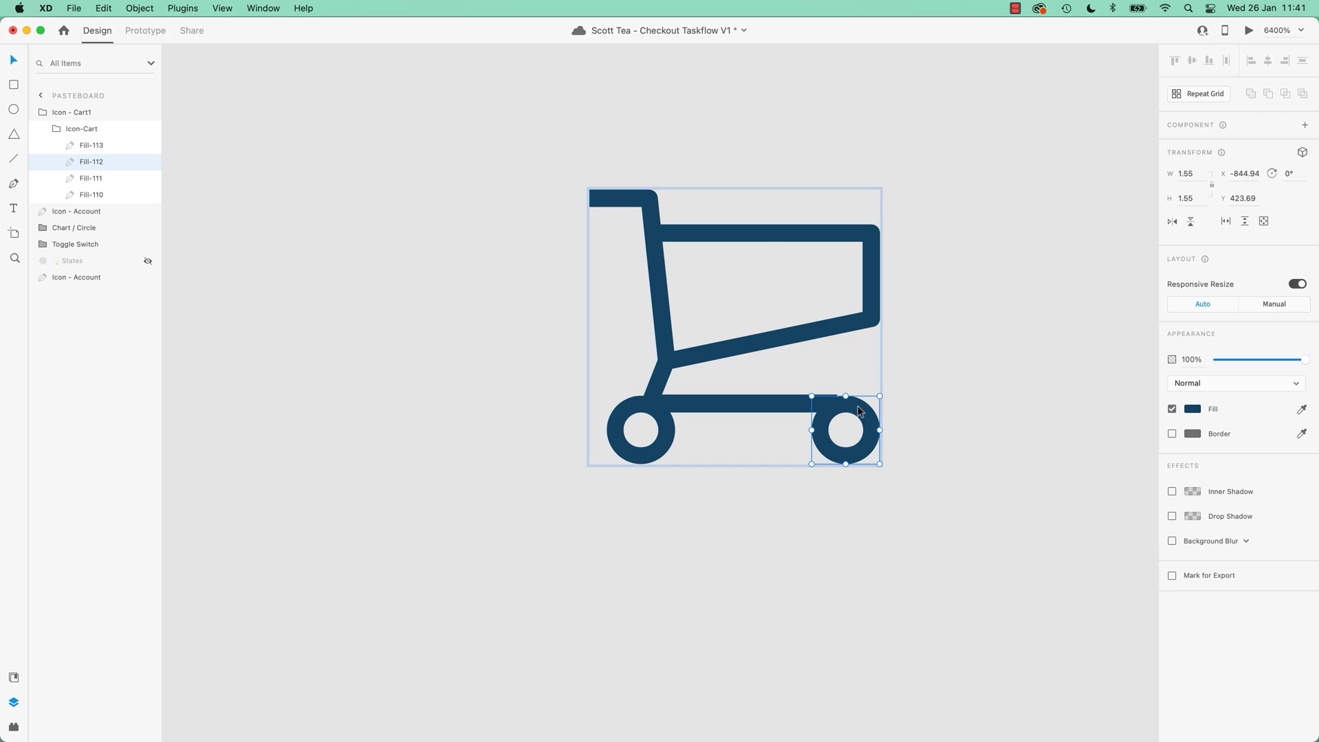
key(Left)
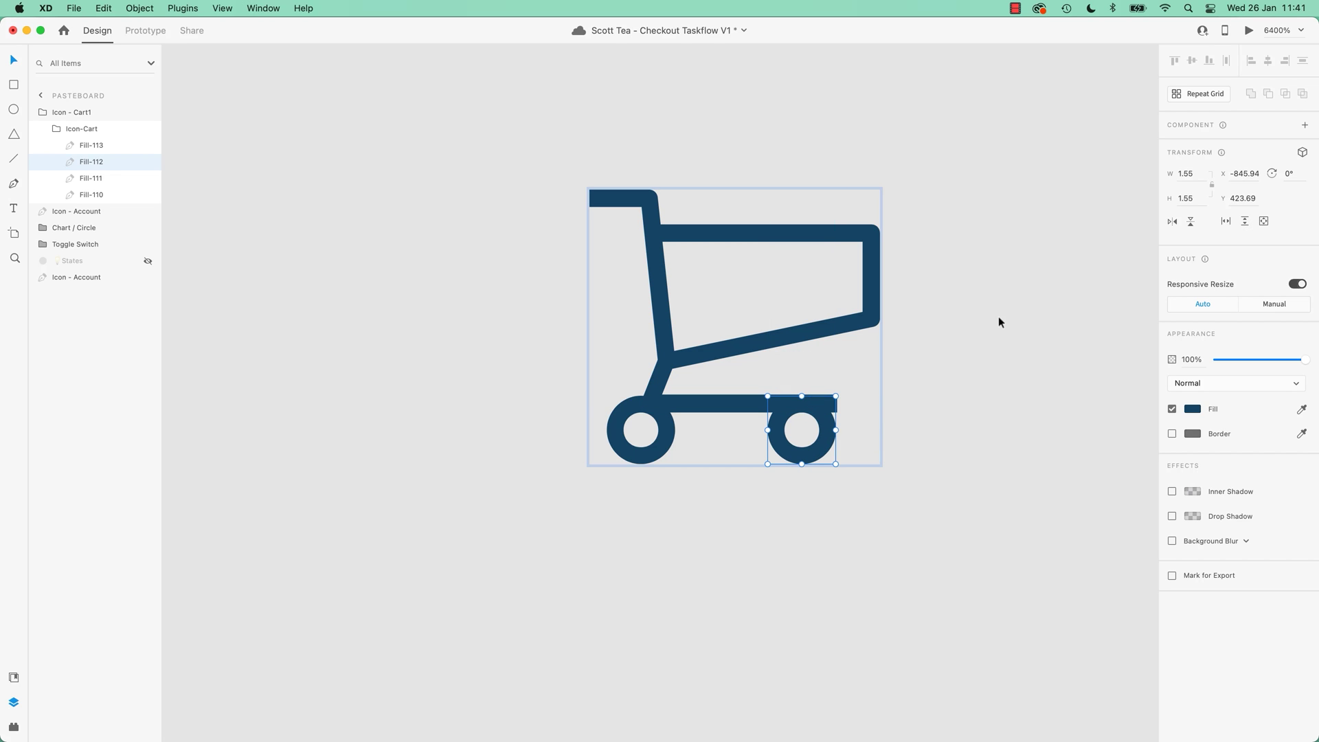
click(1012, 315)
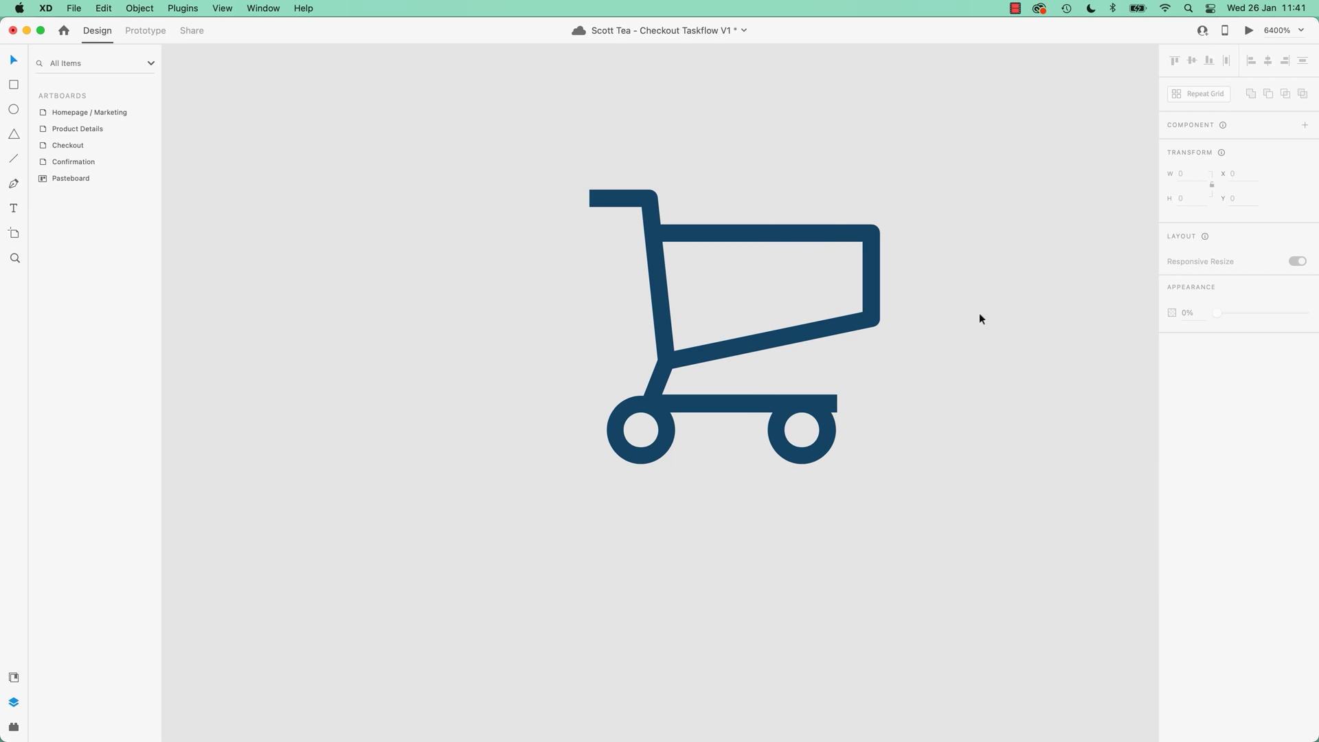
Save the document and move the cart's right wheel back to the end of its base bar at X -844.94
click(835, 328)
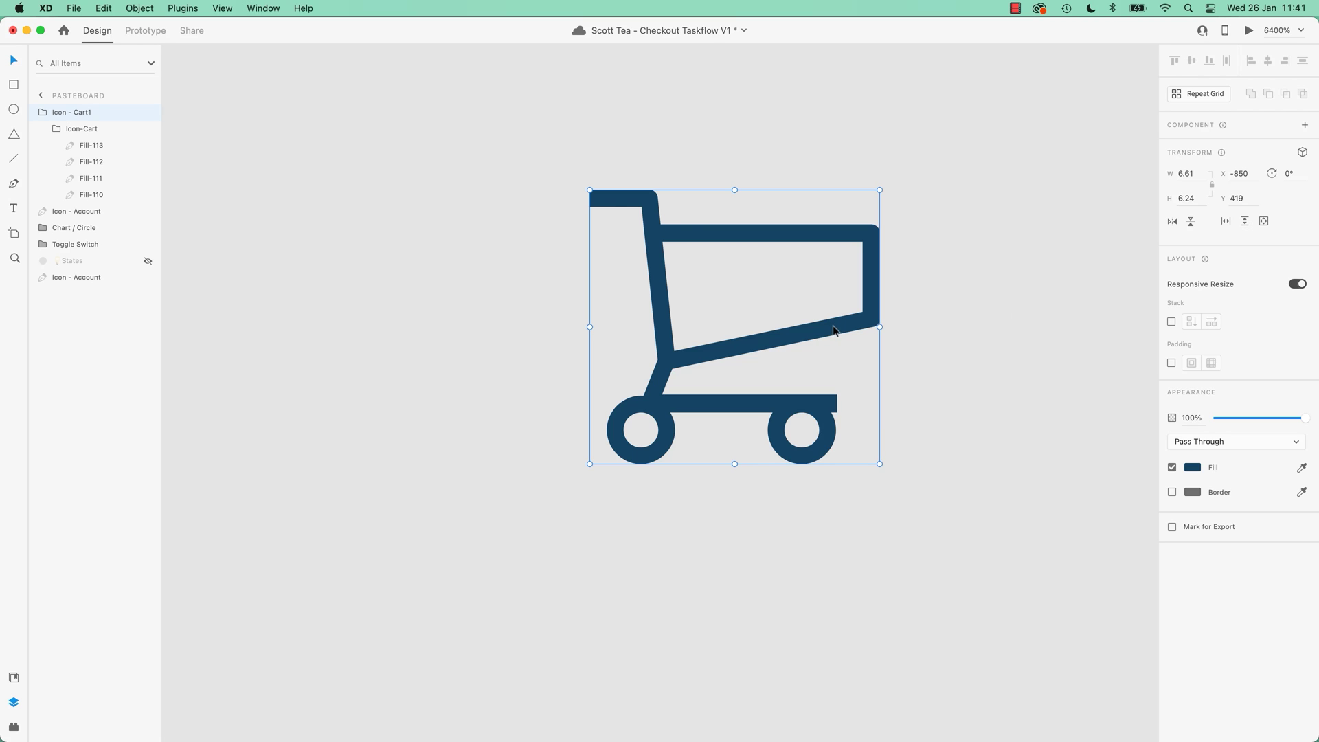
double_click(827, 433)
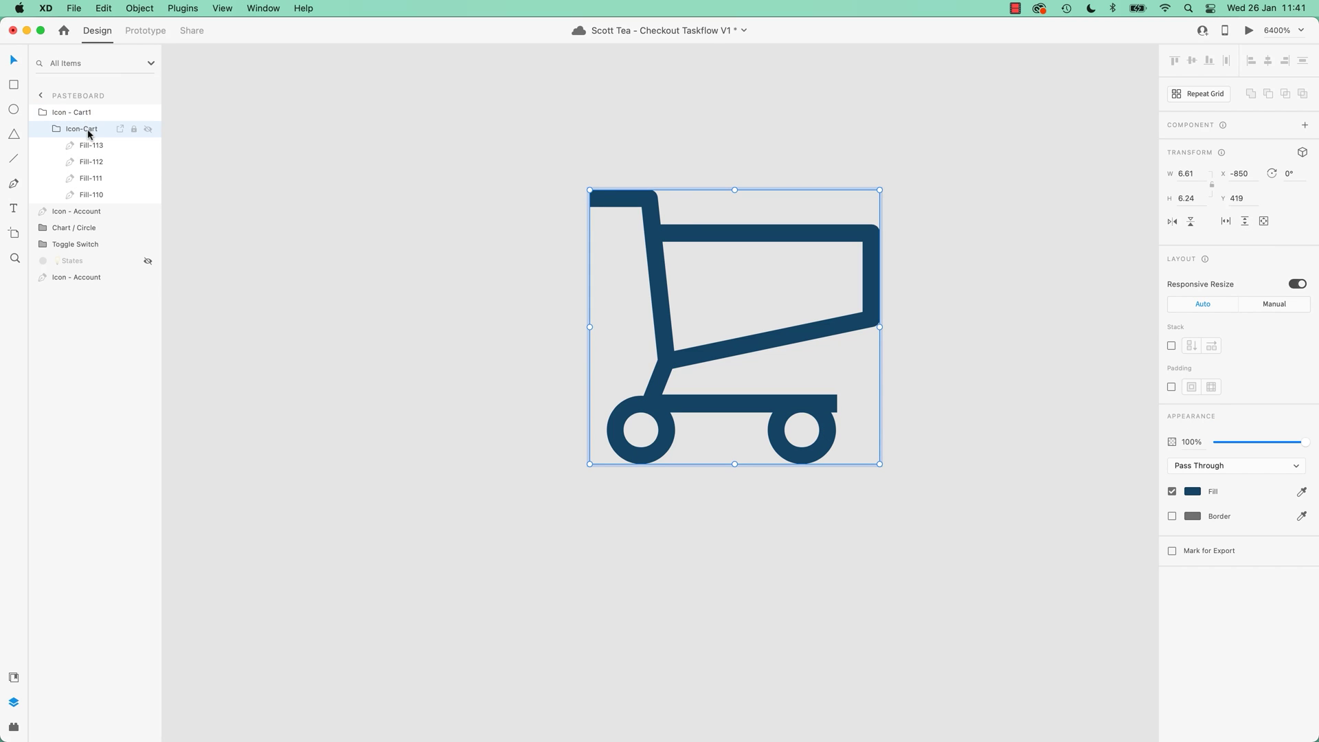
click(824, 426)
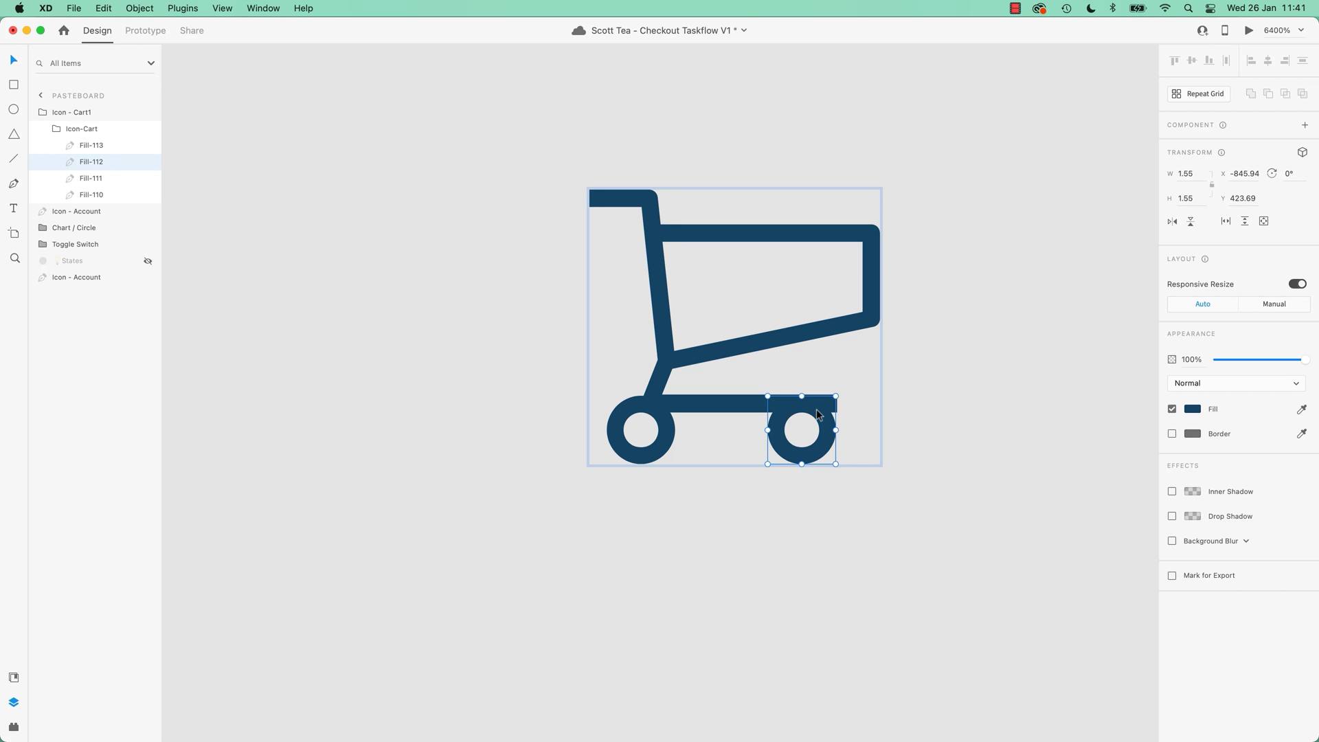
key(super+s)
drag(817, 420, 849, 428)
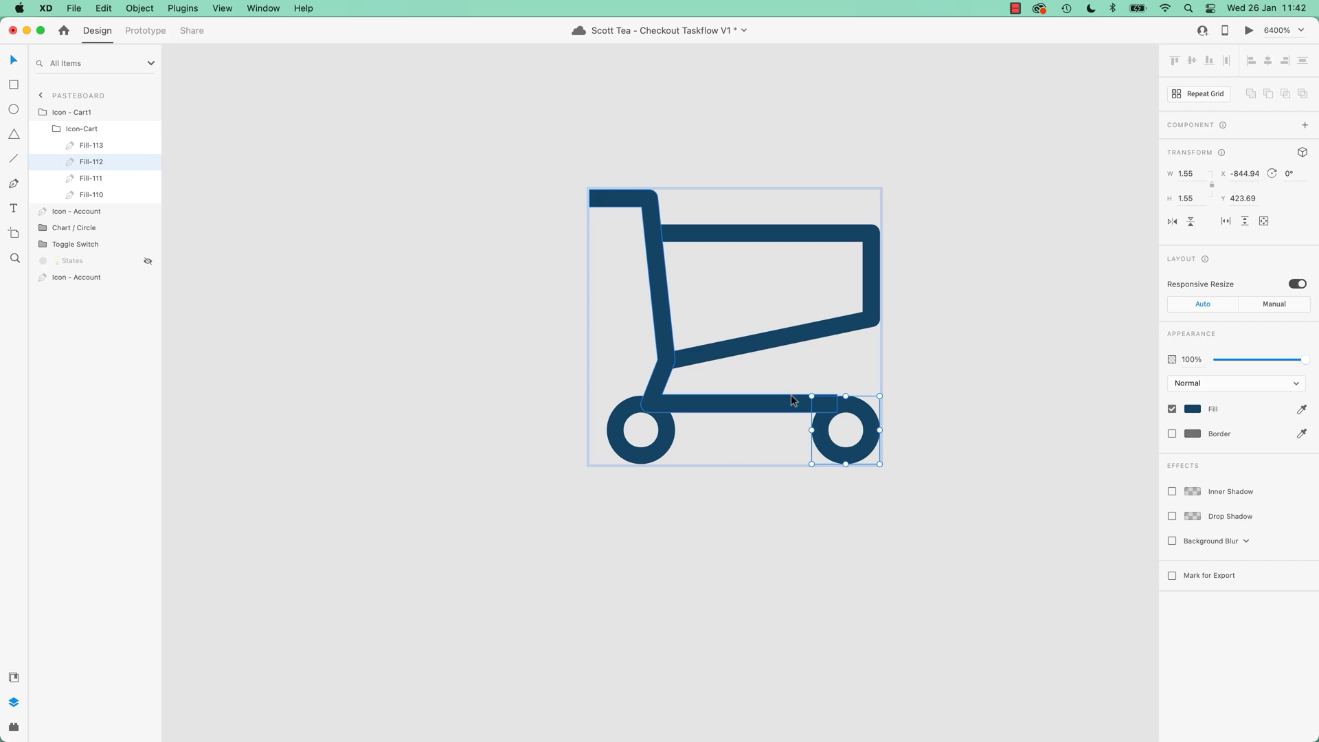
drag(869, 422, 848, 417)
click(916, 376)
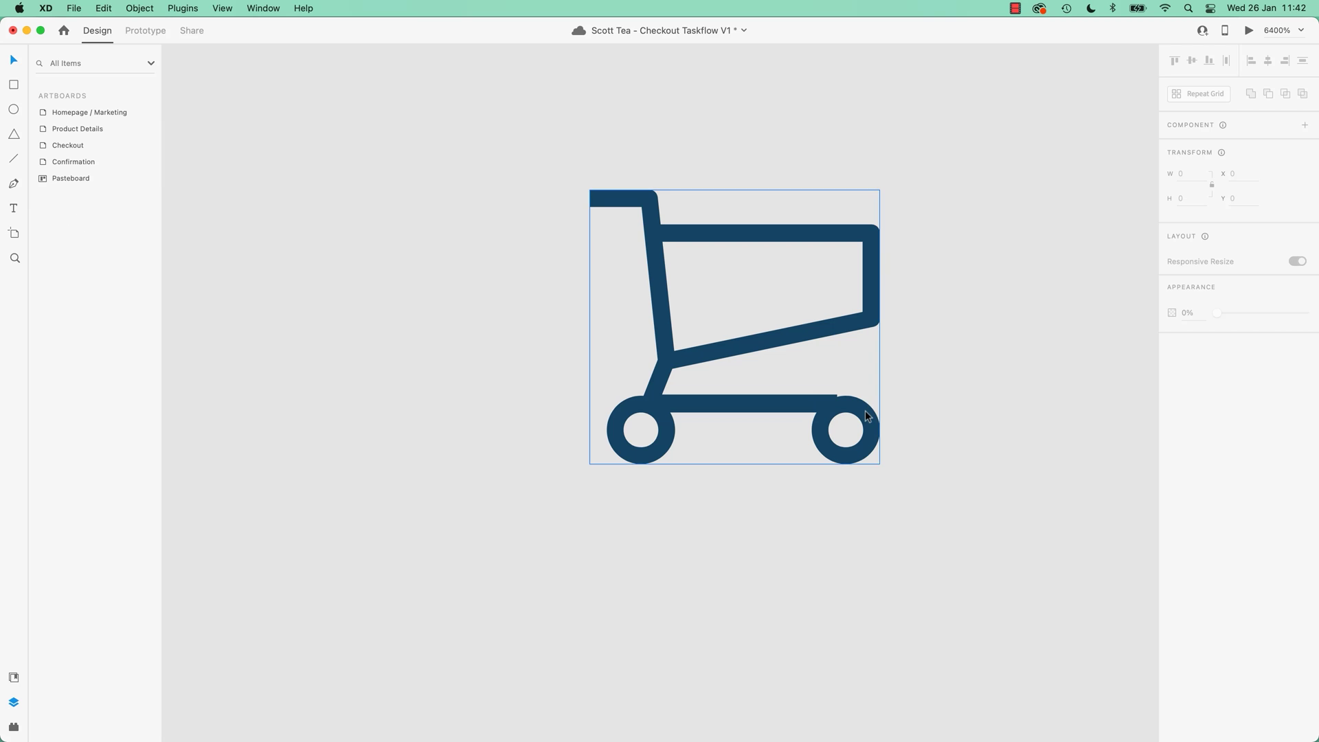
Select the account and cart icons and enlarge them together in proportion until their shared selection starts at about X -1055, Y 318
key(super+0)
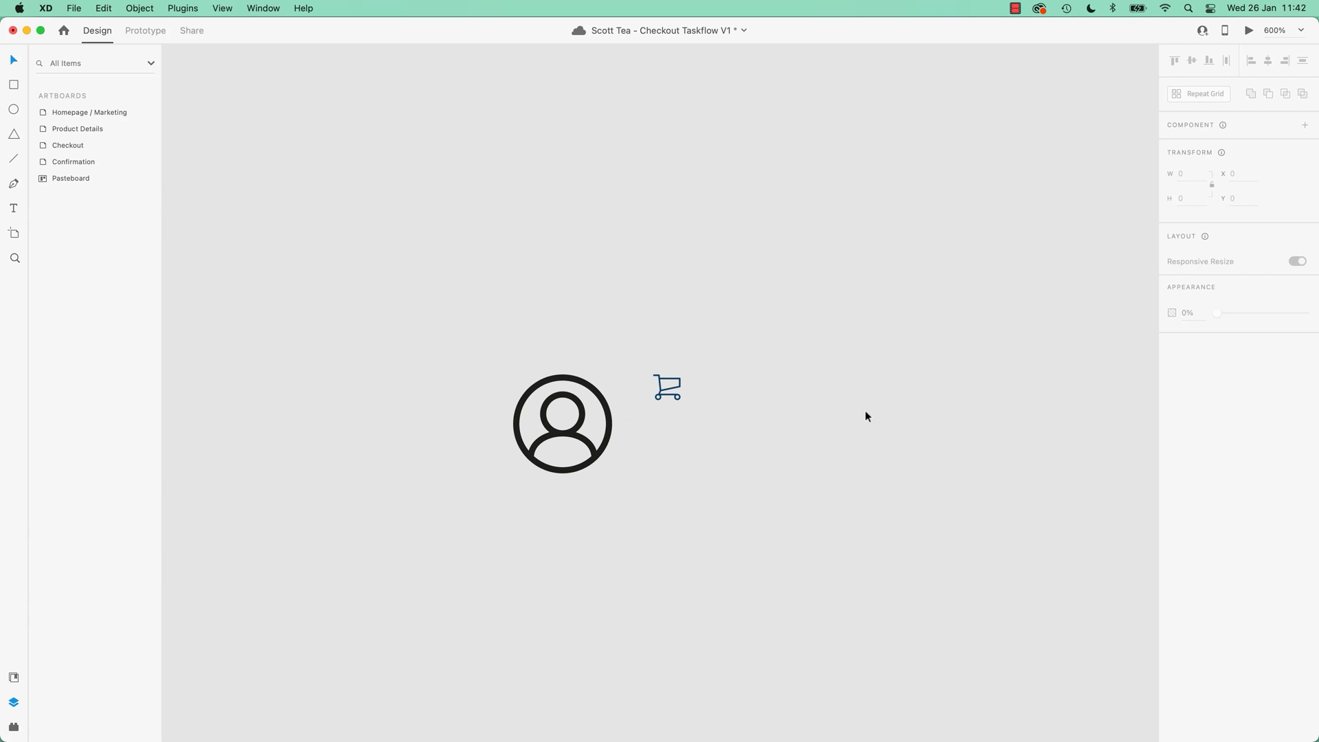
drag(415, 266, 715, 534)
key(super+minus)
key(super+minus)
key(super+minus)
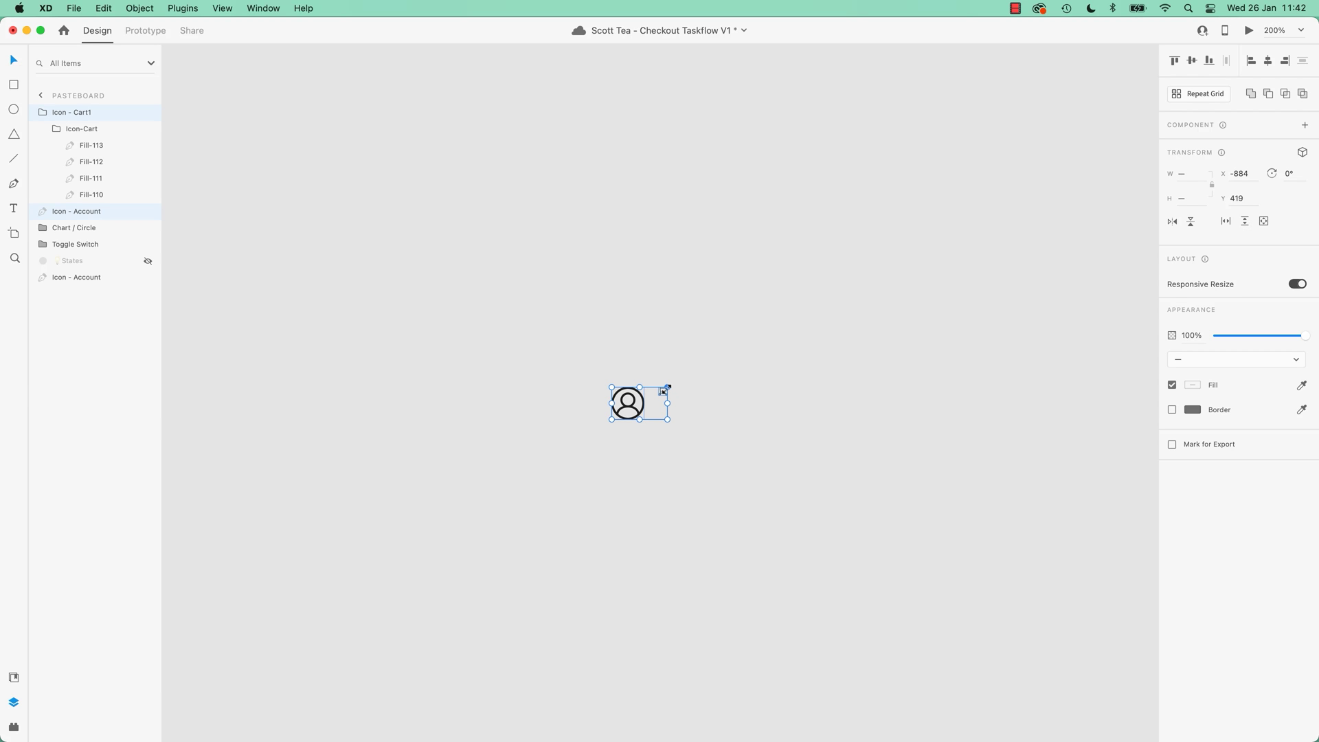
drag(665, 389, 902, 227)
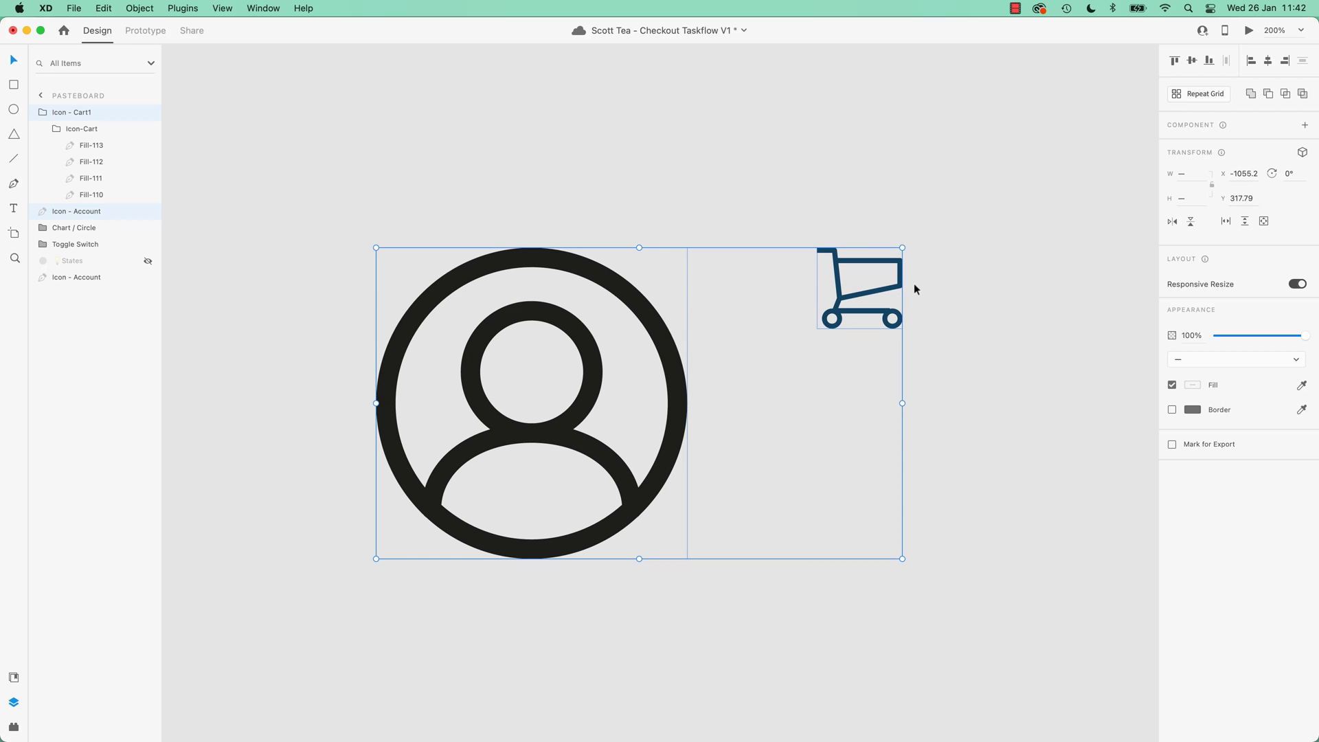
click(981, 383)
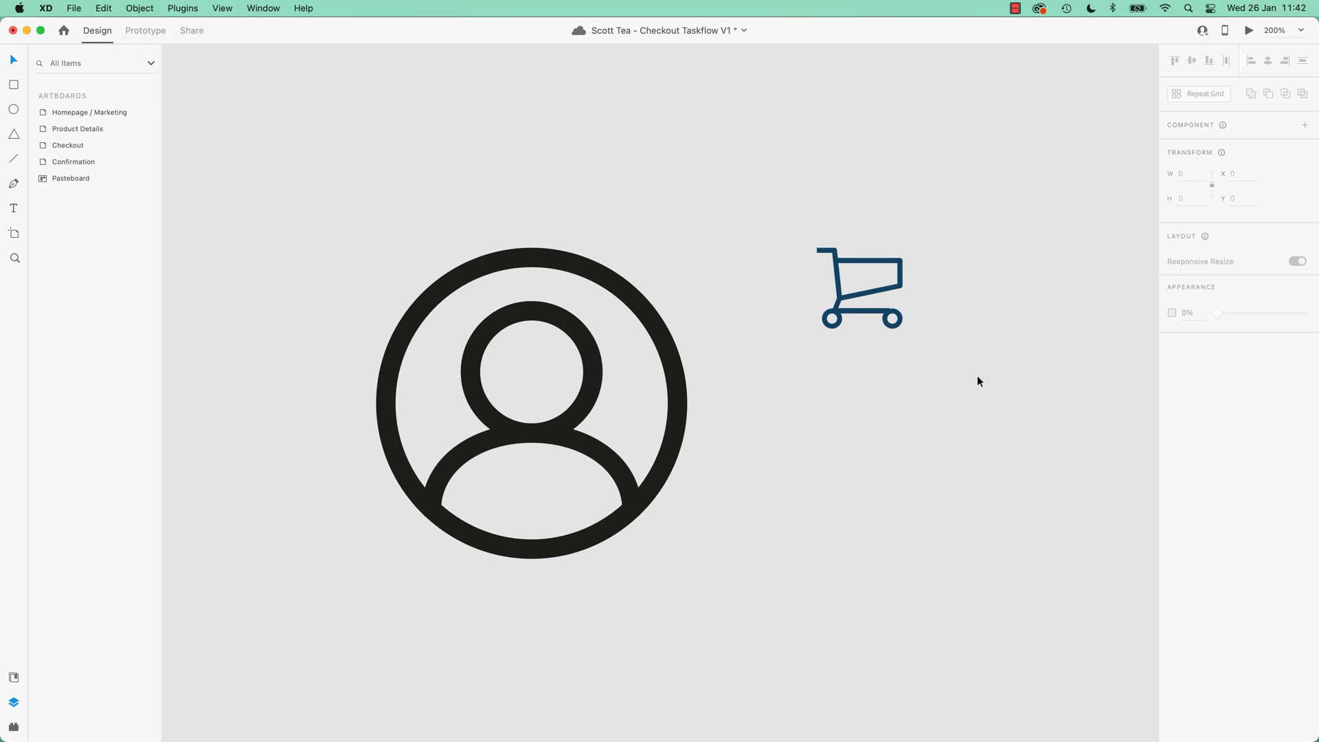
Resize the cart icon alone to about 223 by 211 and place it beside the account icon at about X -770, Y 326
click(868, 298)
drag(817, 329, 604, 476)
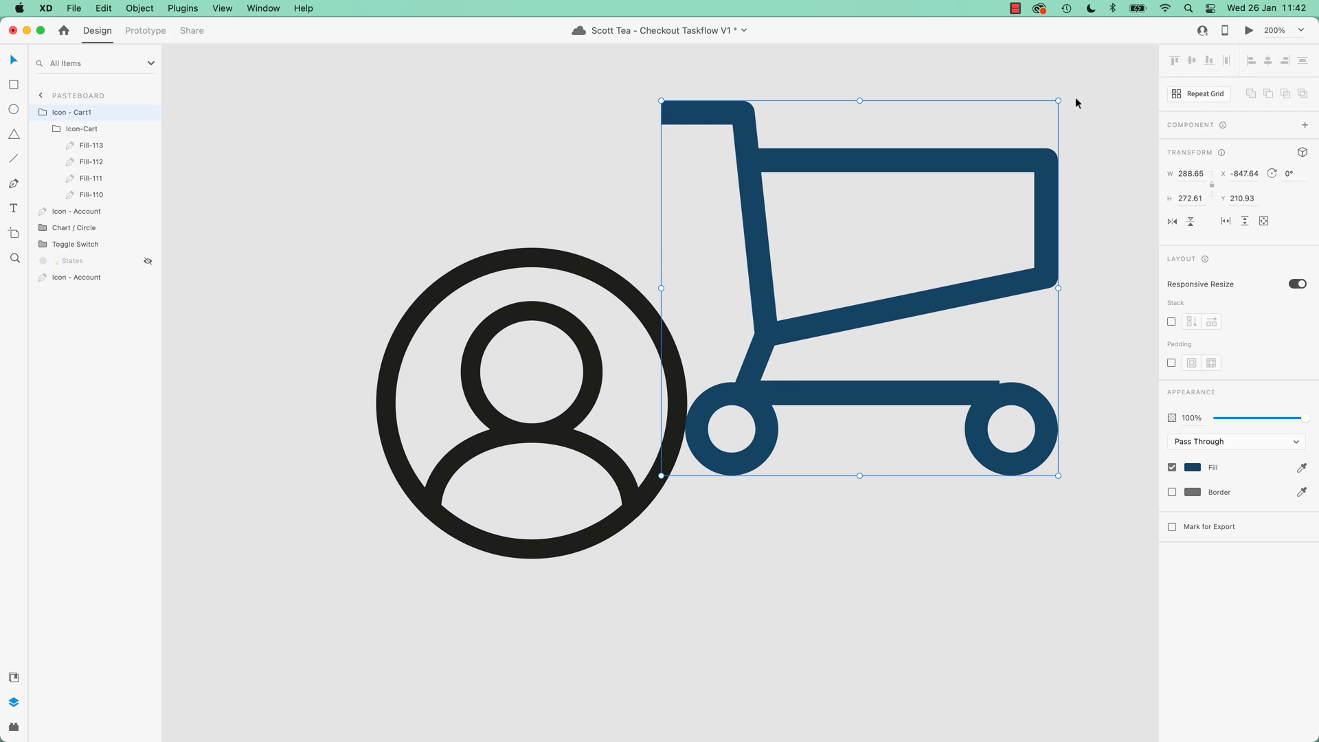
drag(1060, 103, 965, 179)
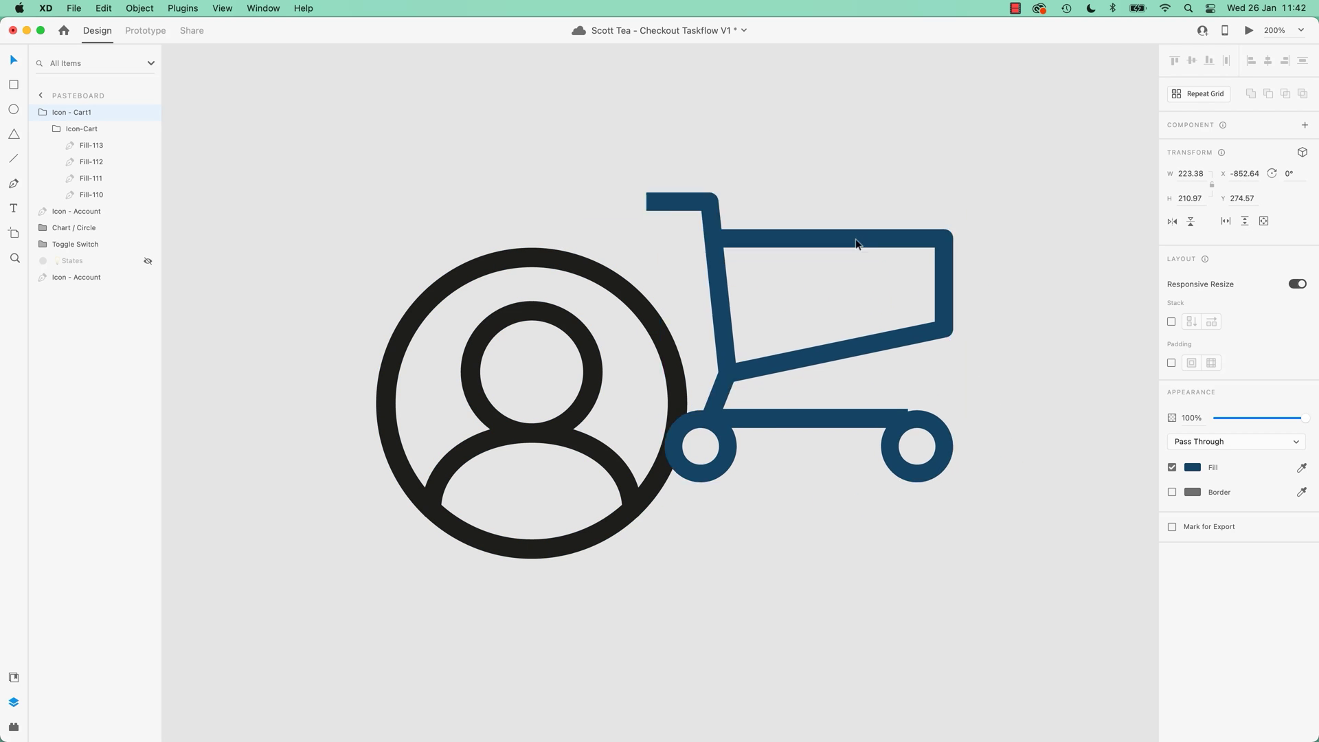
drag(855, 241, 955, 311)
click(863, 171)
click(1018, 539)
Nudge the enlarged cart's right wheel left and up to X -605.45, Y 482.98, aligning it with the end of the base bar
double_click(1032, 545)
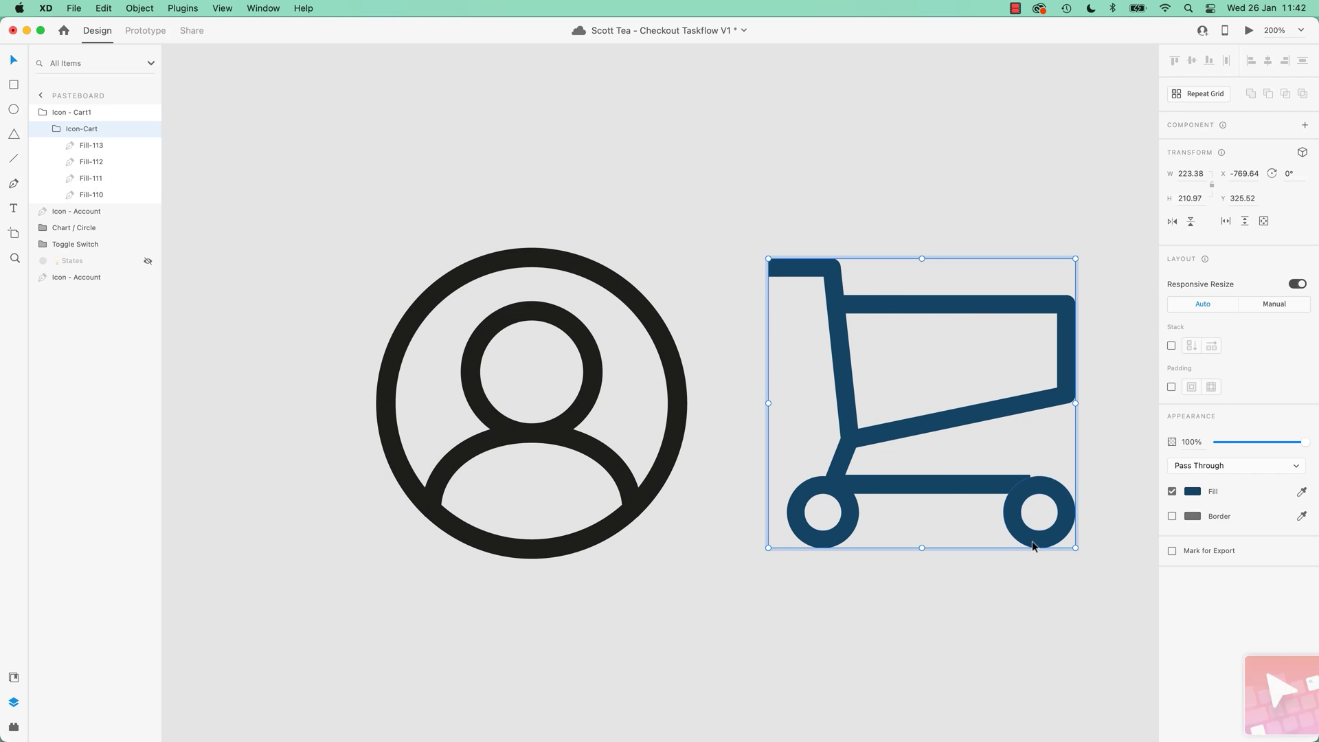
double_click(1031, 545)
drag(1030, 541, 702, 437)
scroll(1030, 530, up, 5)
scroll(658, 424, right, 10)
scroll(658, 424, down, 3)
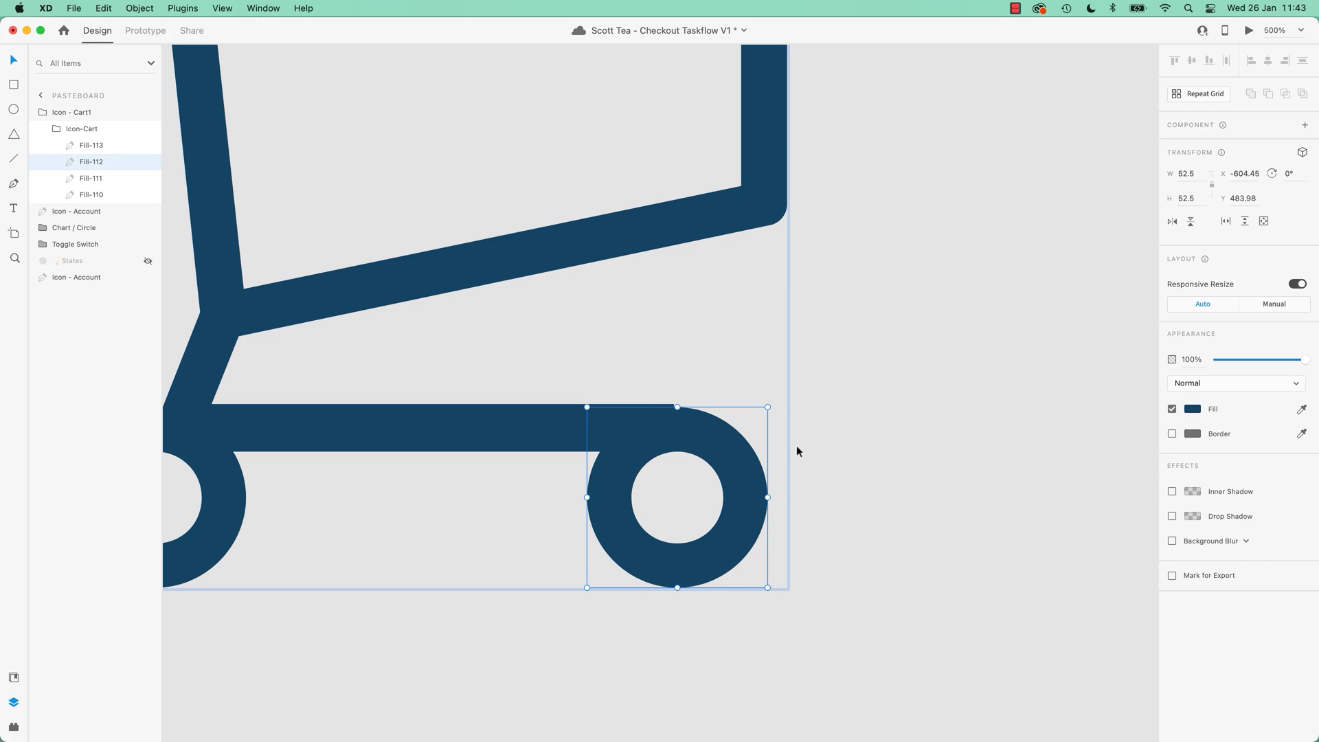
key(Down)
key(Left)
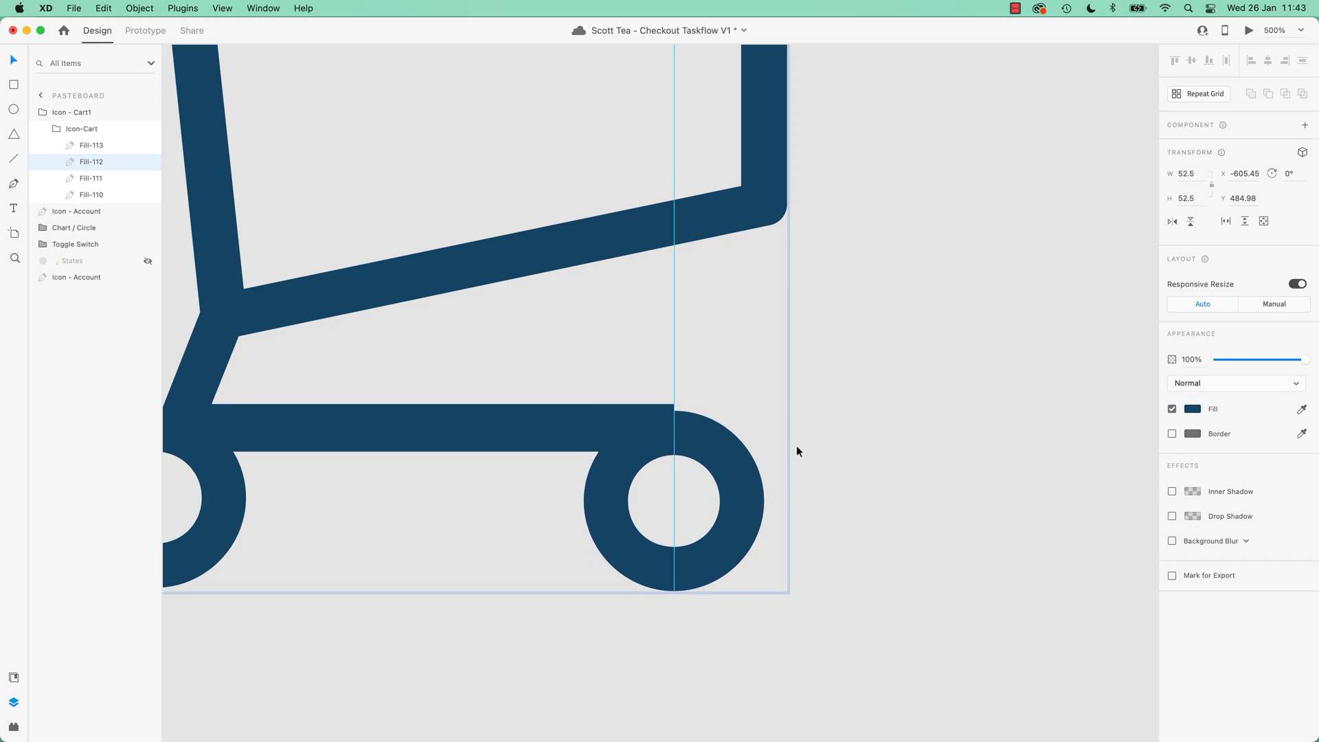
key(Up)
key(Up)
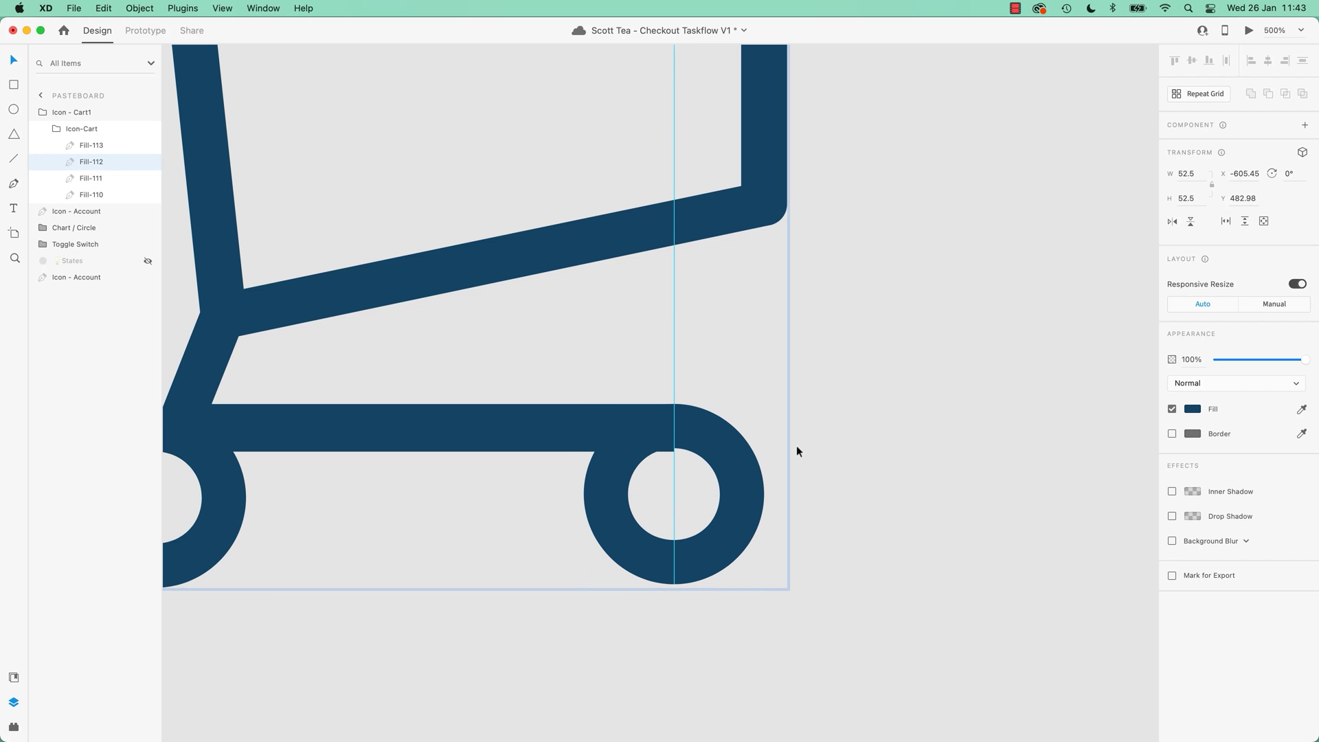
click(796, 451)
Enlarge the account and cart icons together again and move them farther left of the Homepage / Marketing artboard
key(super+minus)
key(super+minus)
key(super+minus)
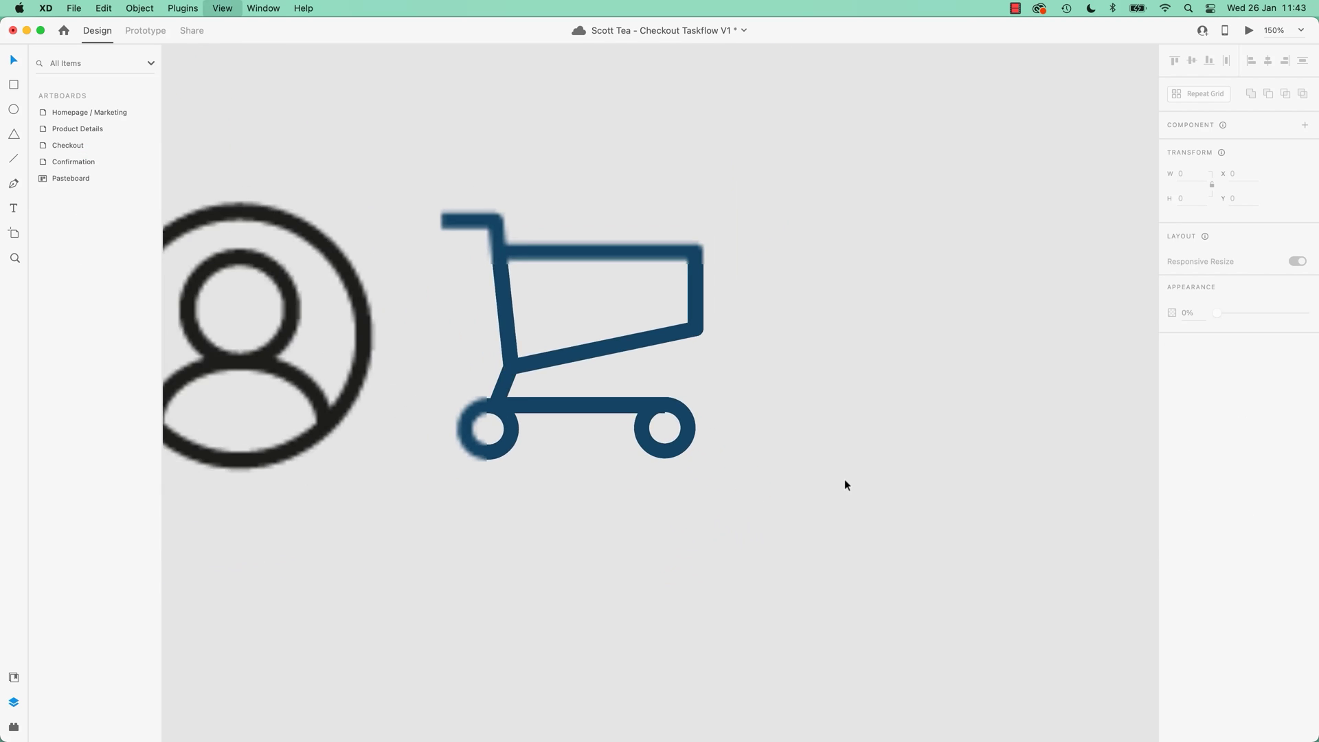
key(super+minus)
key(super+minus)
key(super+minus)
key(super+minus)
drag(533, 297, 760, 481)
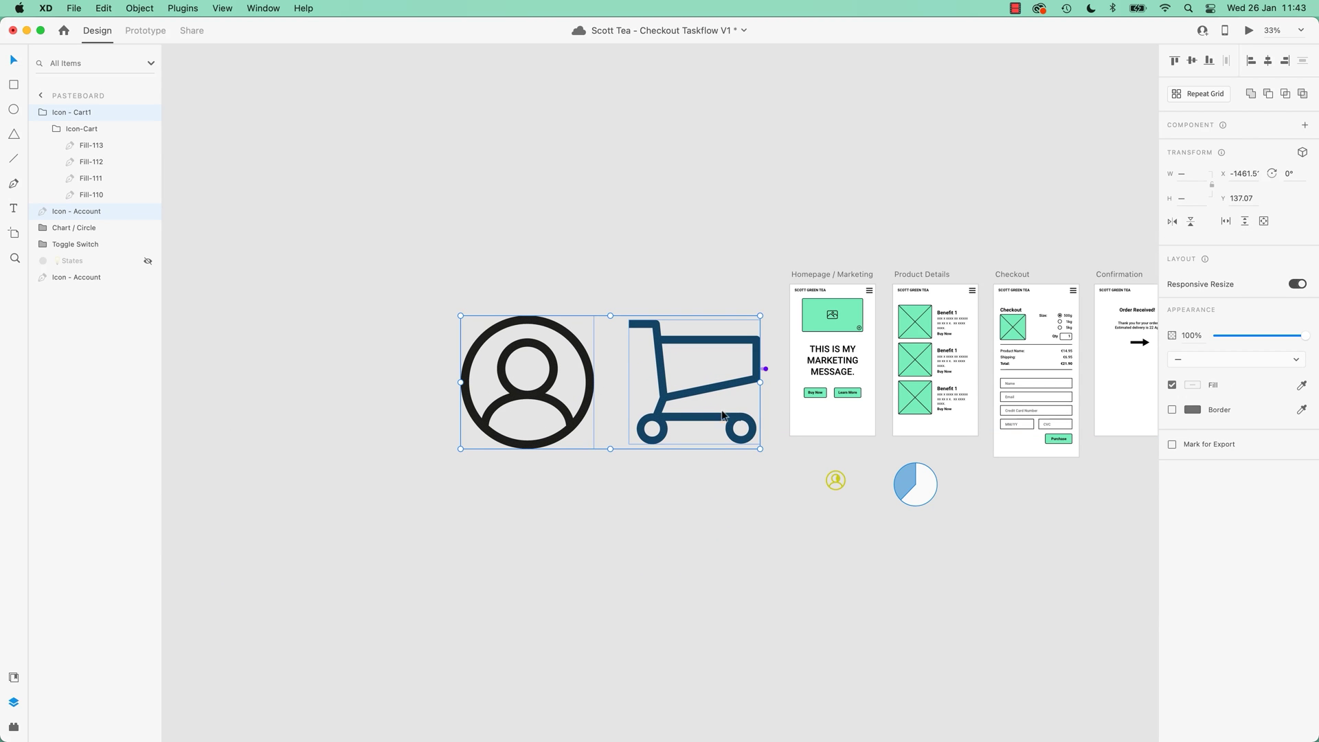
drag(720, 386, 642, 395)
click(654, 489)
Select the cart's right wheel within its nested group and examine up close how it meets the base bar
click(662, 432)
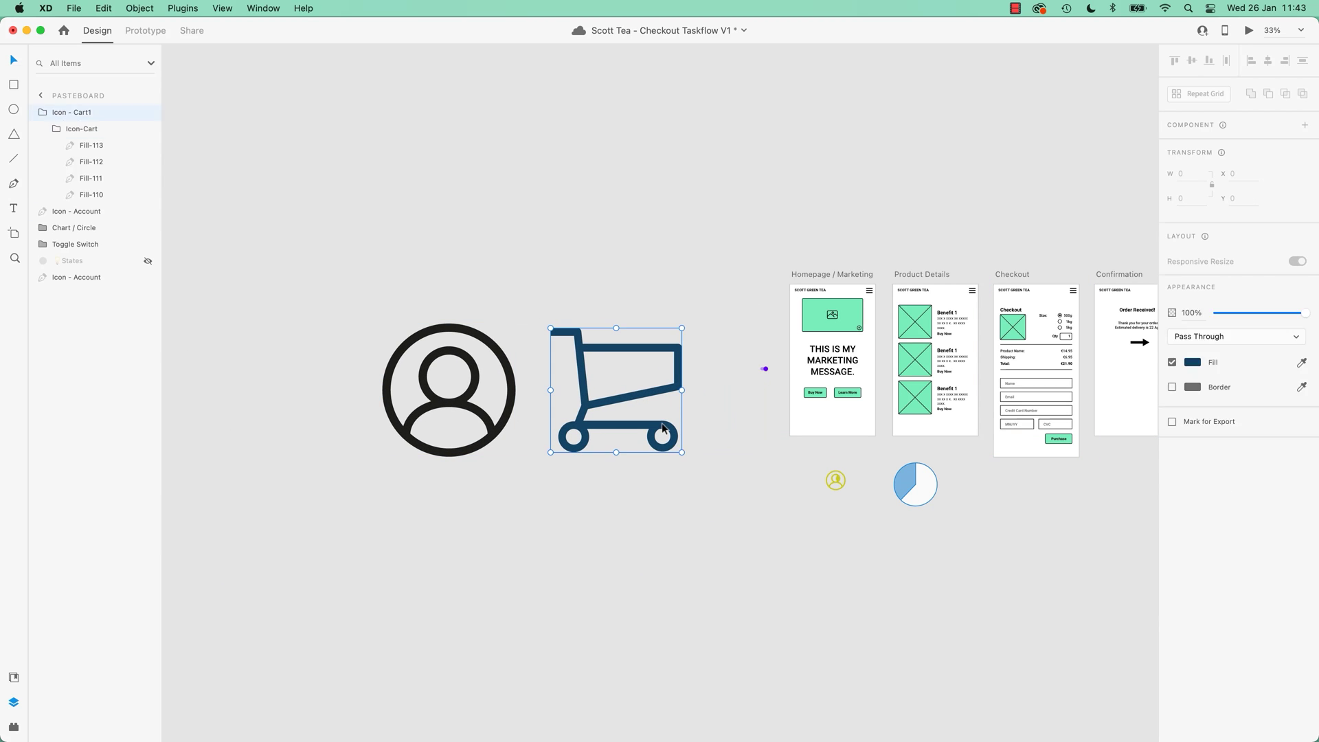
double_click(664, 428)
double_click(673, 437)
key(super+equal)
key(super+equal)
key(super+equal)
key(super+equal)
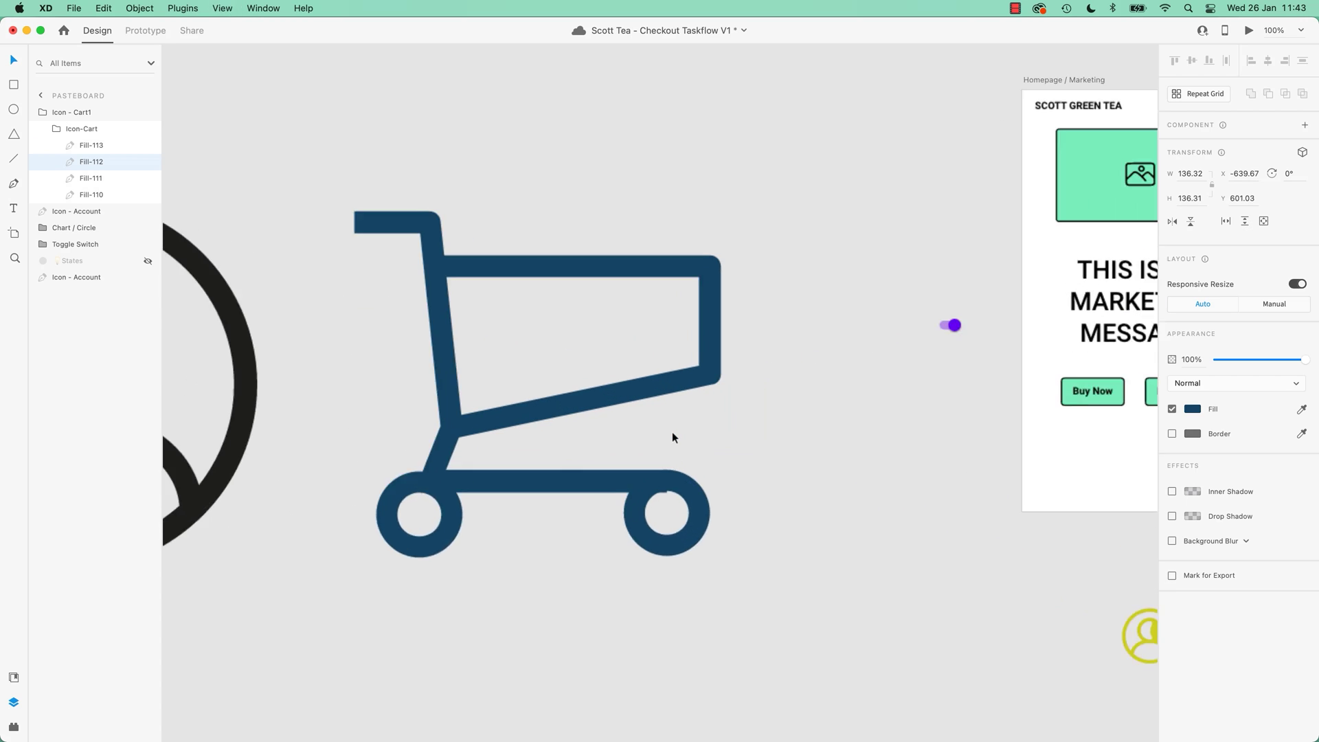
drag(683, 554, 682, 551)
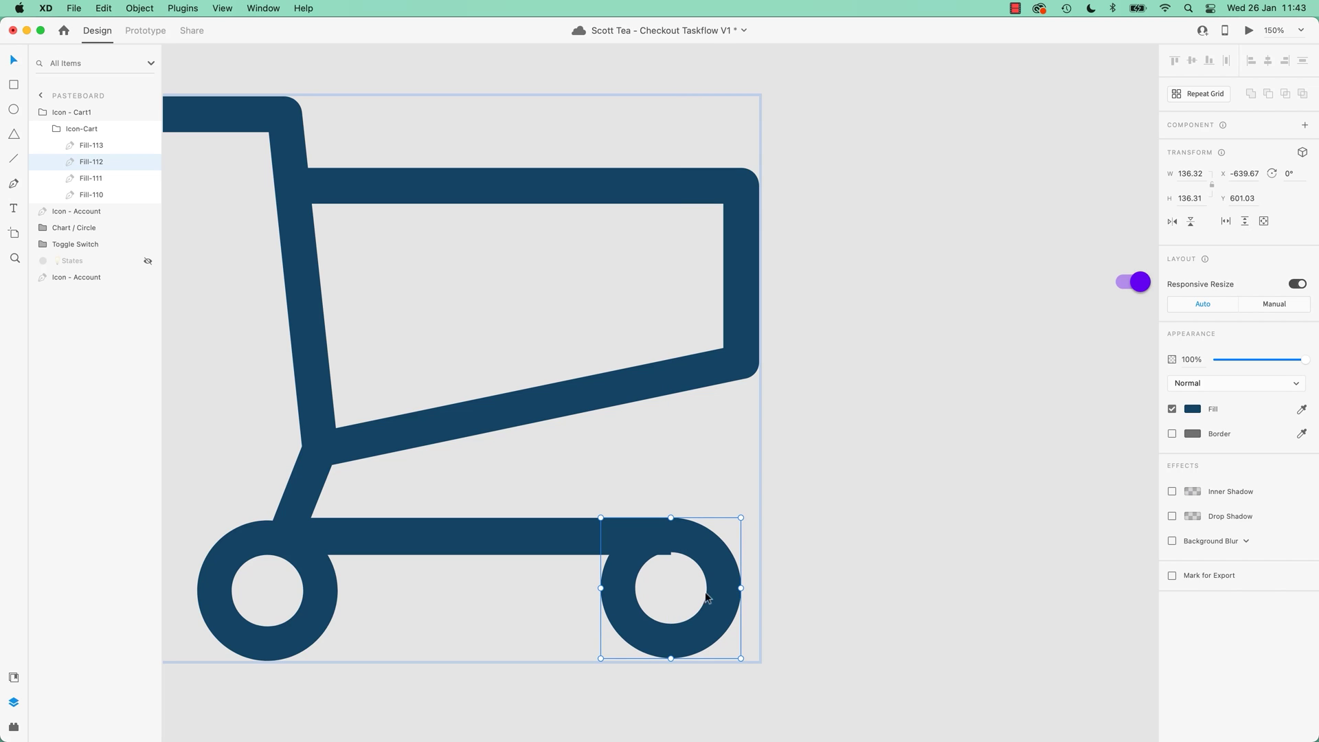
click(843, 518)
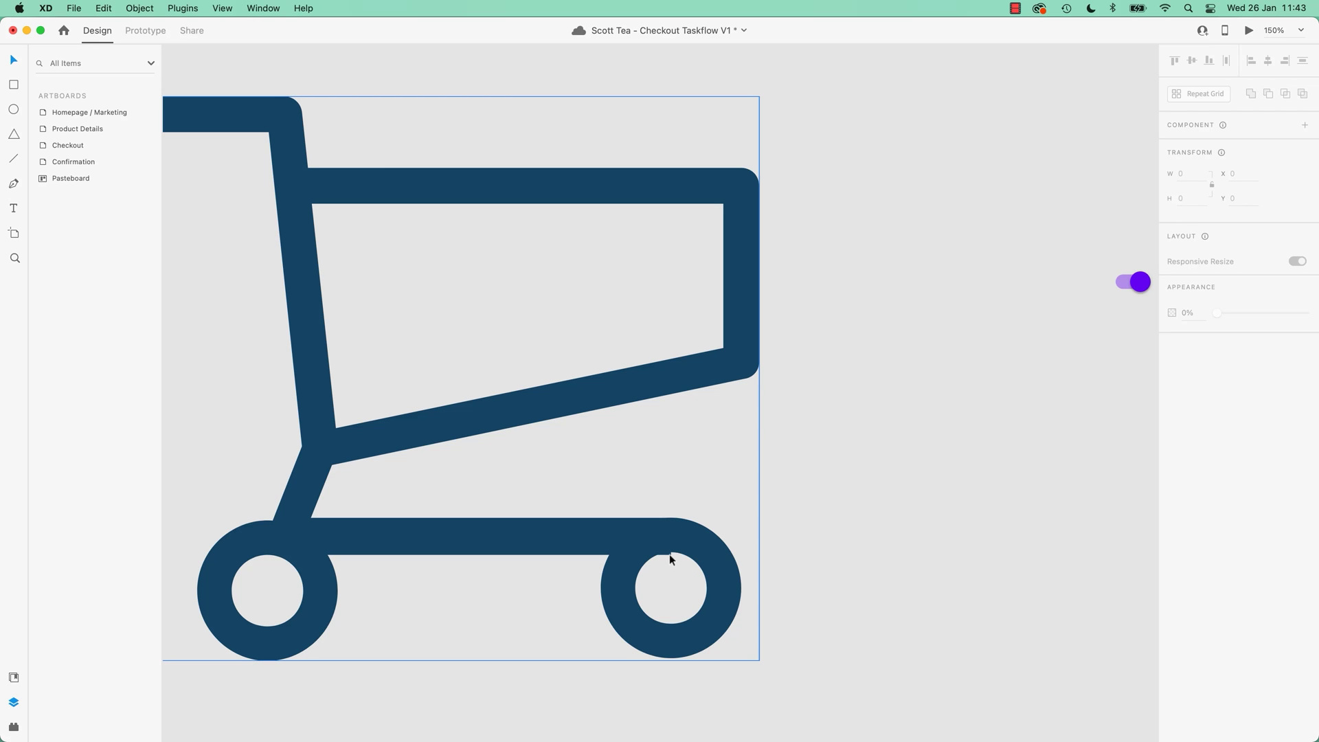
click(570, 534)
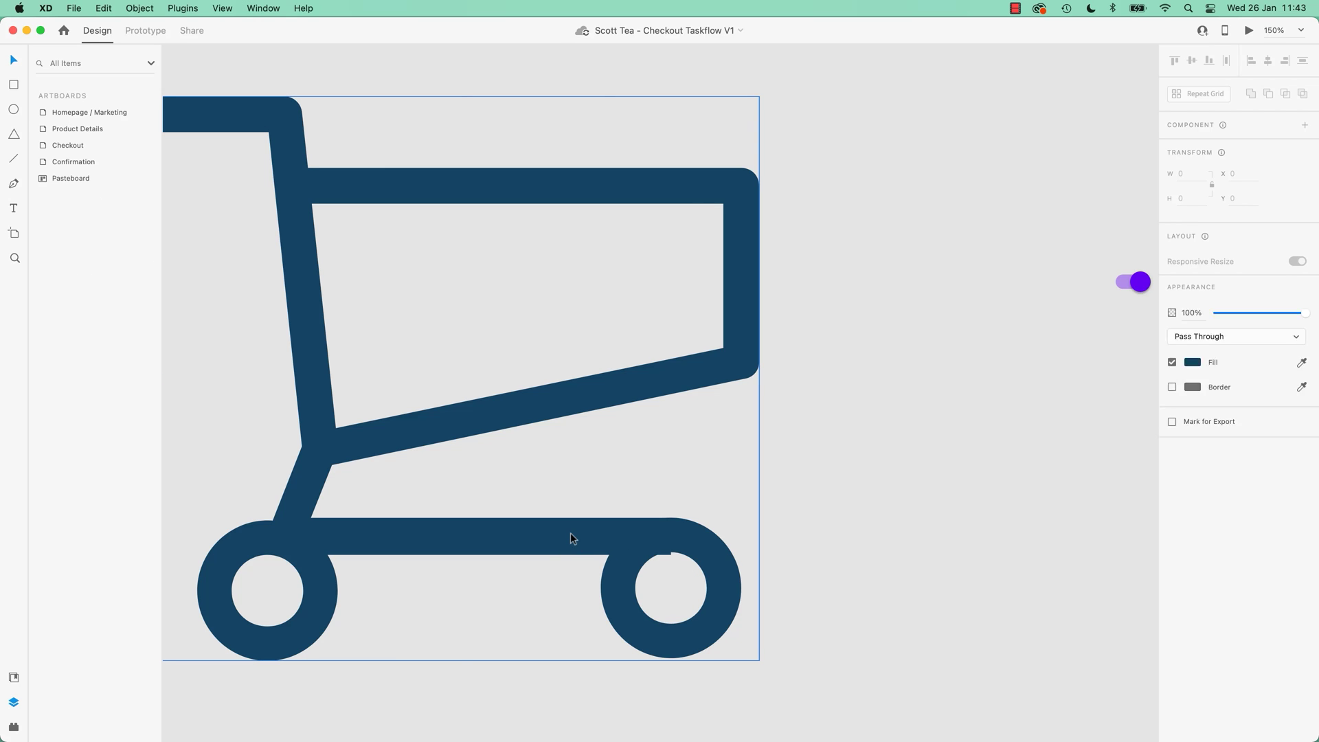
Examine the cart icon's nested groups and individual paths, checking the frame and basket shapes and the frame's anchor points
double_click(550, 542)
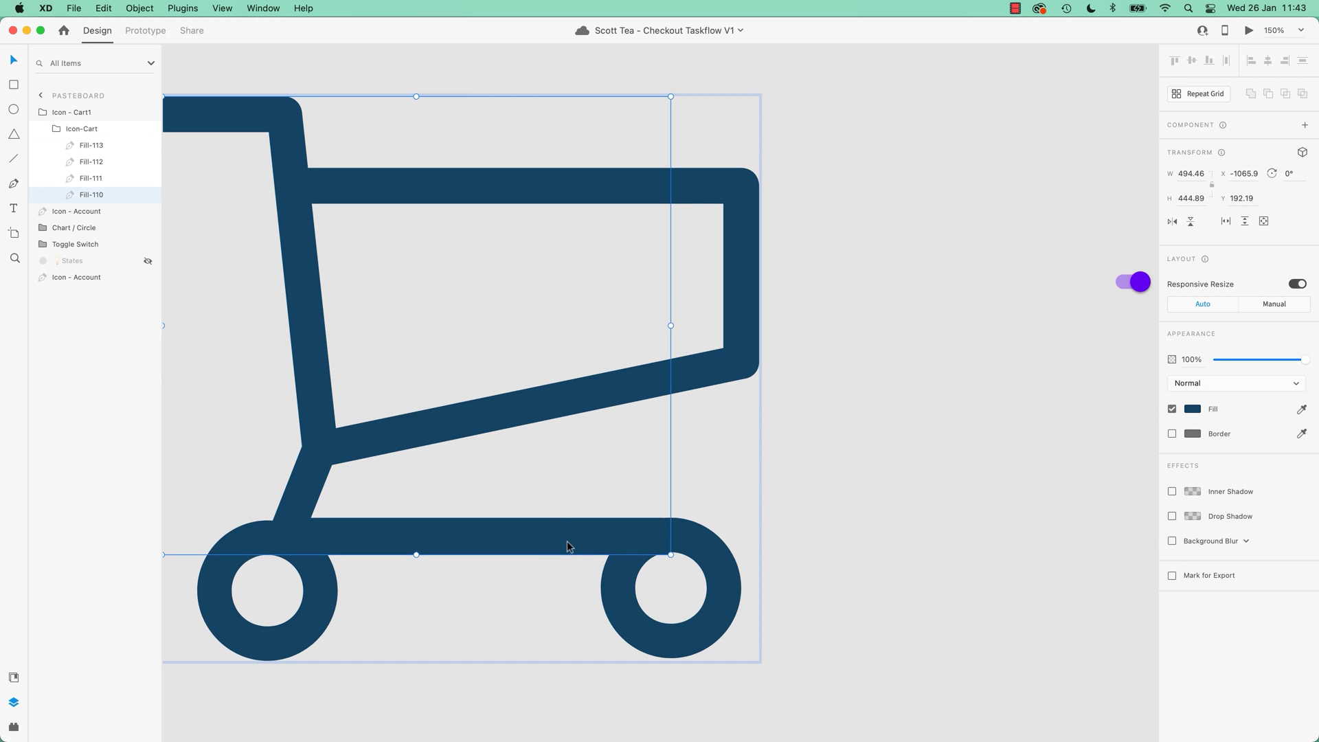
double_click(570, 542)
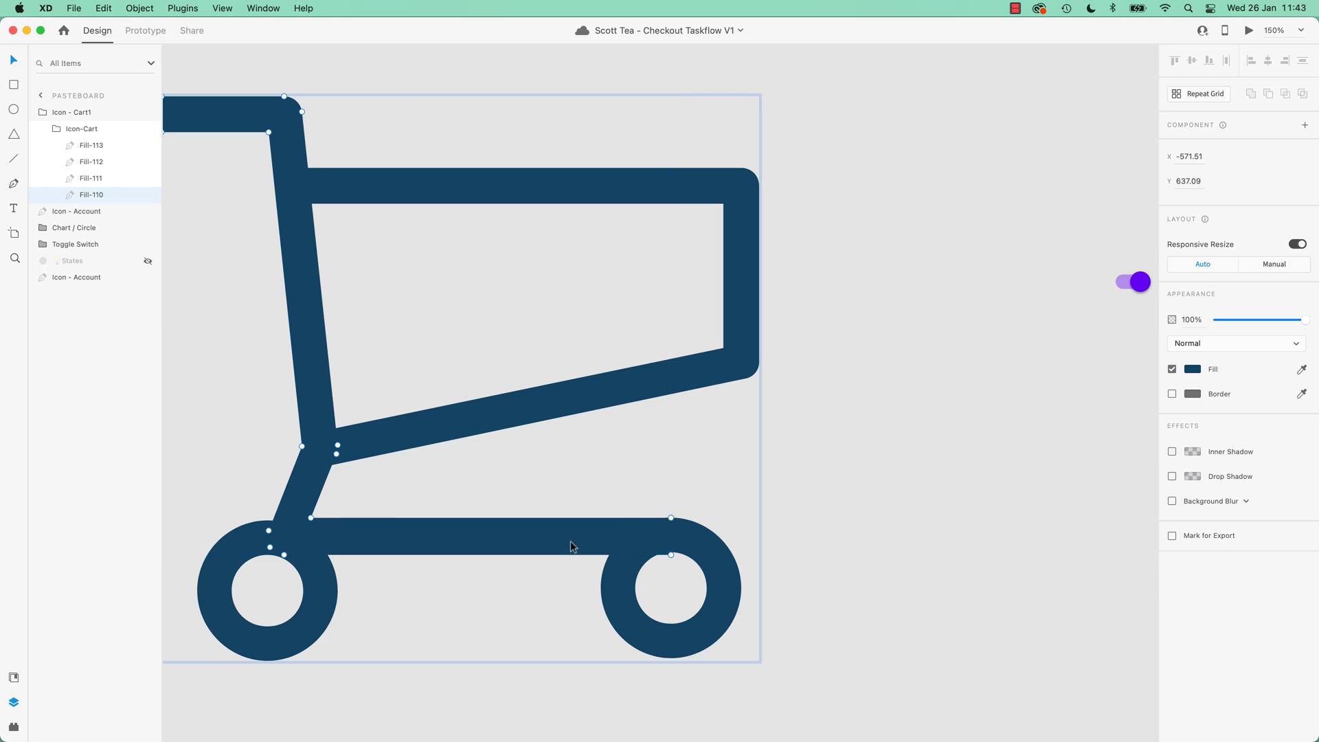
click(896, 530)
click(639, 396)
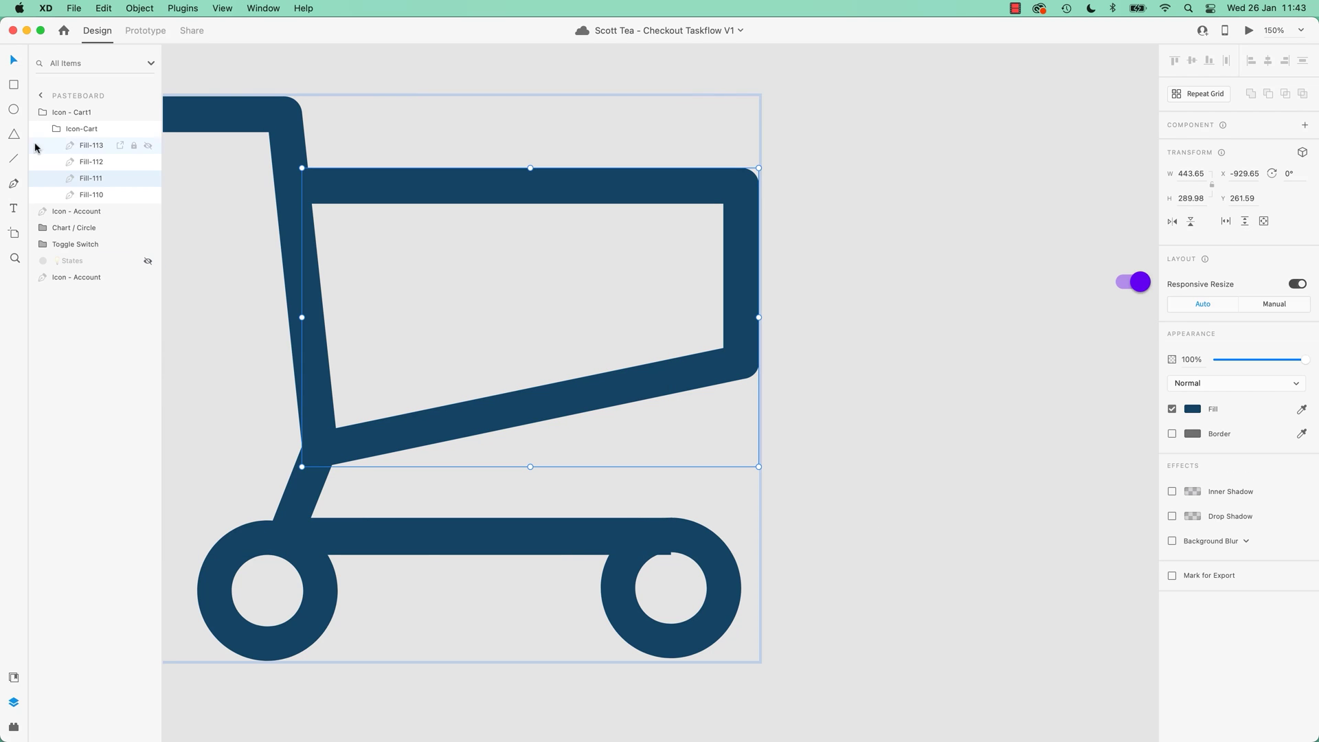
click(75, 114)
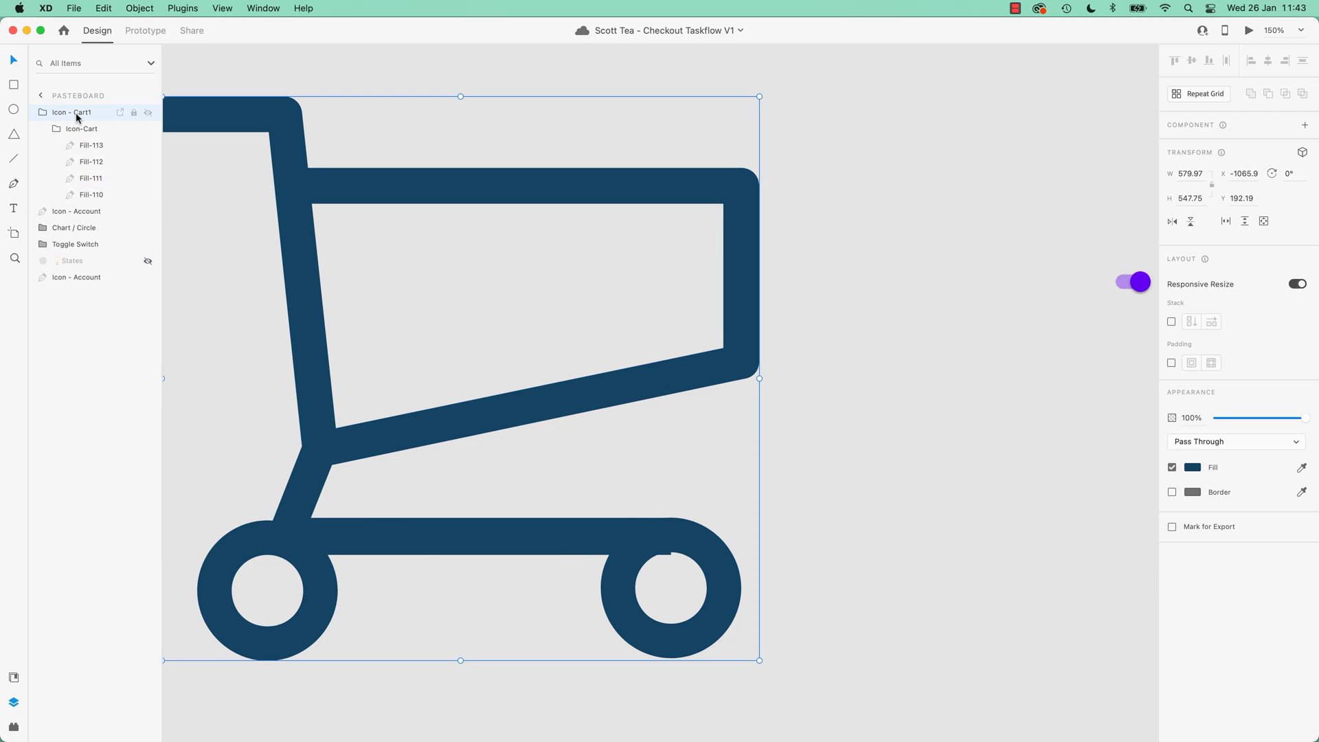
double_click(667, 377)
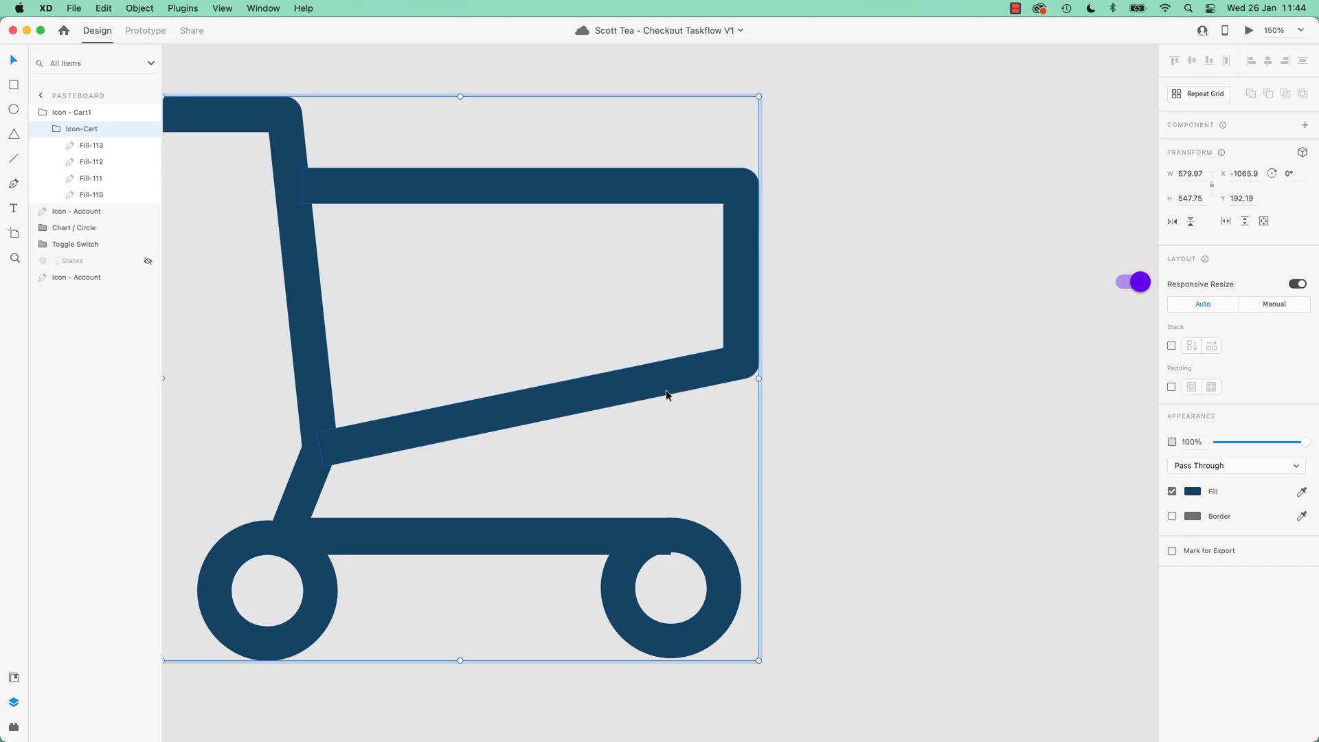
double_click(556, 536)
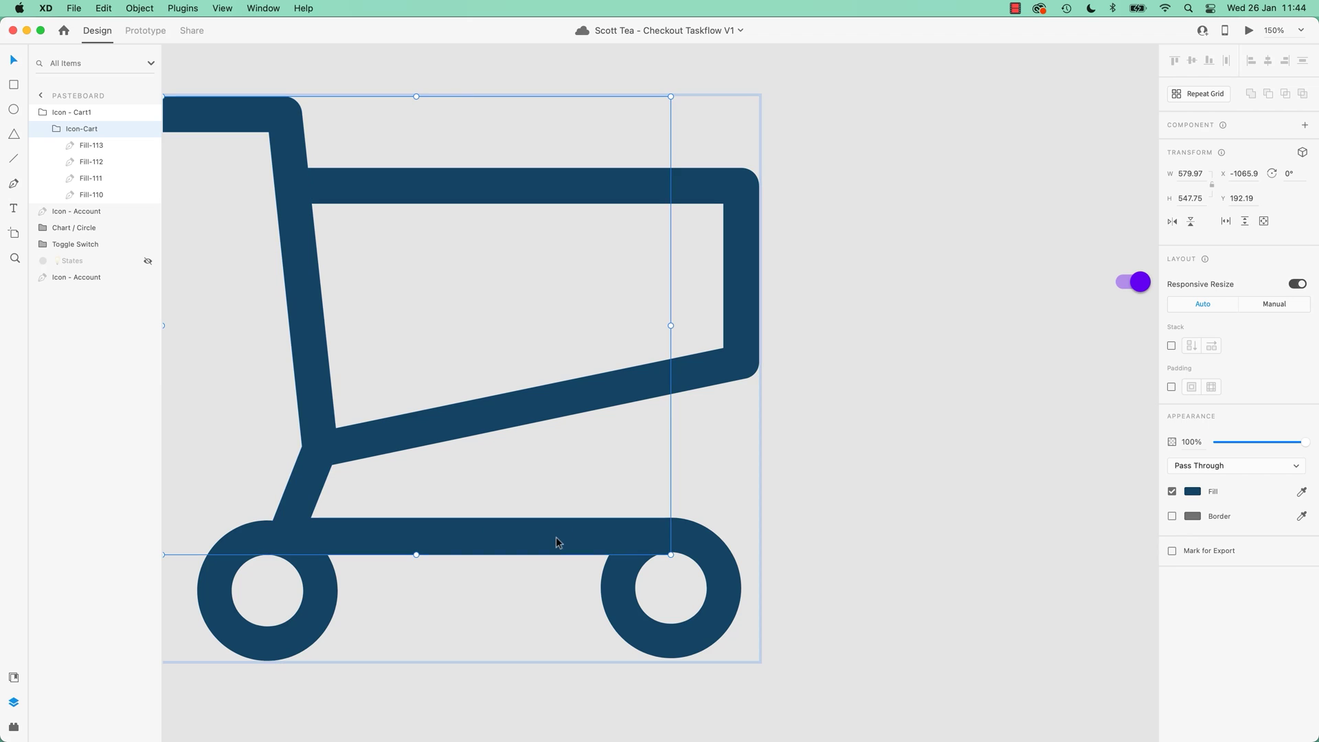
double_click(100, 200)
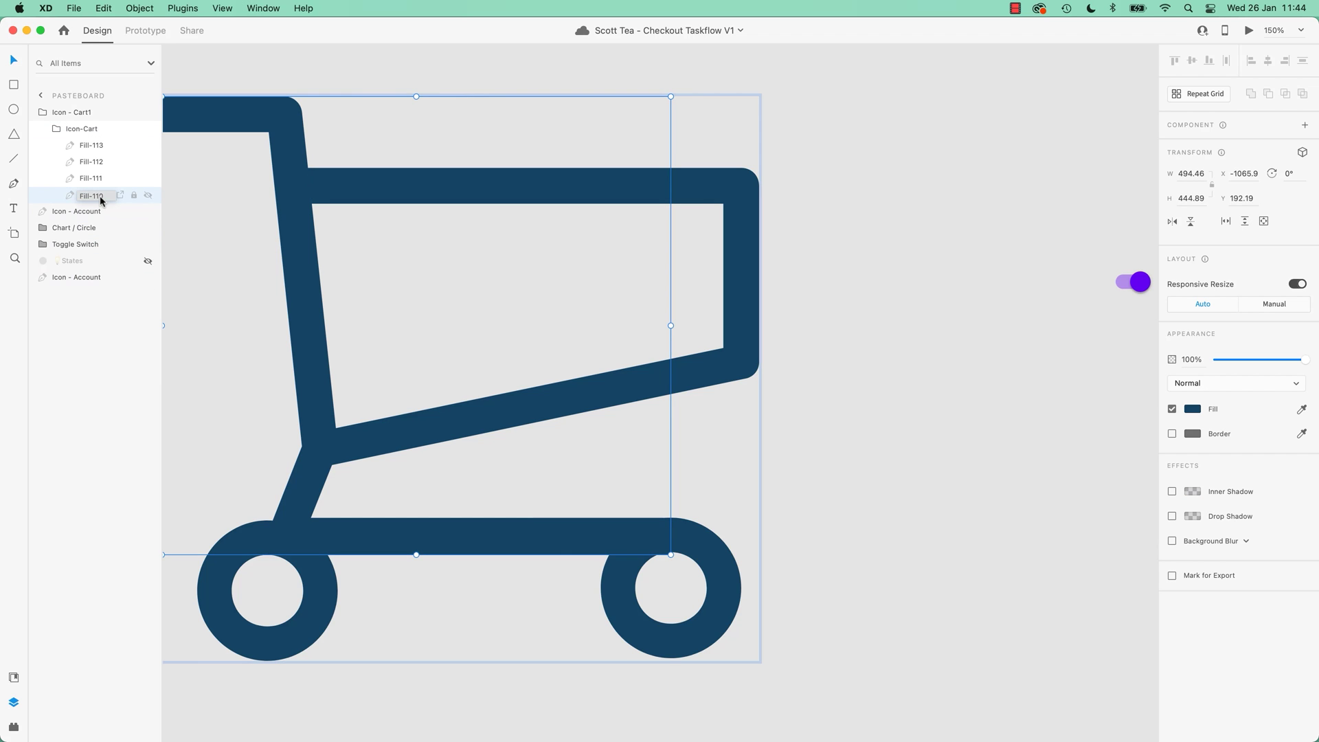
Edit the cart frame's path, moving the base bar's lower end point inside the right wheel to X -577.76, Y 618.15
click(582, 538)
double_click(570, 534)
drag(331, 464, 450, 488)
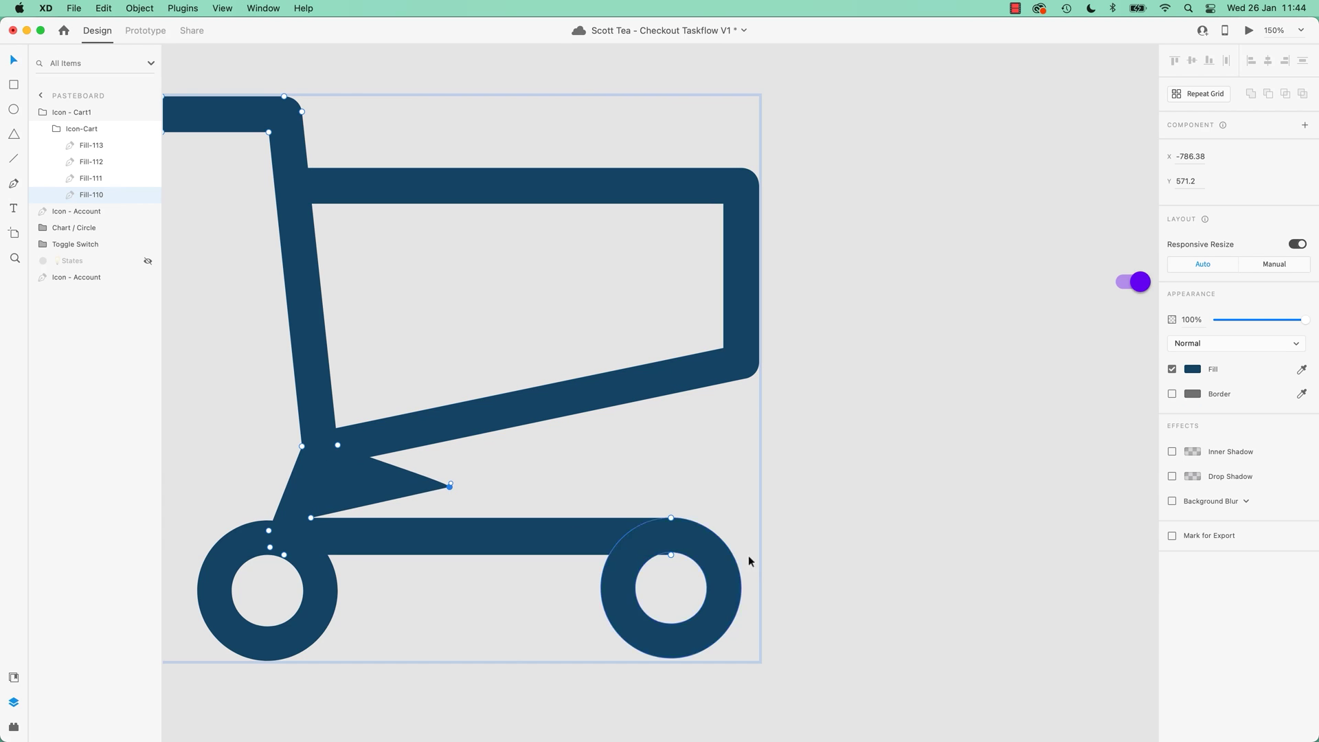
key(super+z)
mouse_move(672, 554)
mouse_down()
mouse_move(658, 553)
mouse_move(672, 542)
mouse_move(663, 534)
mouse_up()
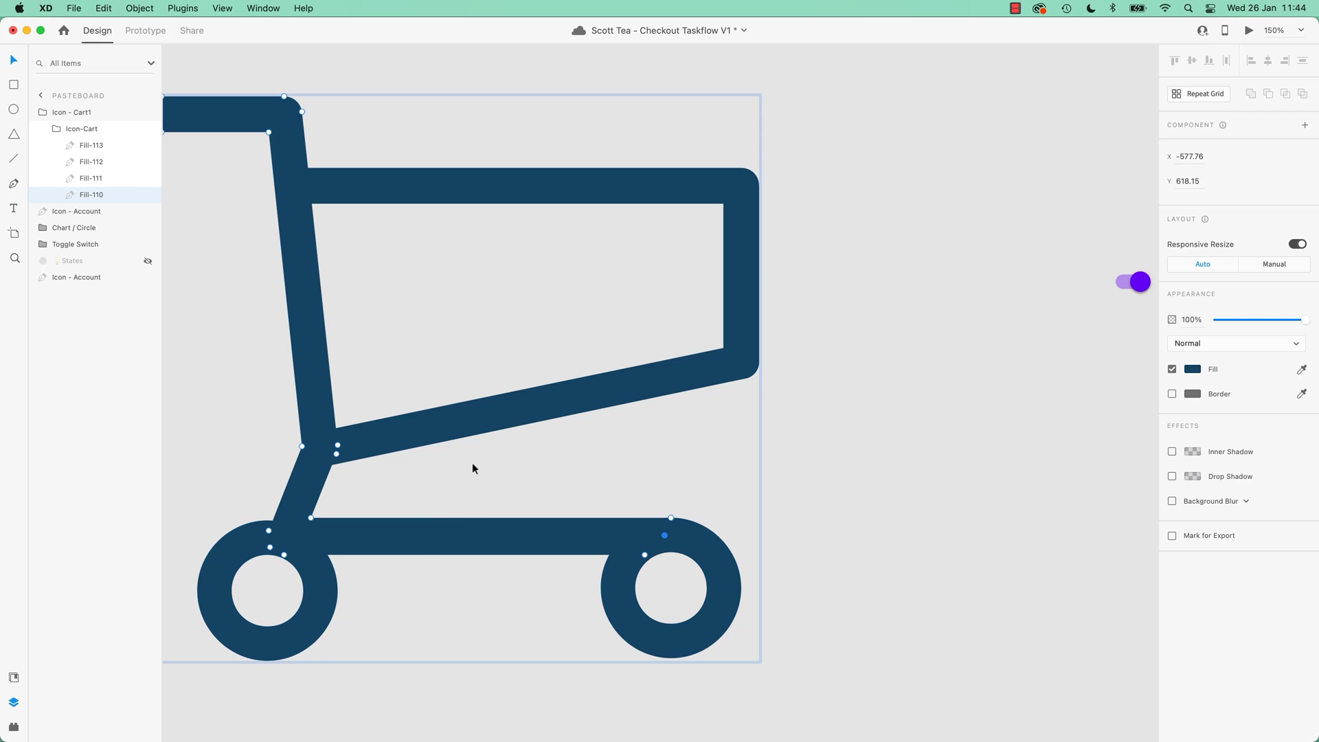
Lower the cart's handle by moving its corner points down together, so the icon's upper edge sits at about Y 222
scroll(739, 463, left, 5)
scroll(739, 463, up, 3)
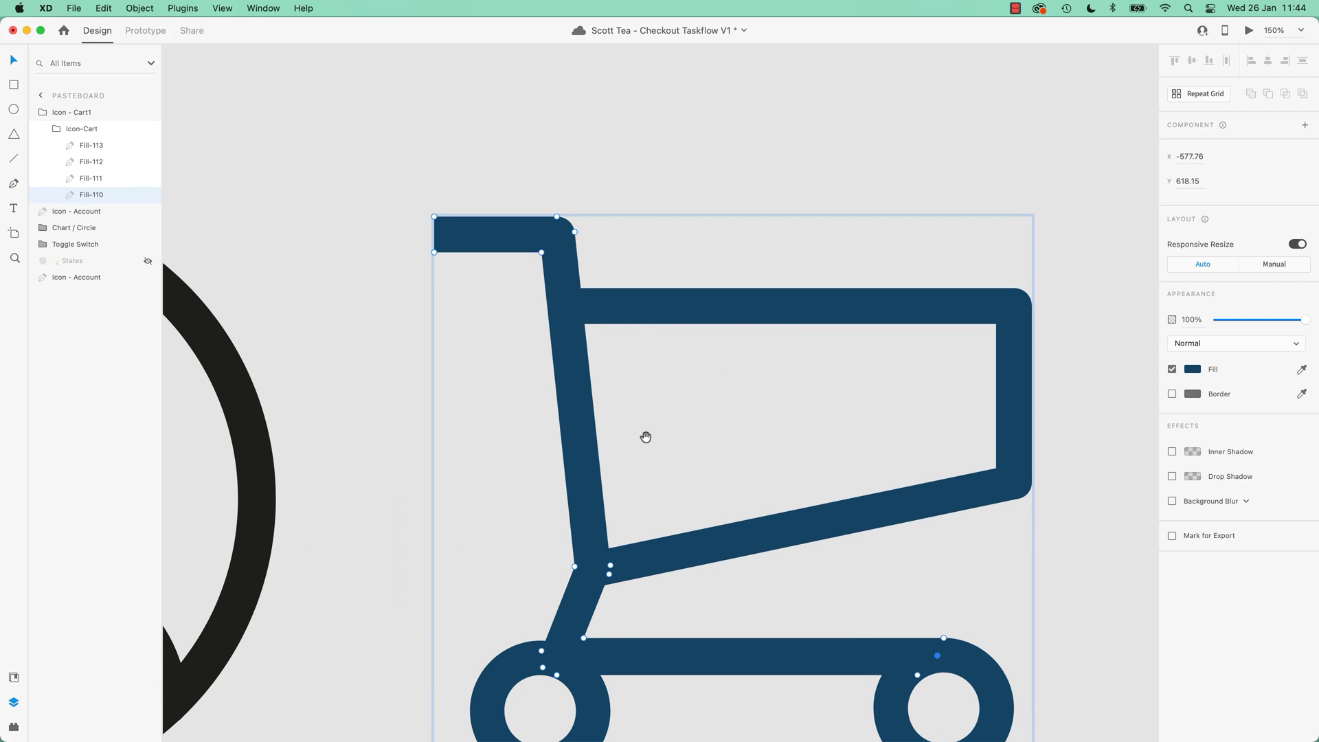
click(435, 251)
shift+click(434, 216)
shift+click(542, 252)
drag(576, 233, 573, 264)
click(393, 343)
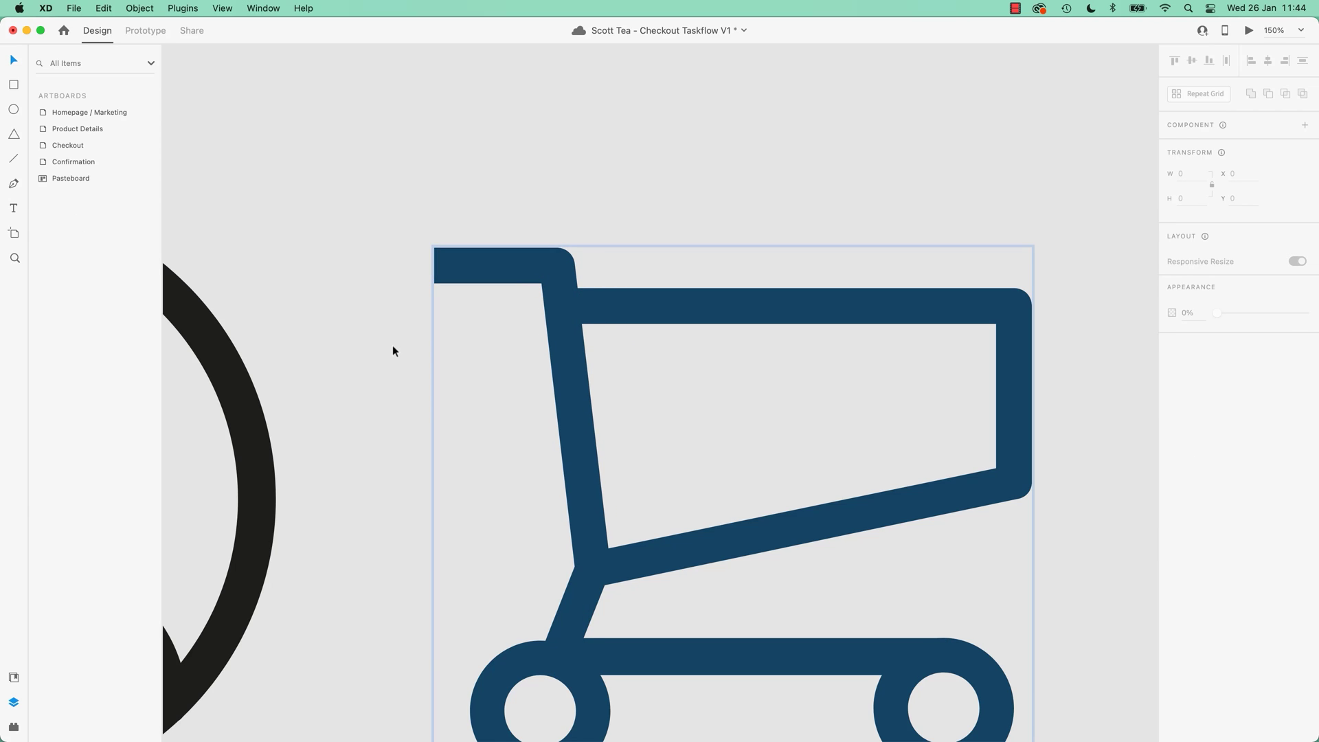
click(392, 344)
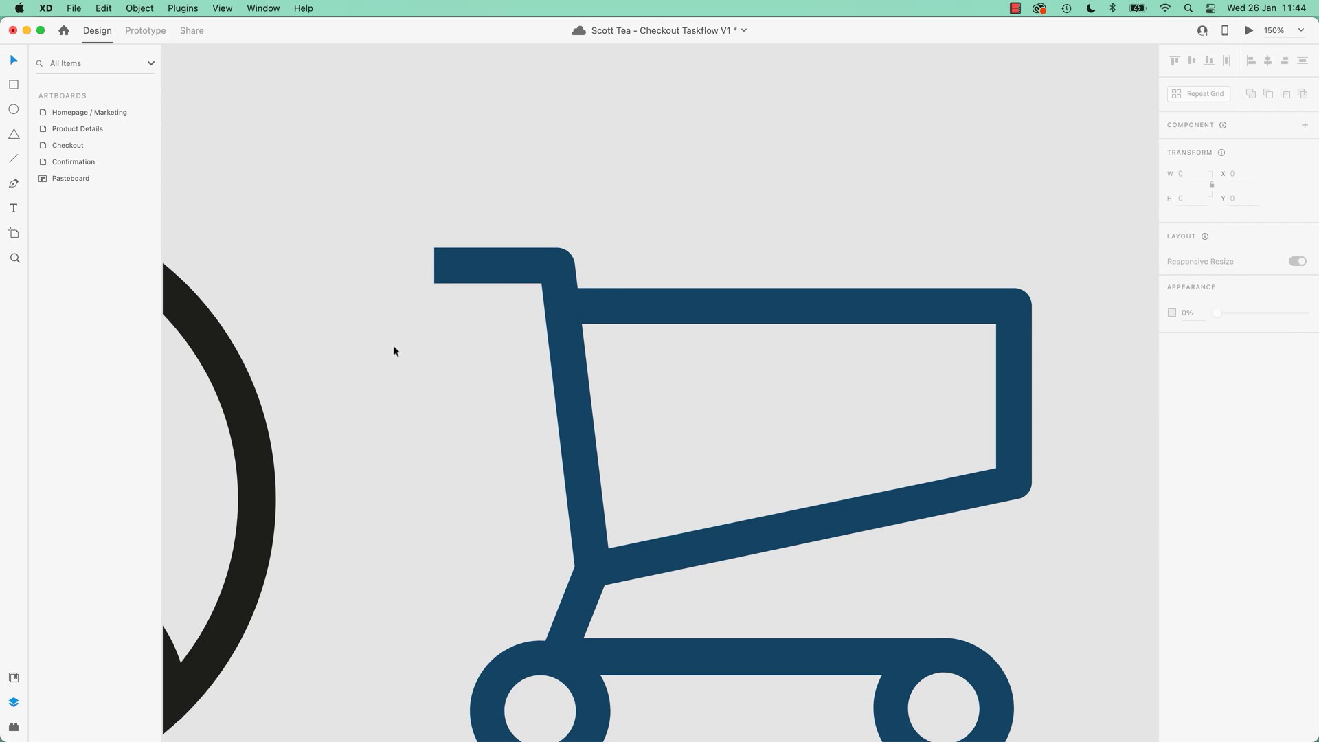
Match the cart icon's fill to the account icon's near-black colour by sampling it
key(super+minus)
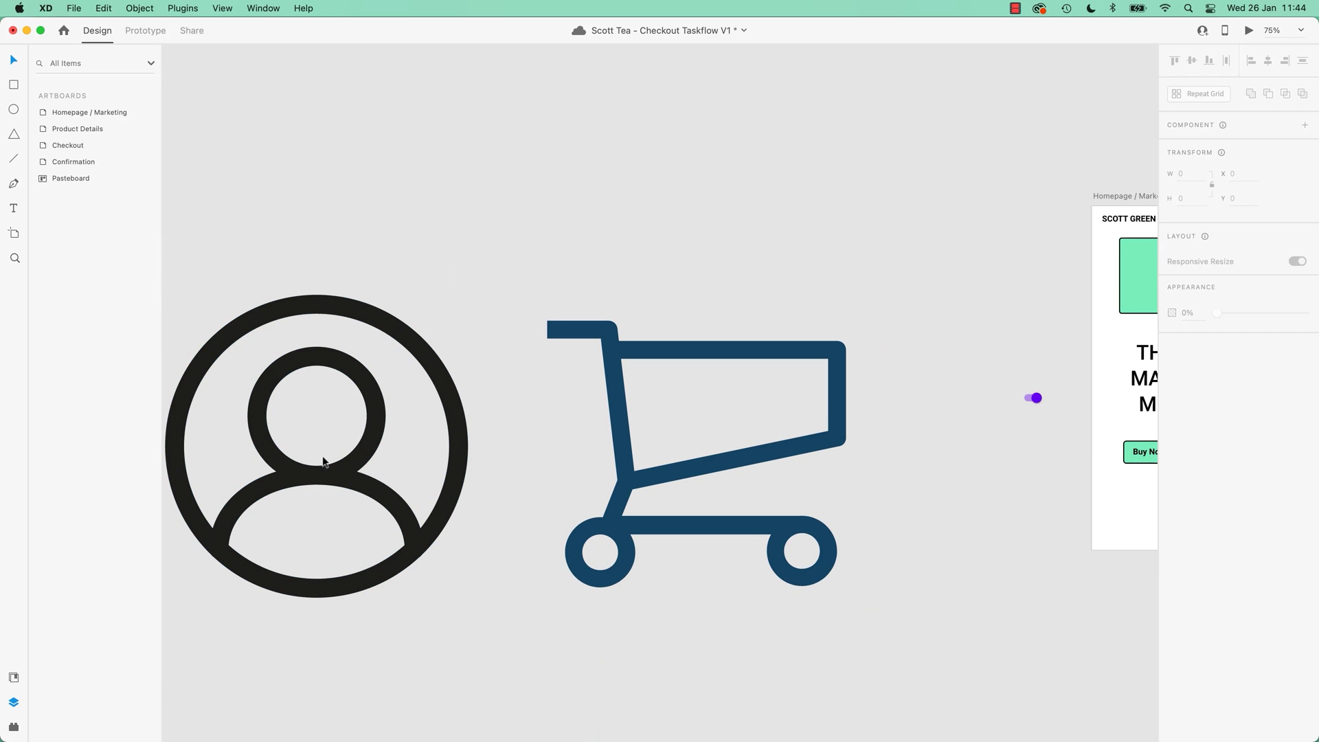
drag(495, 500, 547, 492)
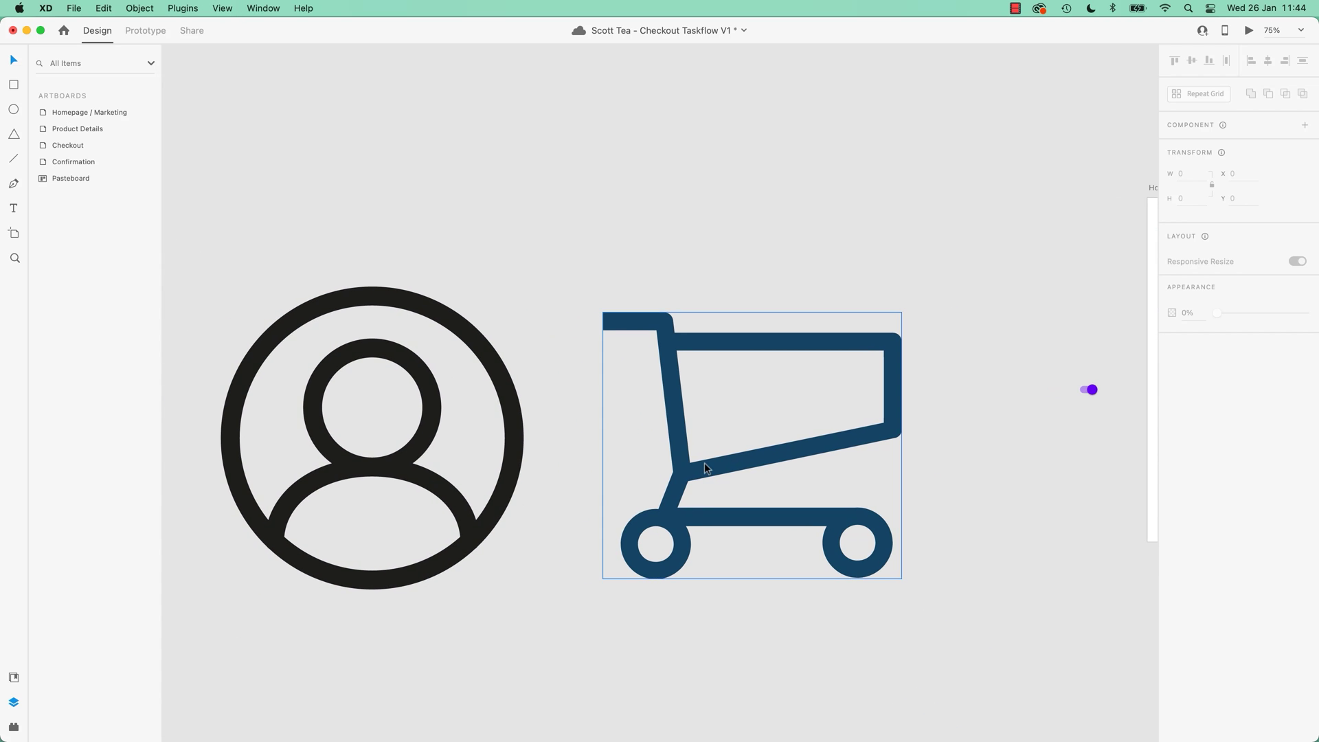
click(516, 436)
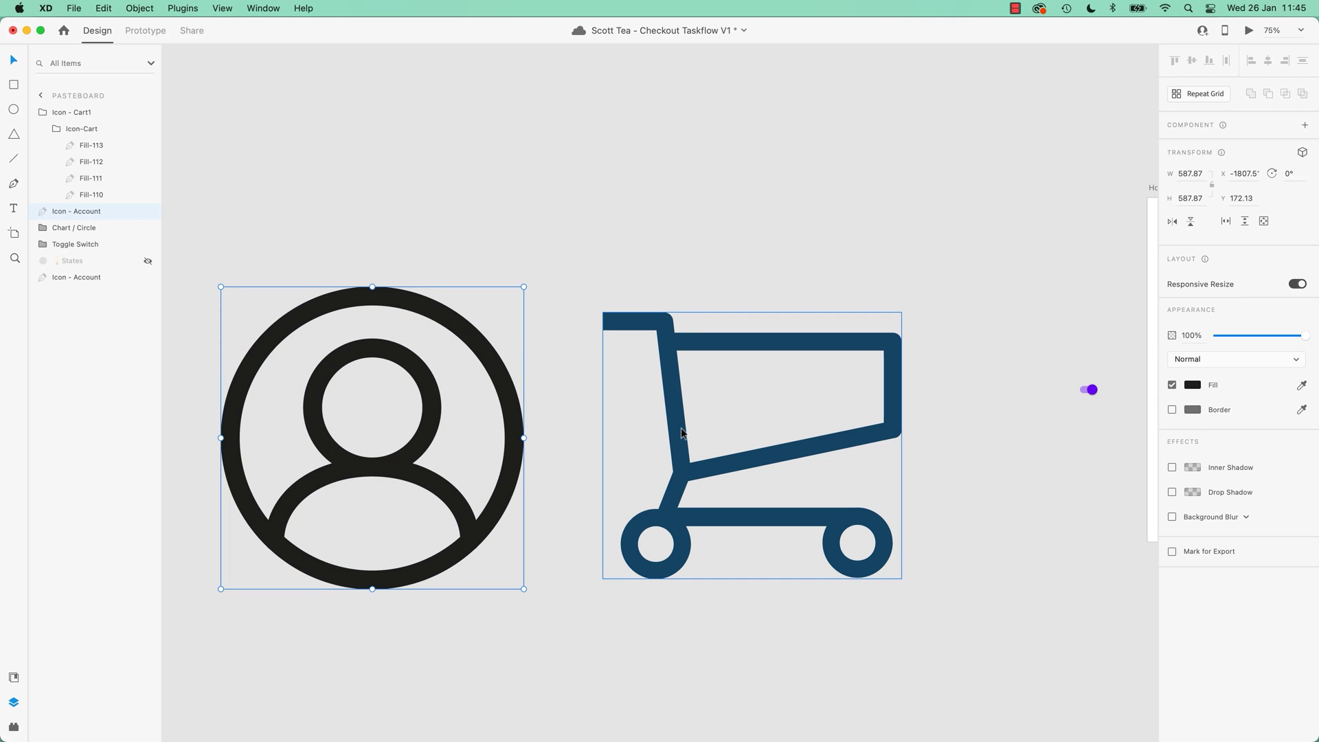
click(559, 383)
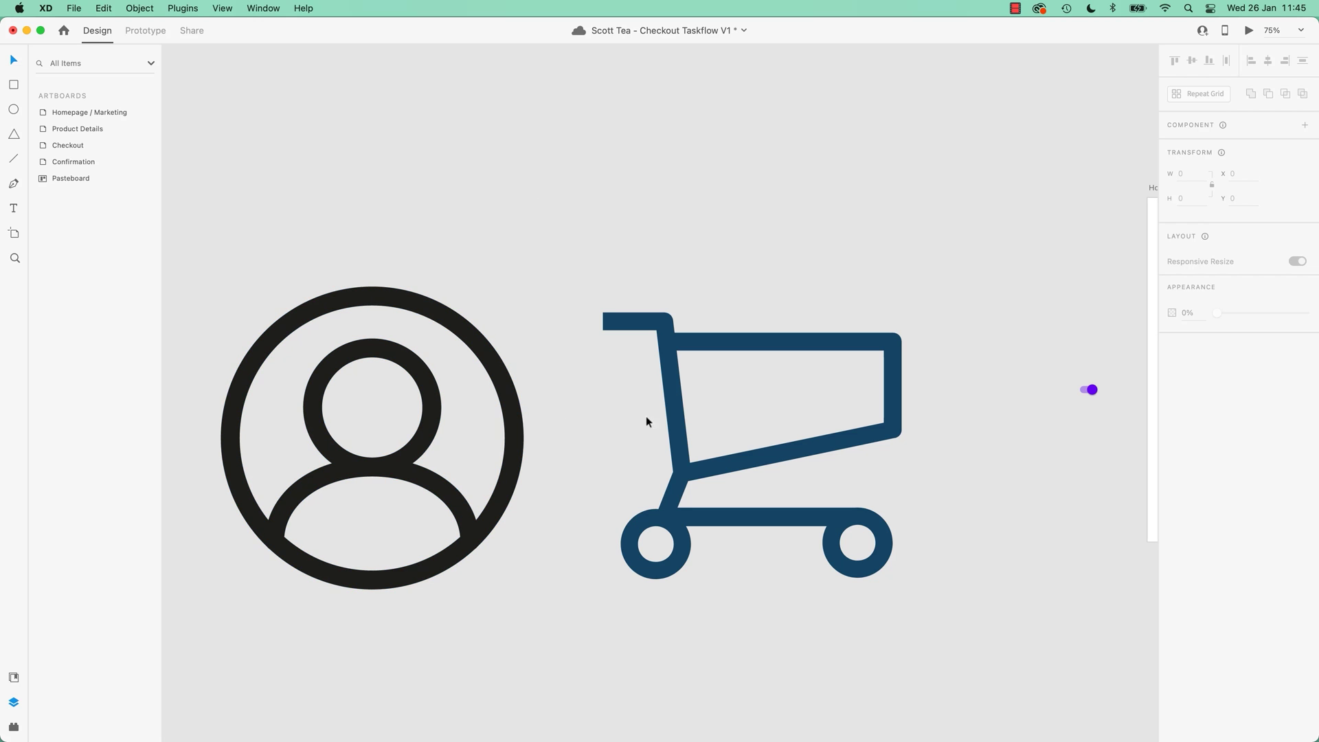
click(674, 423)
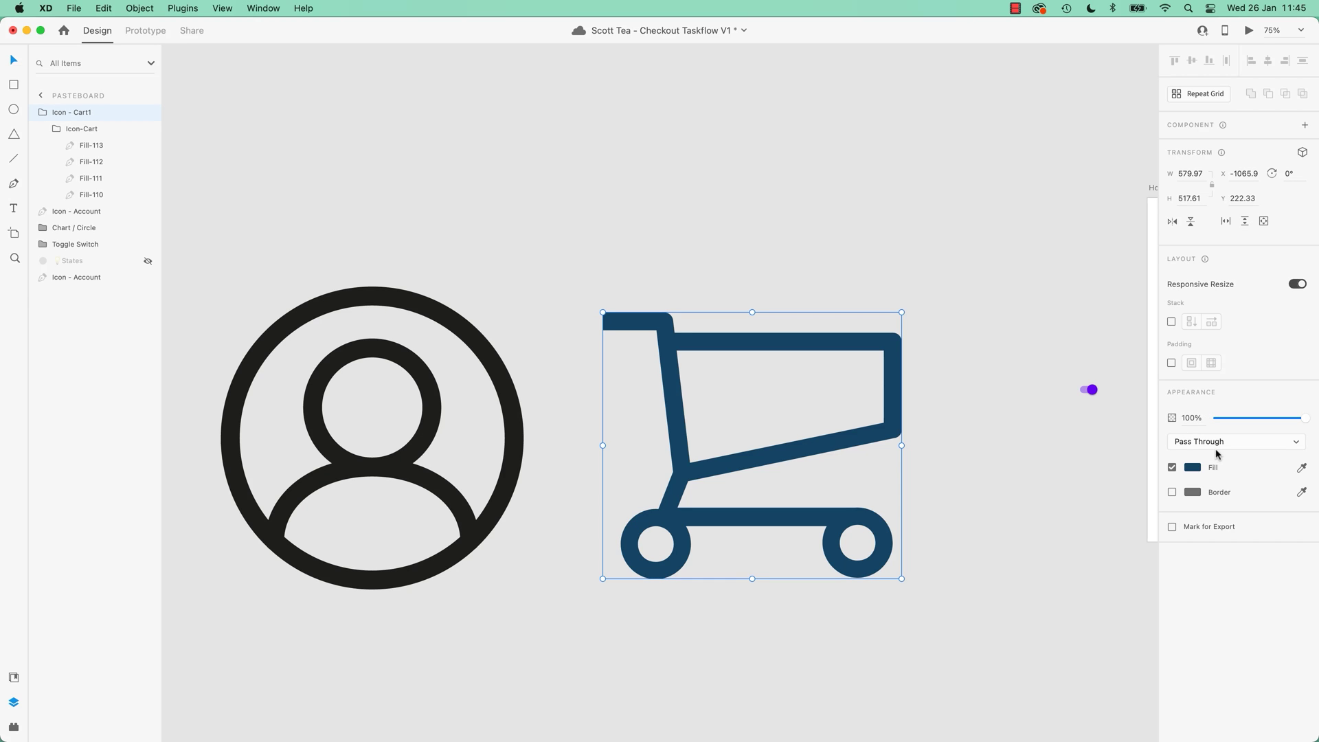
click(1302, 468)
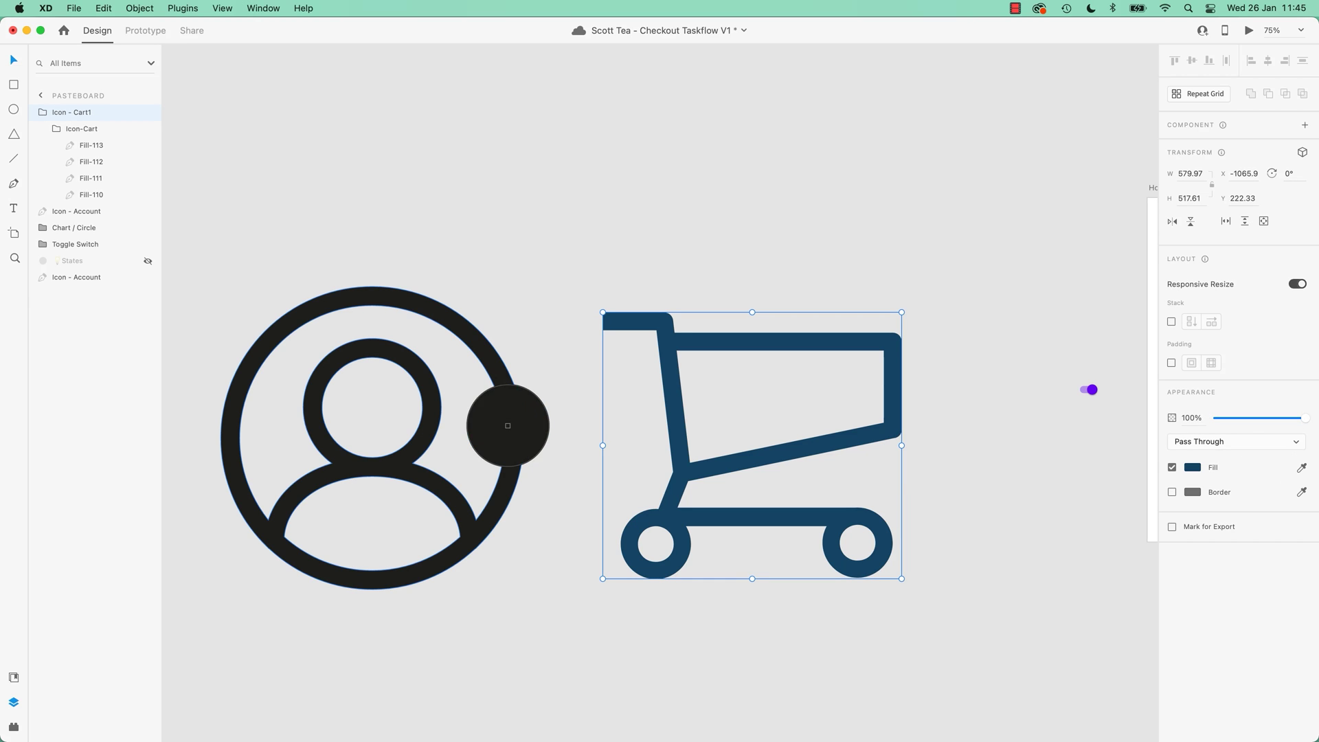
click(509, 427)
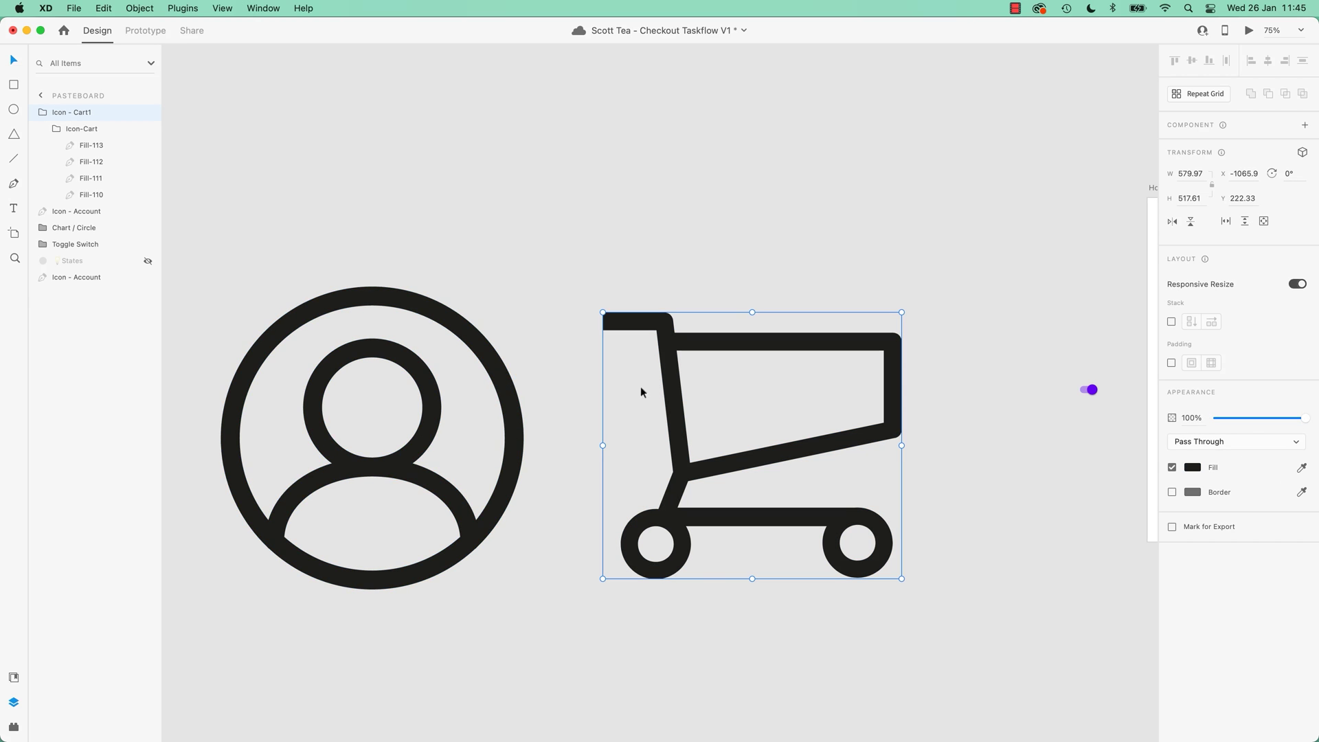
Try to move the cart frame's junction point below the basket to X -884.57, Y 553.27
click(521, 388)
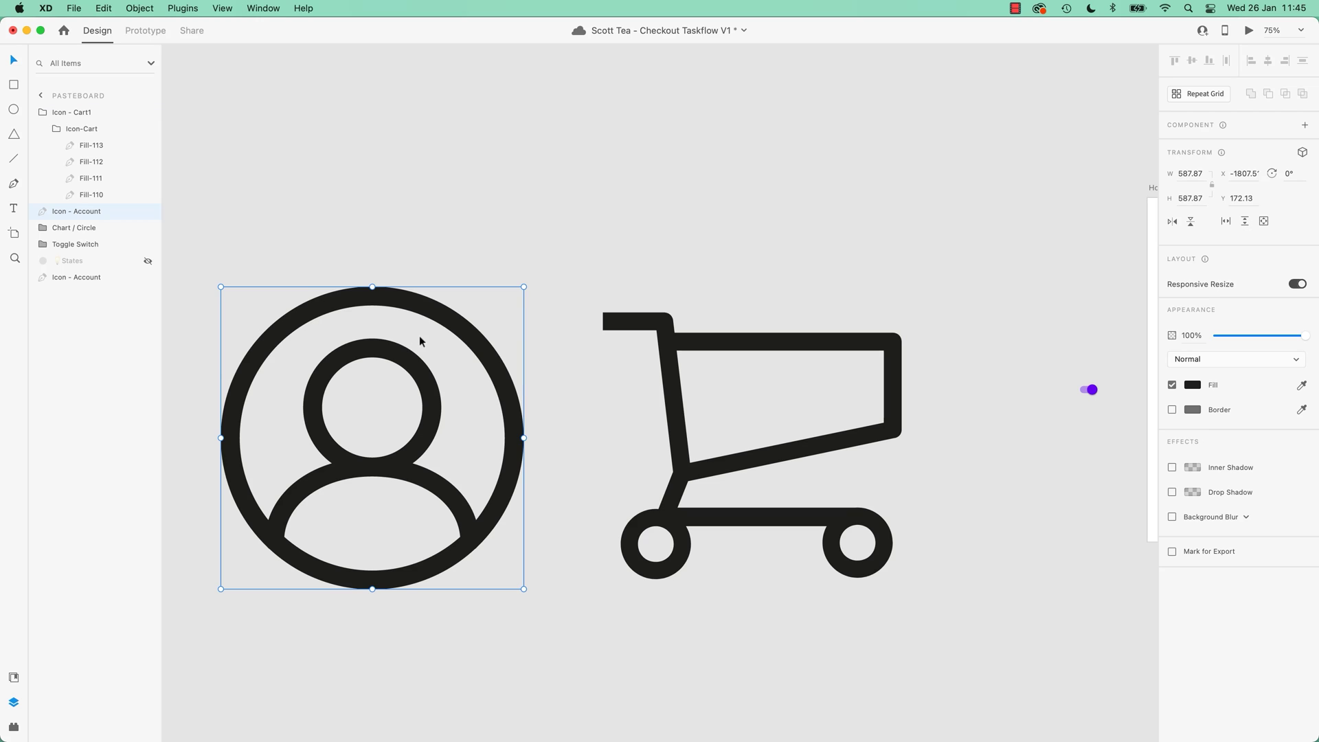
click(673, 416)
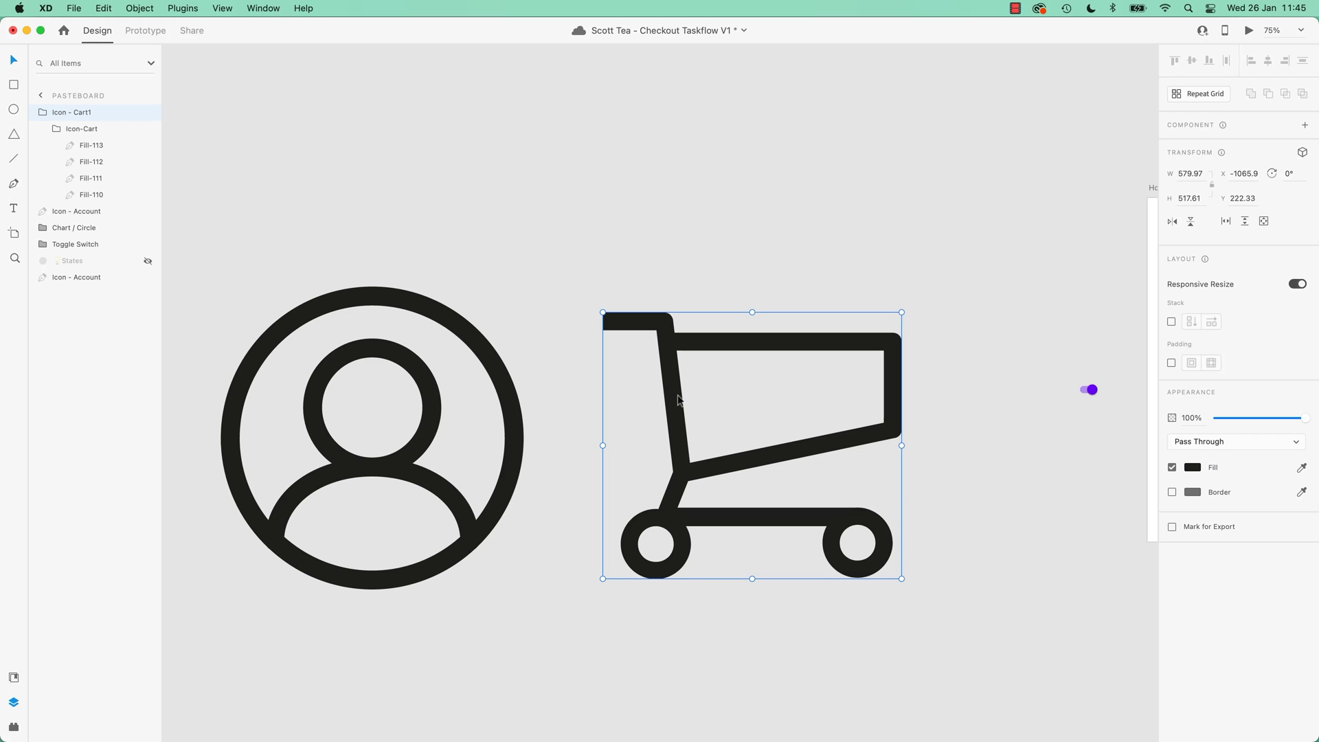
double_click(678, 384)
click(678, 386)
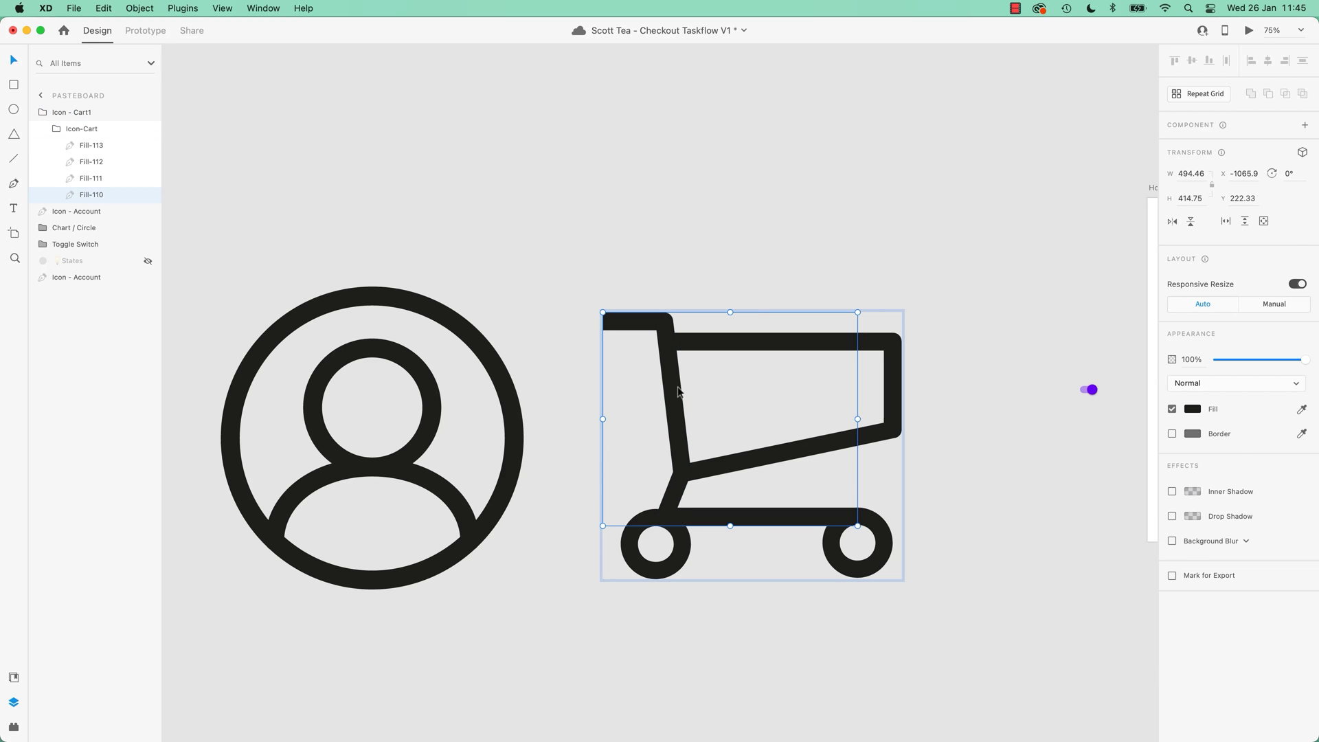
double_click(682, 402)
click(691, 474)
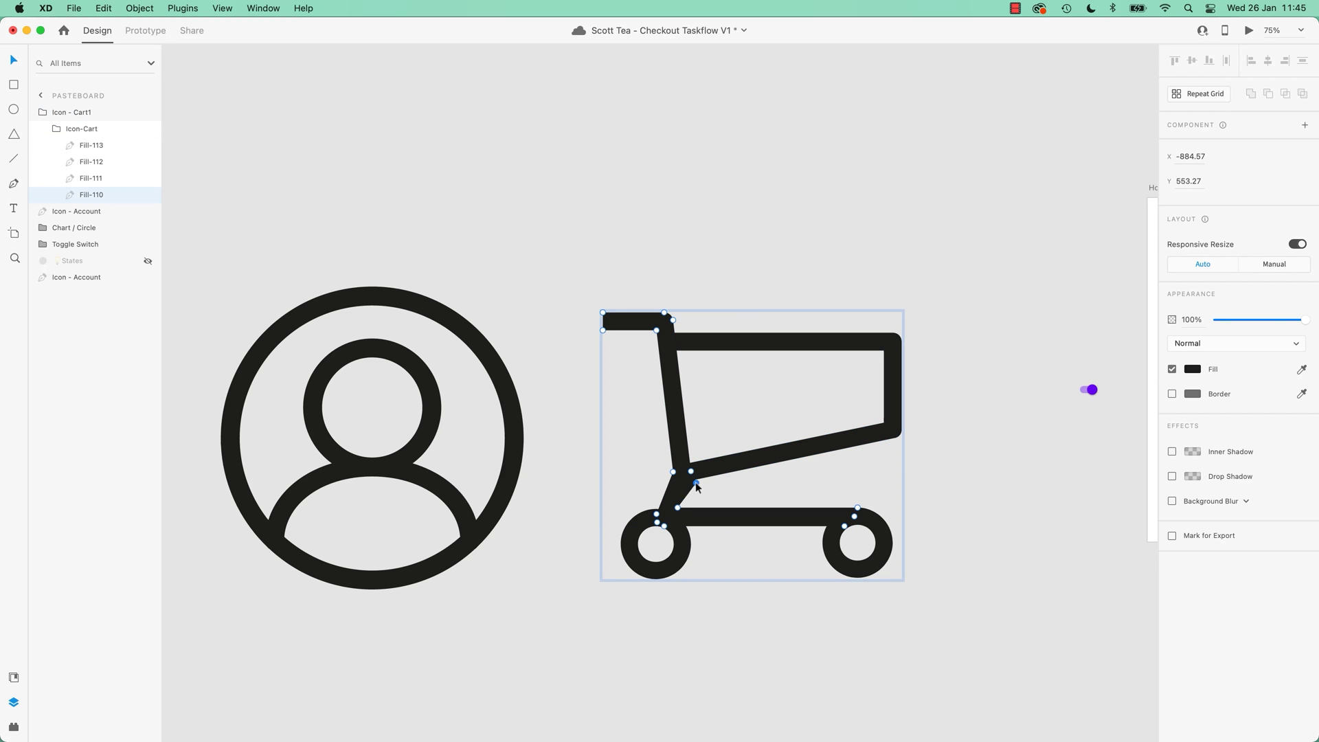
click(577, 420)
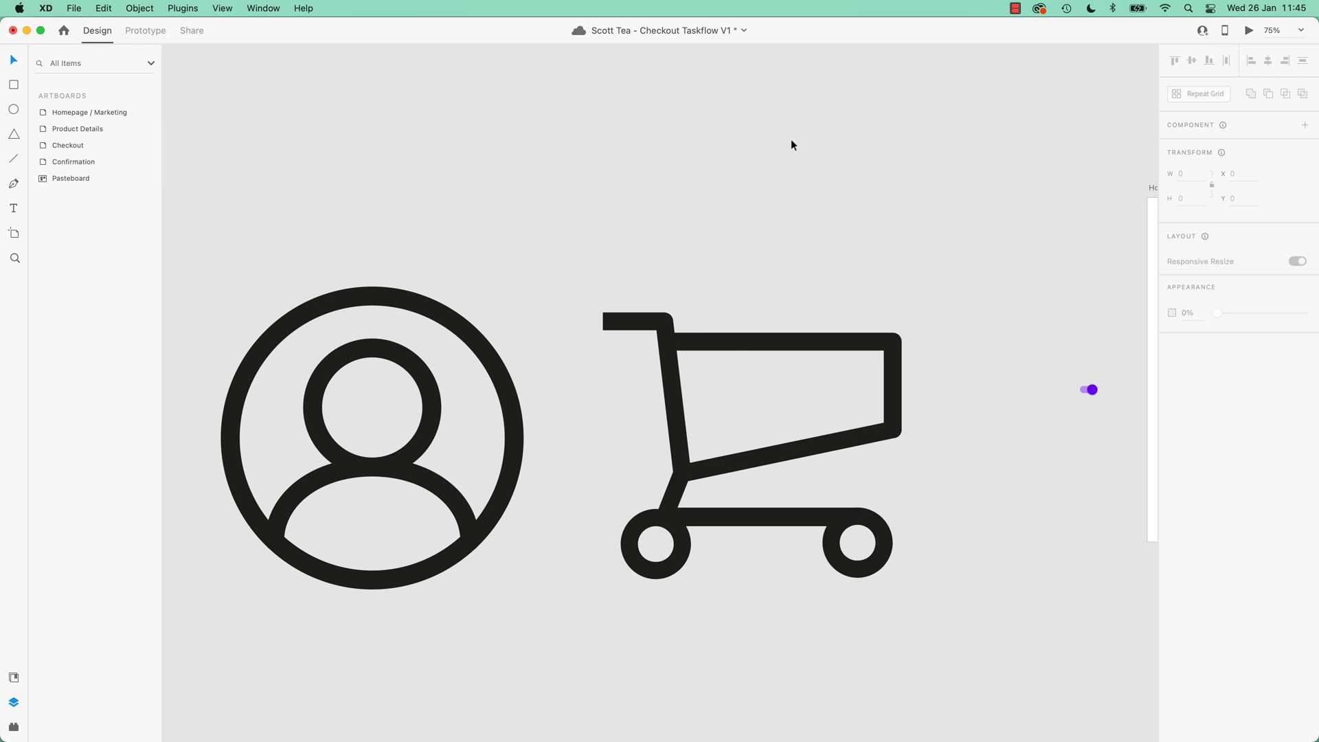
Add a border of size 5 to the cart icon and sample the icon's near-black colour for it
click(682, 343)
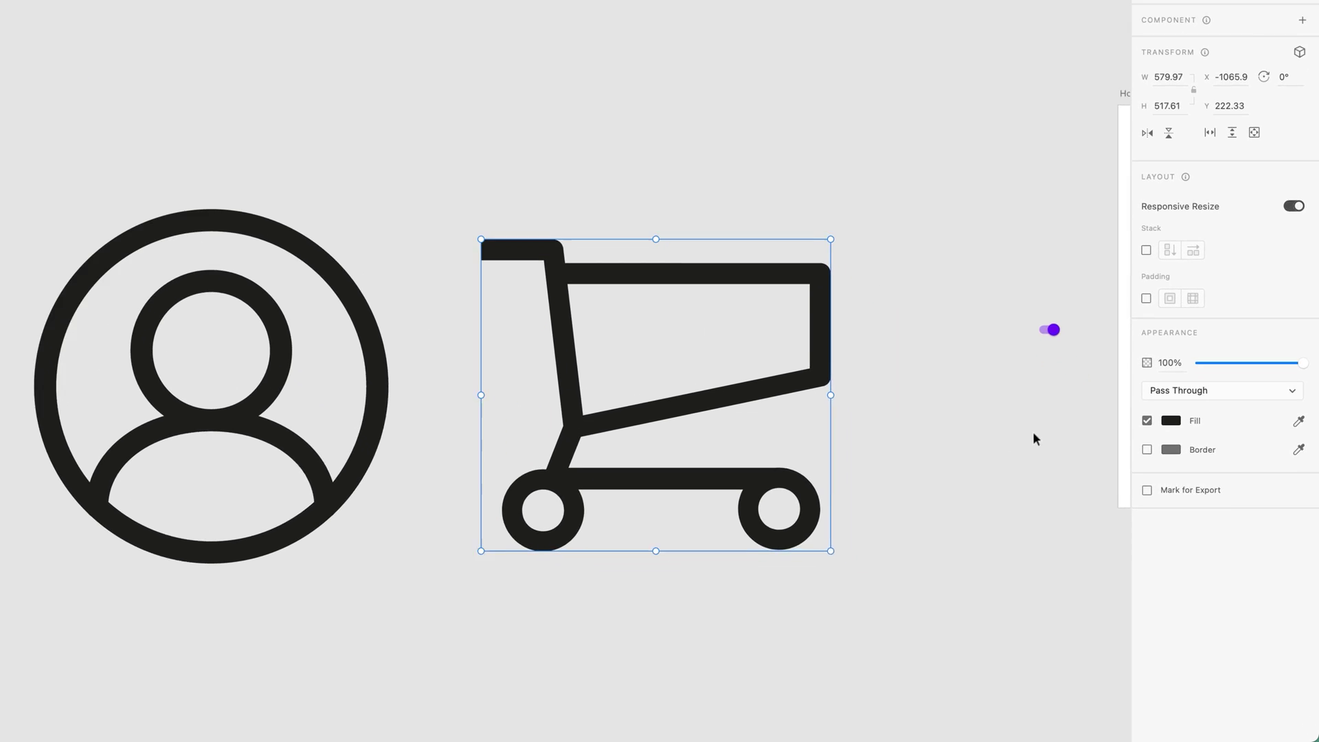
click(1147, 449)
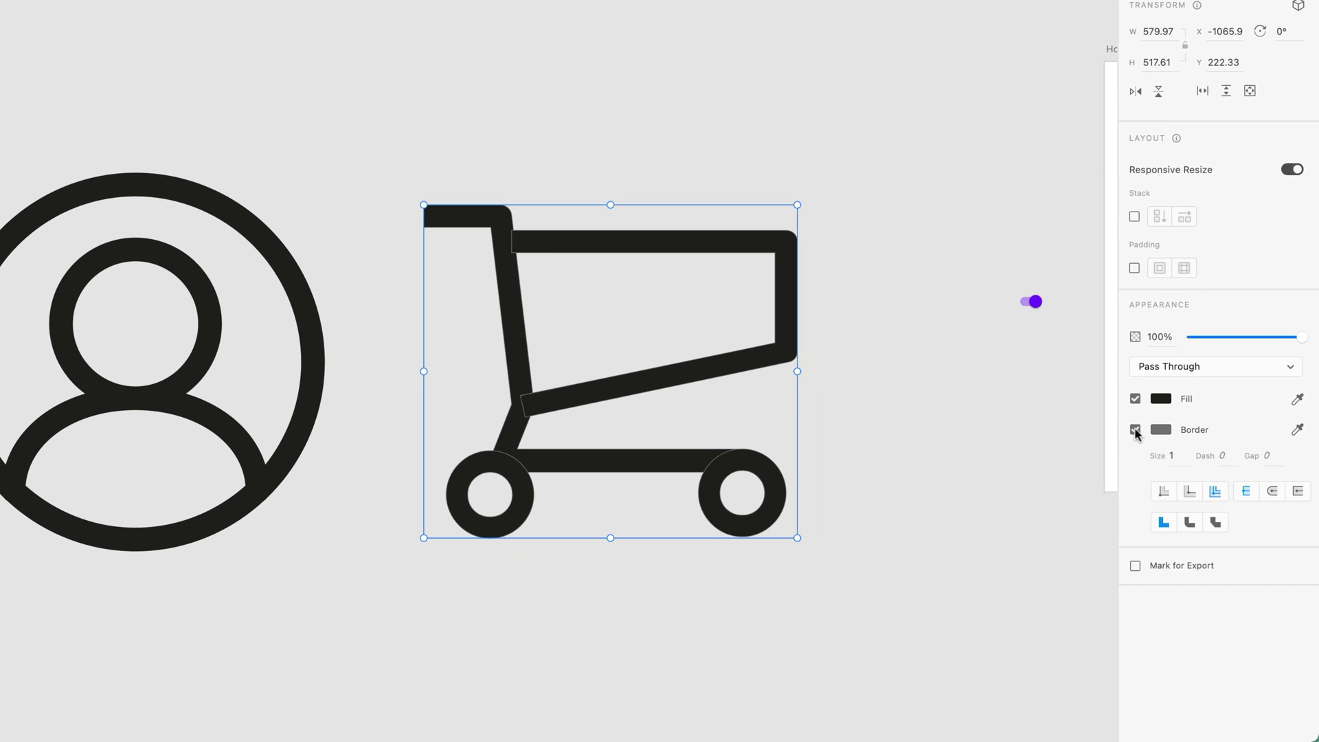
click(1180, 458)
text(5)
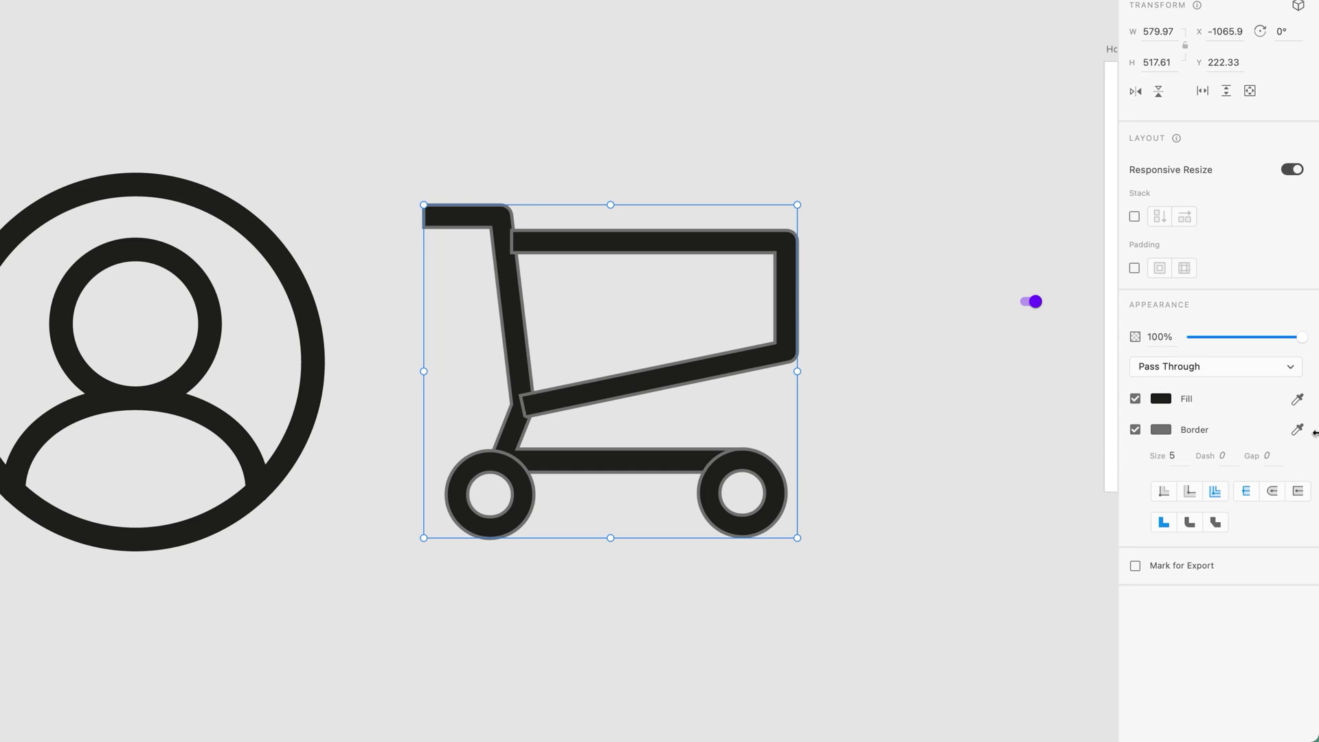
click(1297, 431)
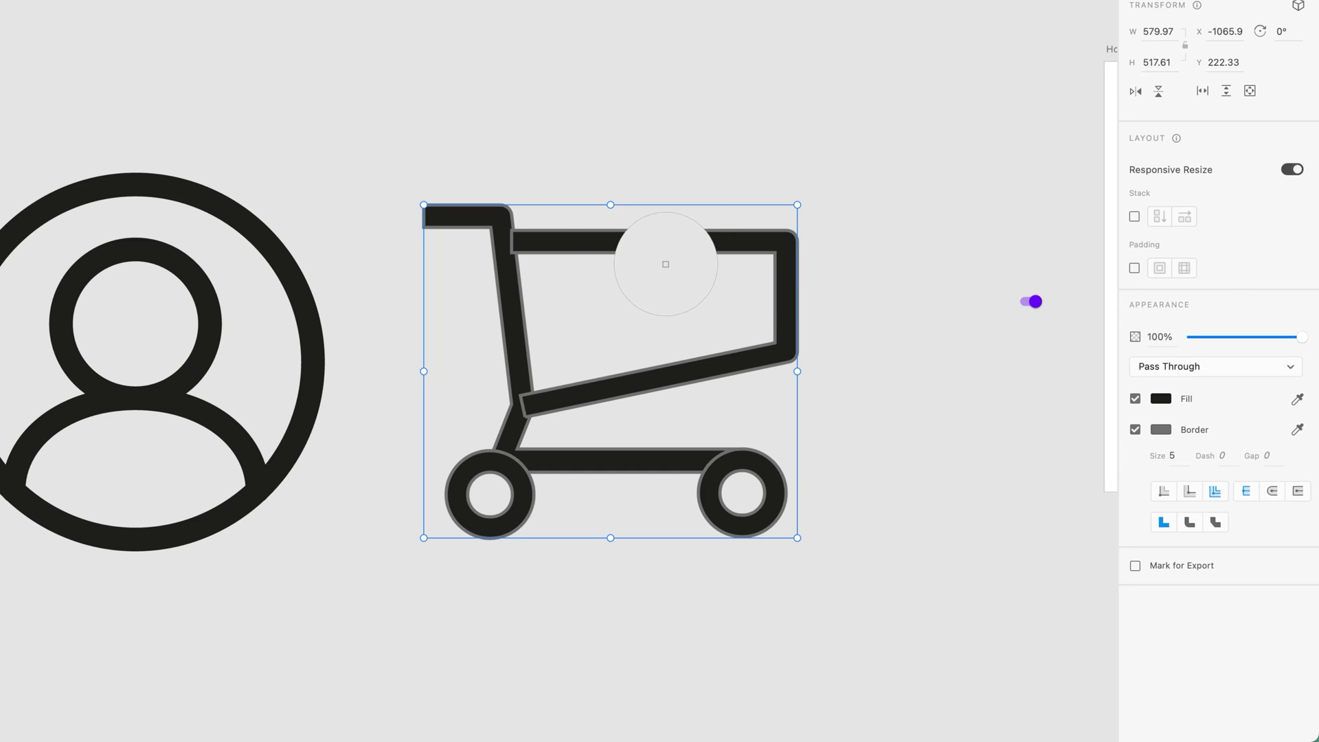
click(618, 242)
click(577, 389)
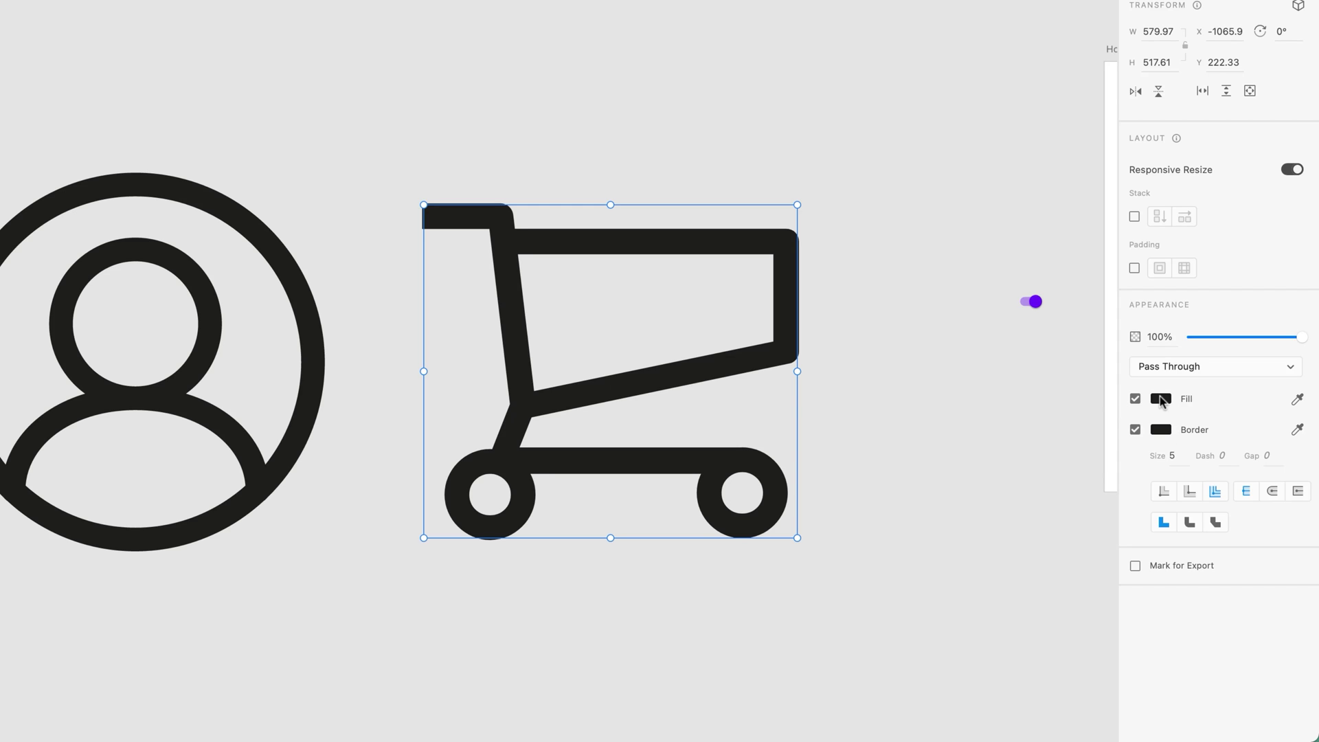
Thicken the cart icon's border to size 11
click(1176, 457)
key(Up)
key(Up)
key(Up)
key(Up)
key(Up)
key(Up)
key(Up)
key(Up)
key(Up)
key(Up)
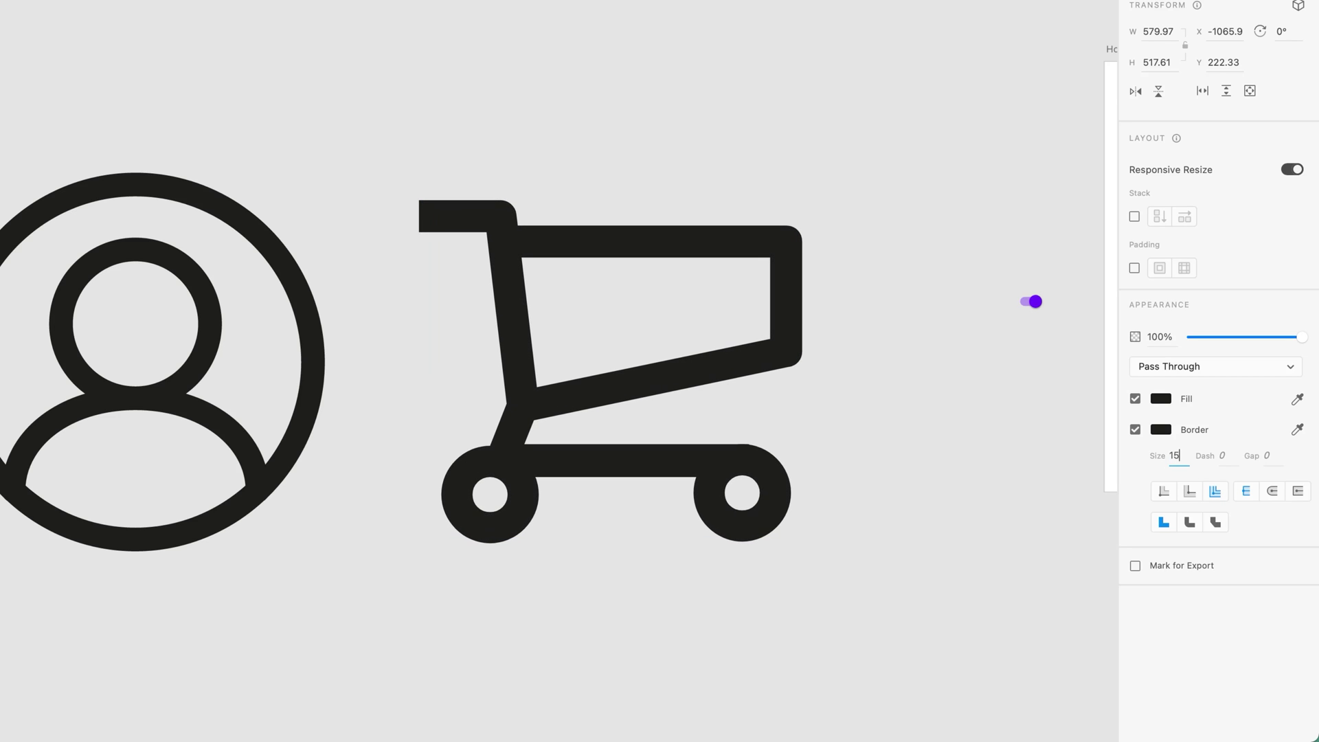
key(Up)
key(Up)
key(Up)
key(Down)
key(Down)
key(Down)
key(Down)
key(Down)
key(Down)
key(Down)
key(Down)
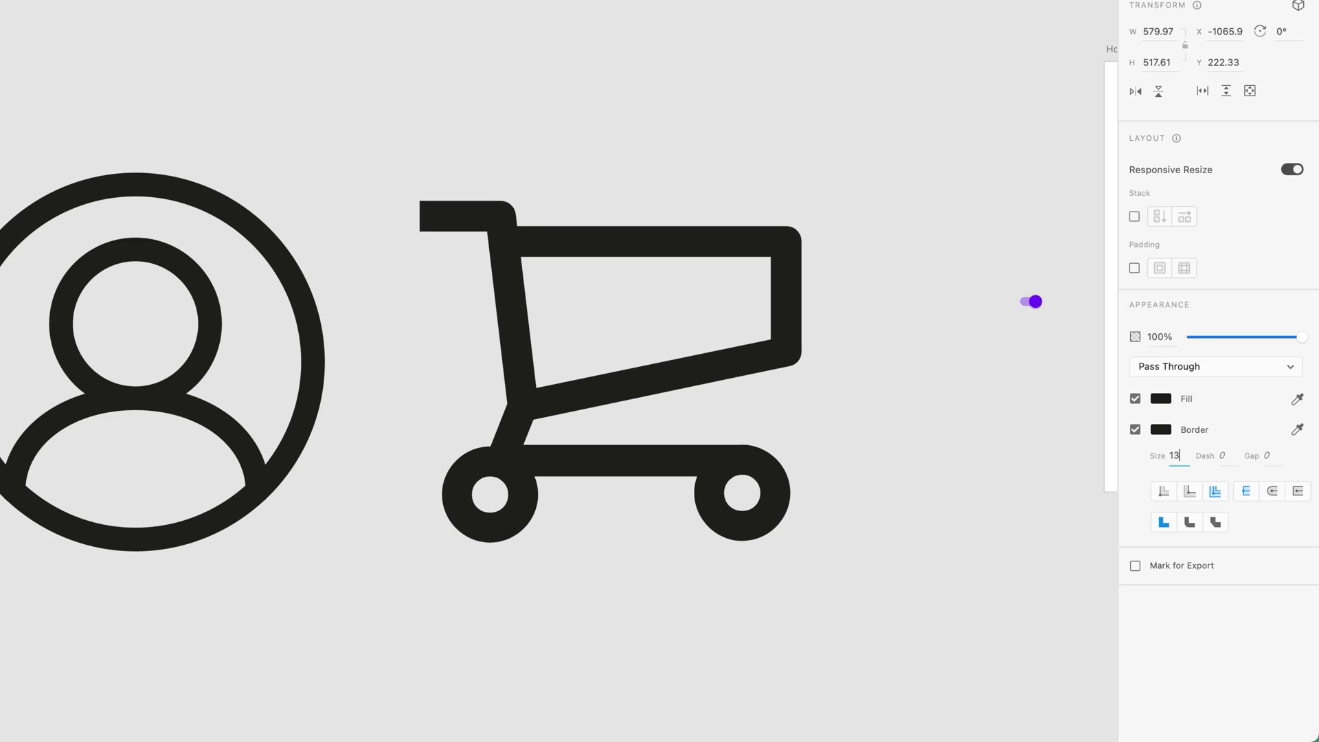
key(Up)
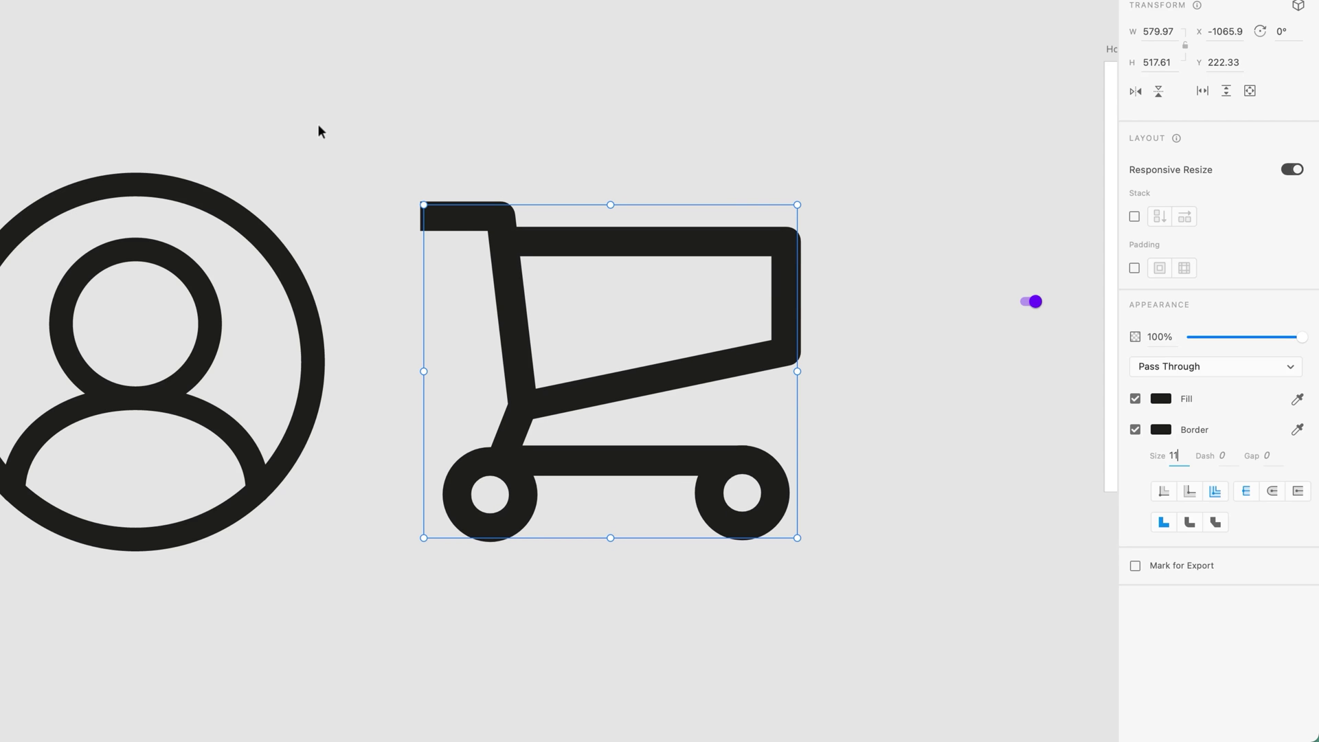
Turn on a border for the account icon
click(171, 379)
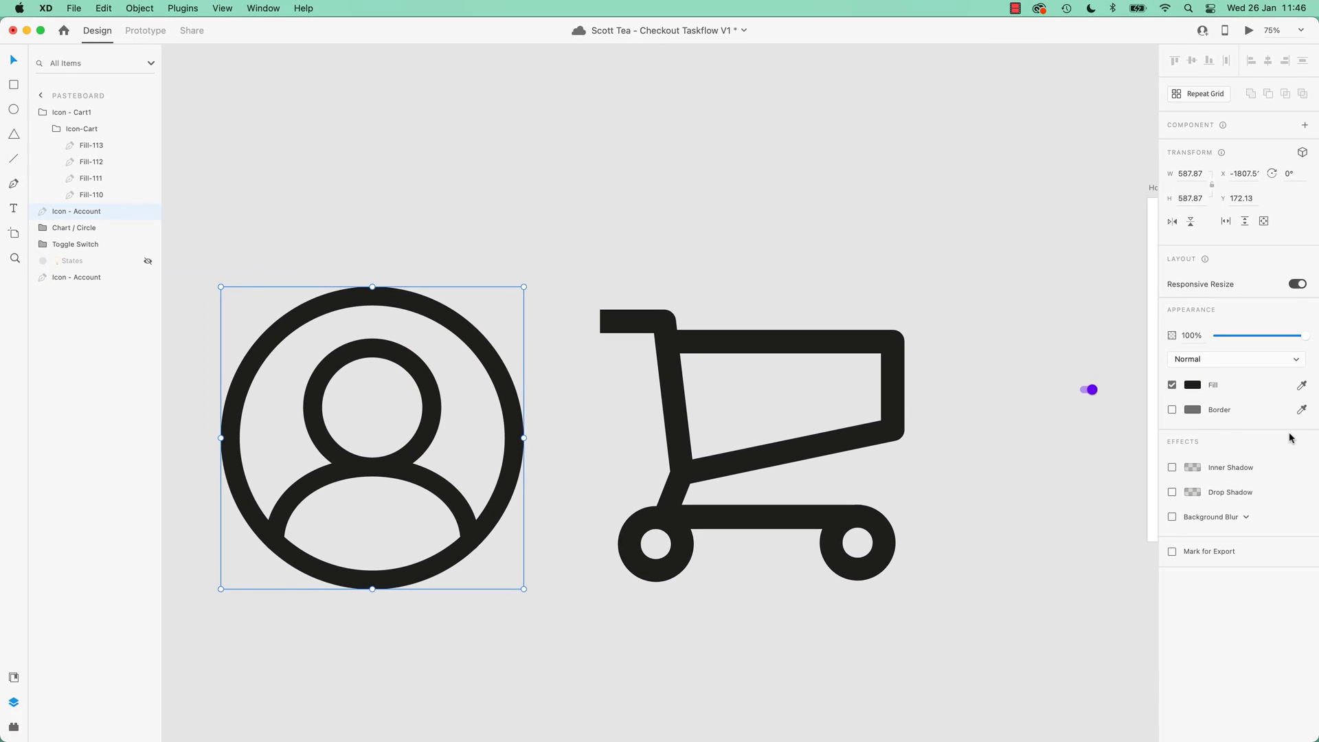
click(1173, 409)
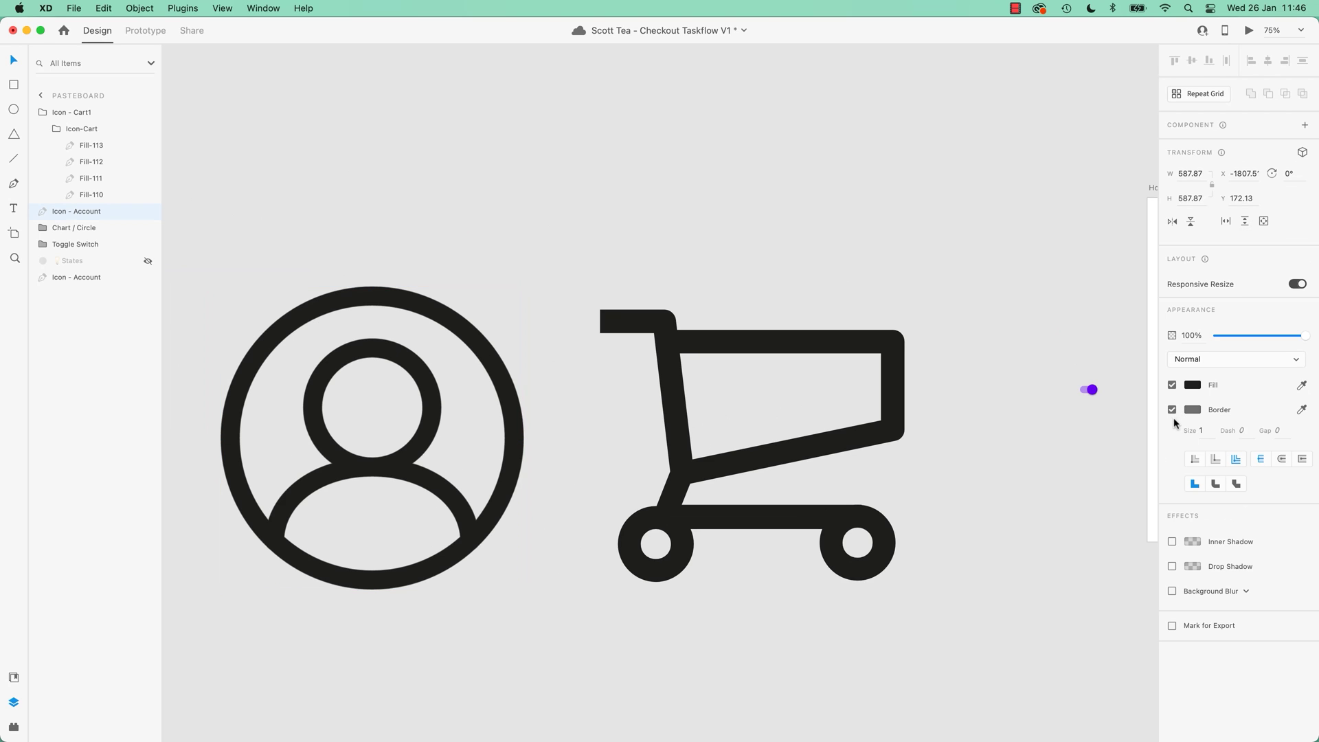
click(1202, 431)
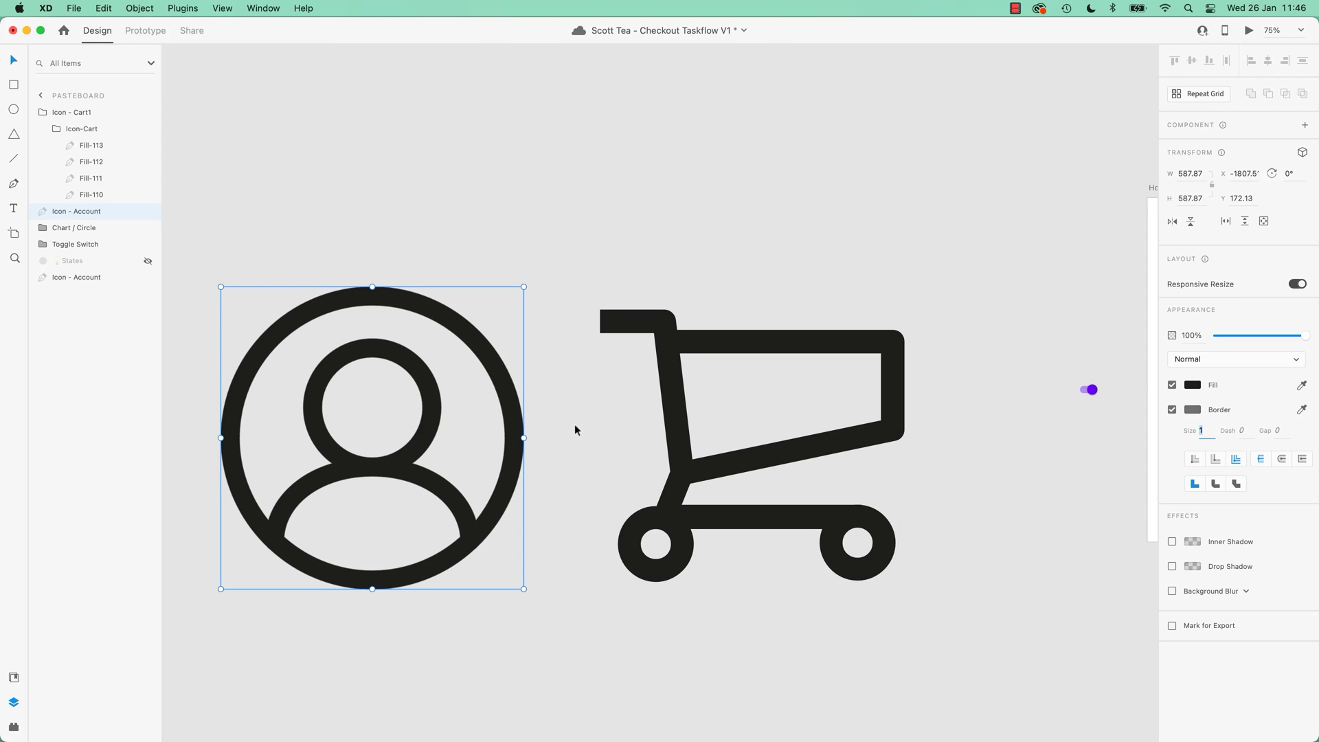
Copy the cart icon's appearance and paste it onto the account icon
click(684, 349)
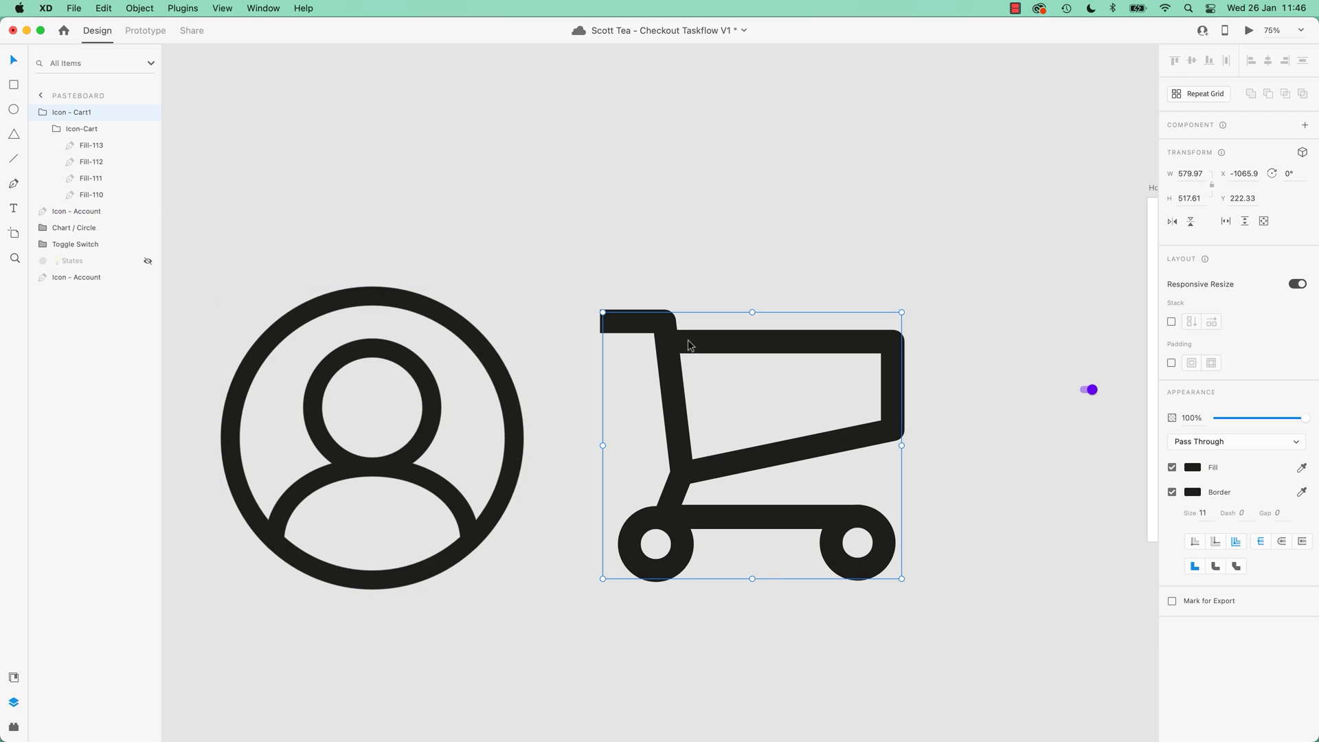
click(104, 8)
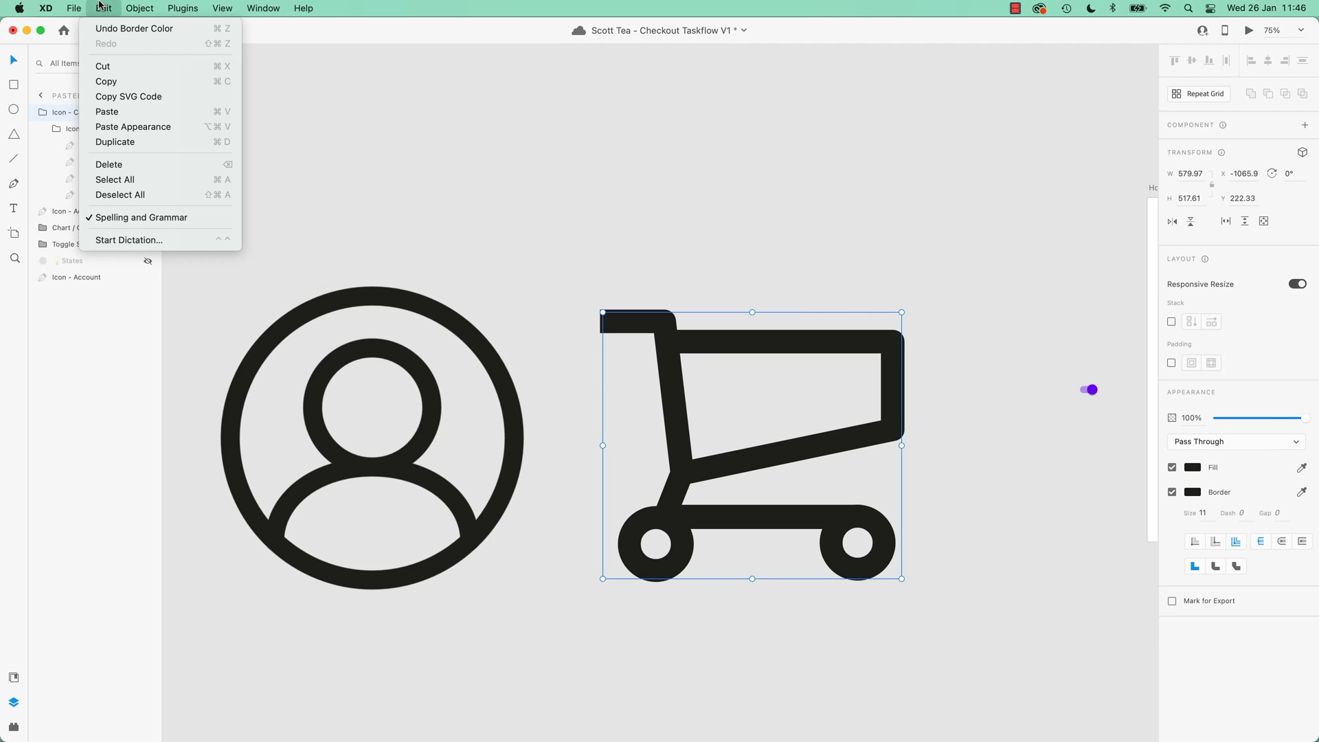
click(138, 89)
click(477, 329)
click(103, 8)
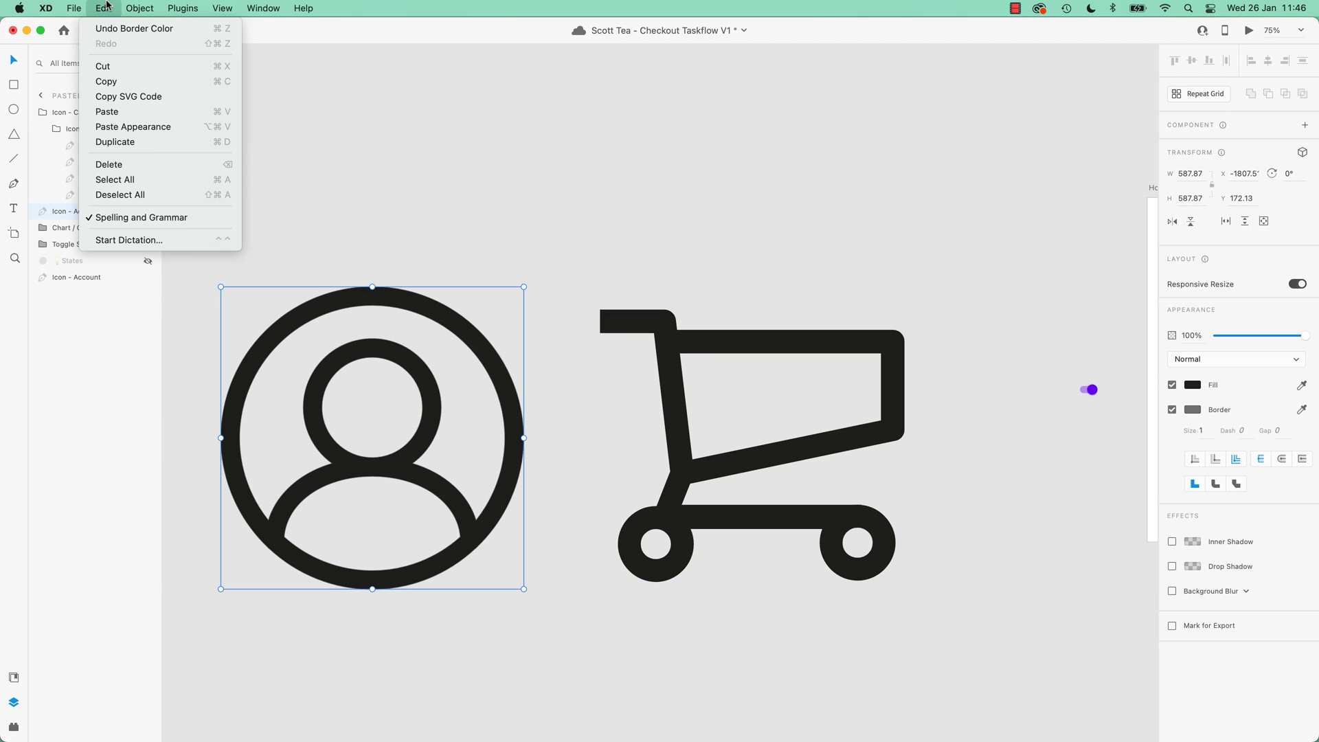
click(137, 126)
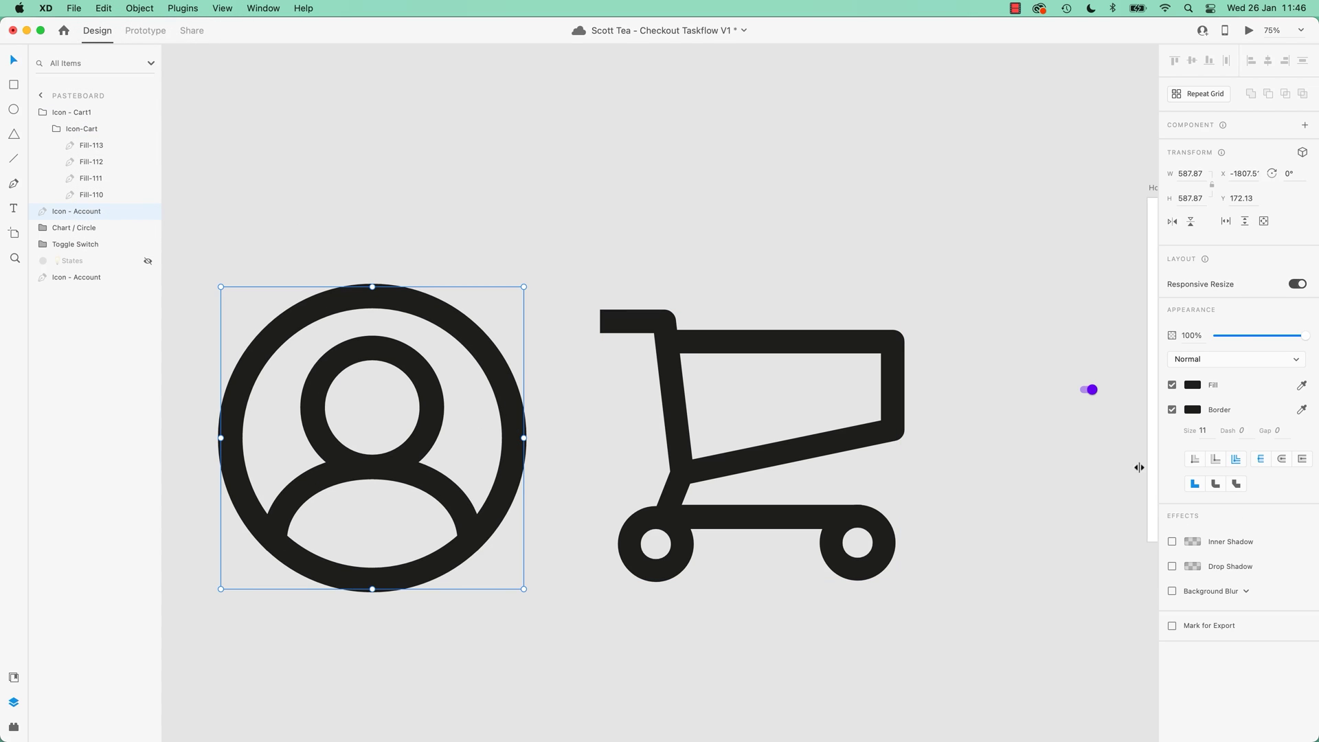
Set the account icon's border size to 10
click(1210, 437)
text(10)
key(Return)
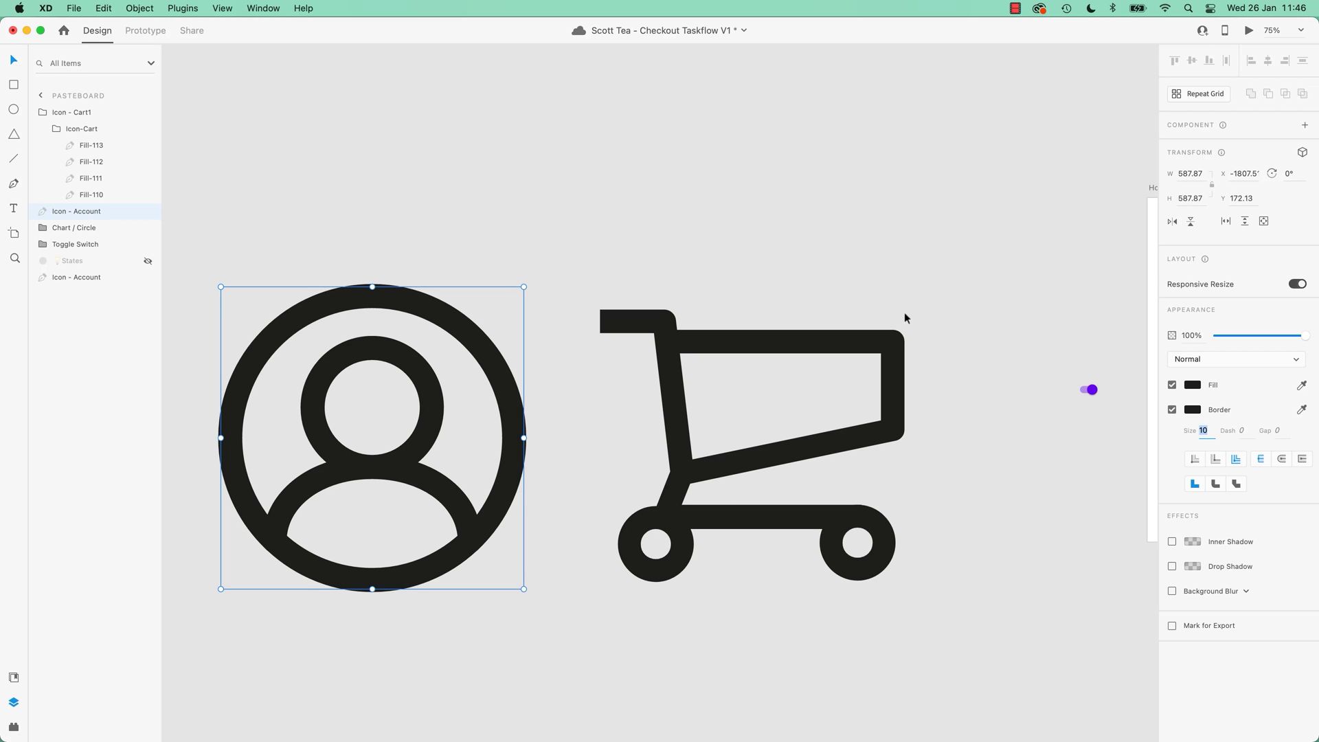
click(815, 223)
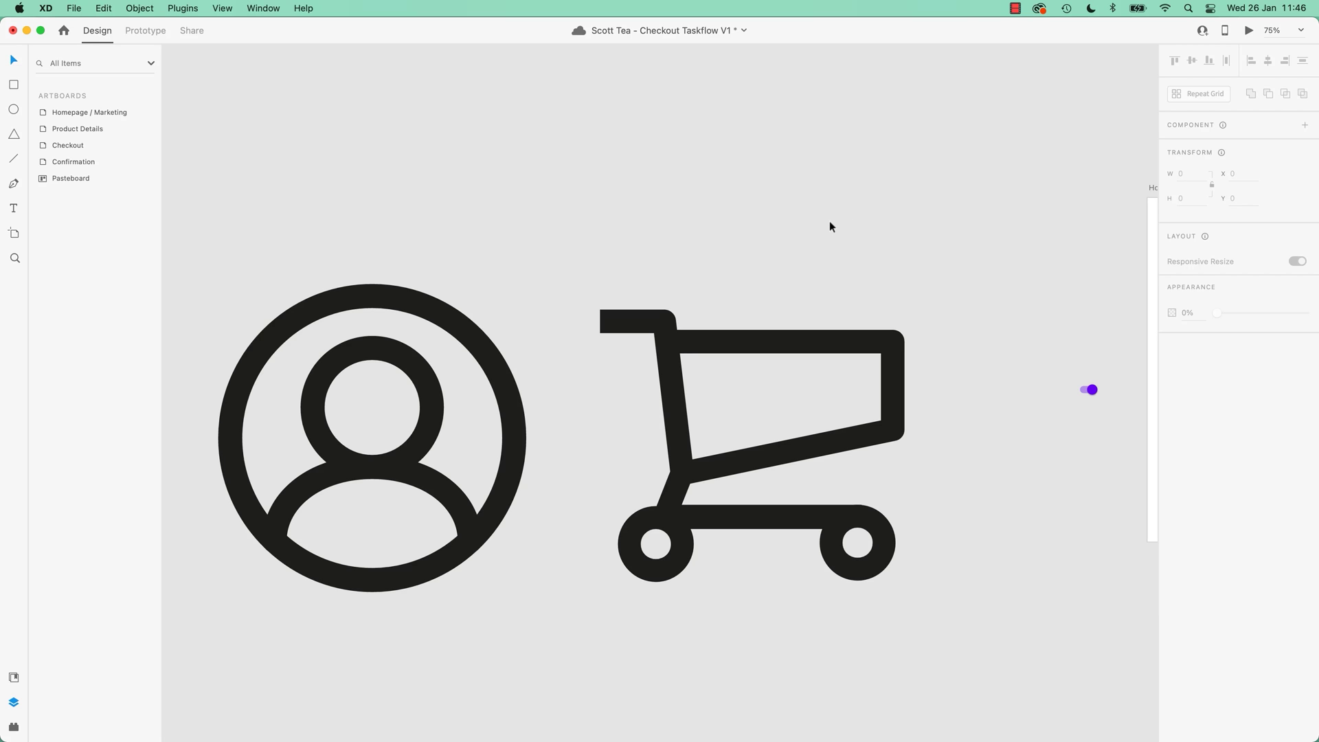
Duplicate the cart icon straight below the original at Y 882
drag(642, 274, 724, 203)
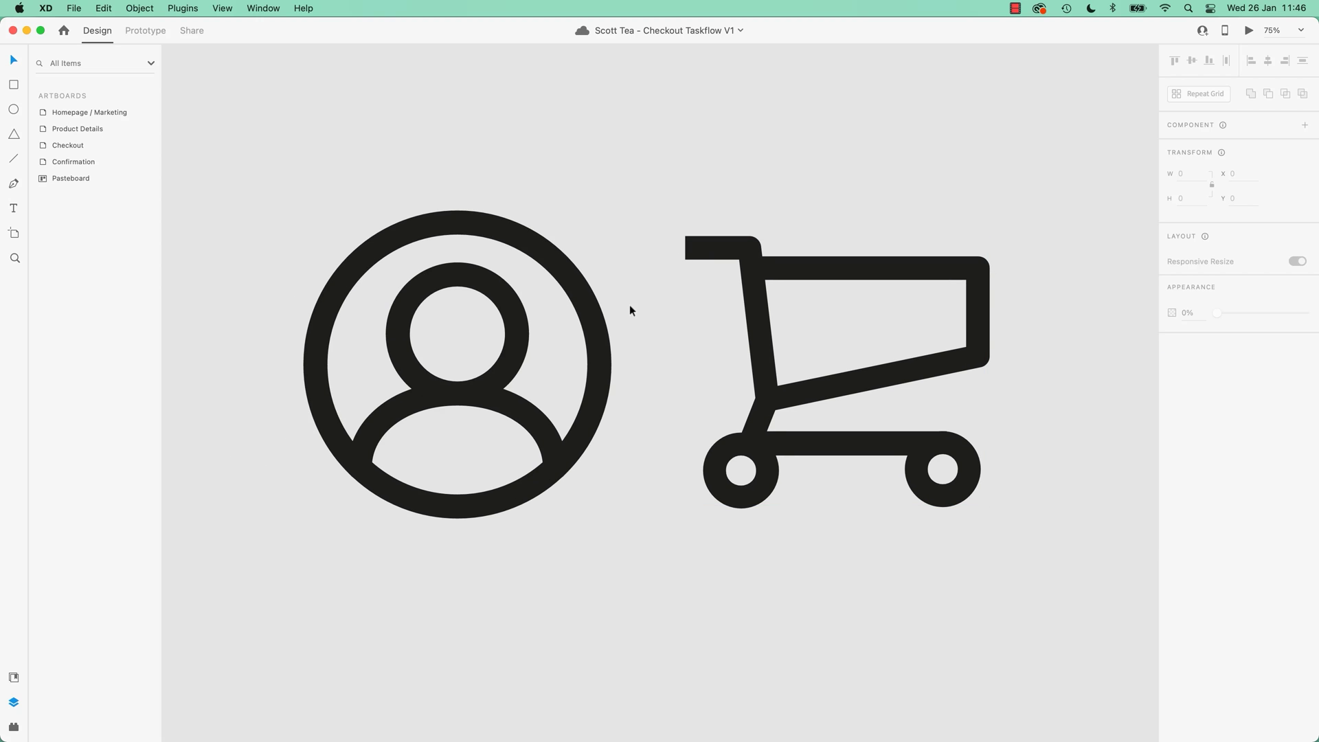
key(super+0)
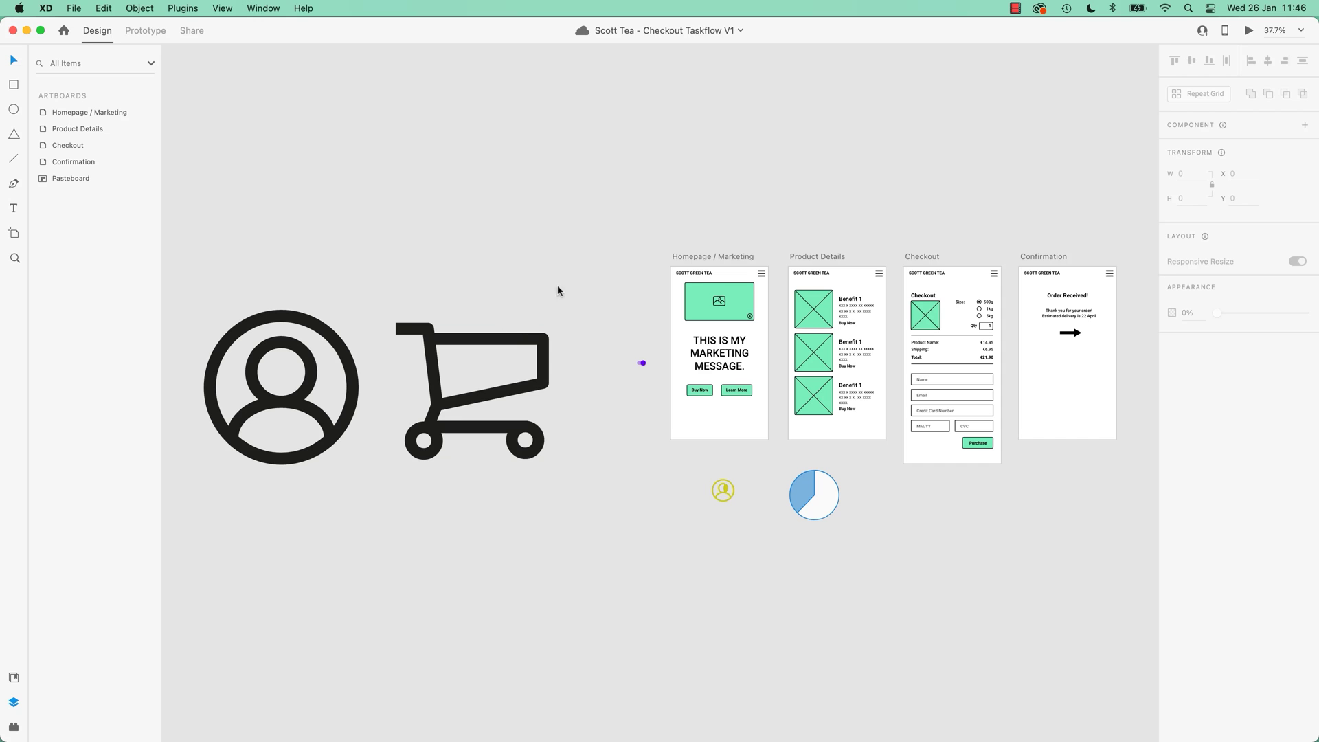
drag(567, 282, 395, 460)
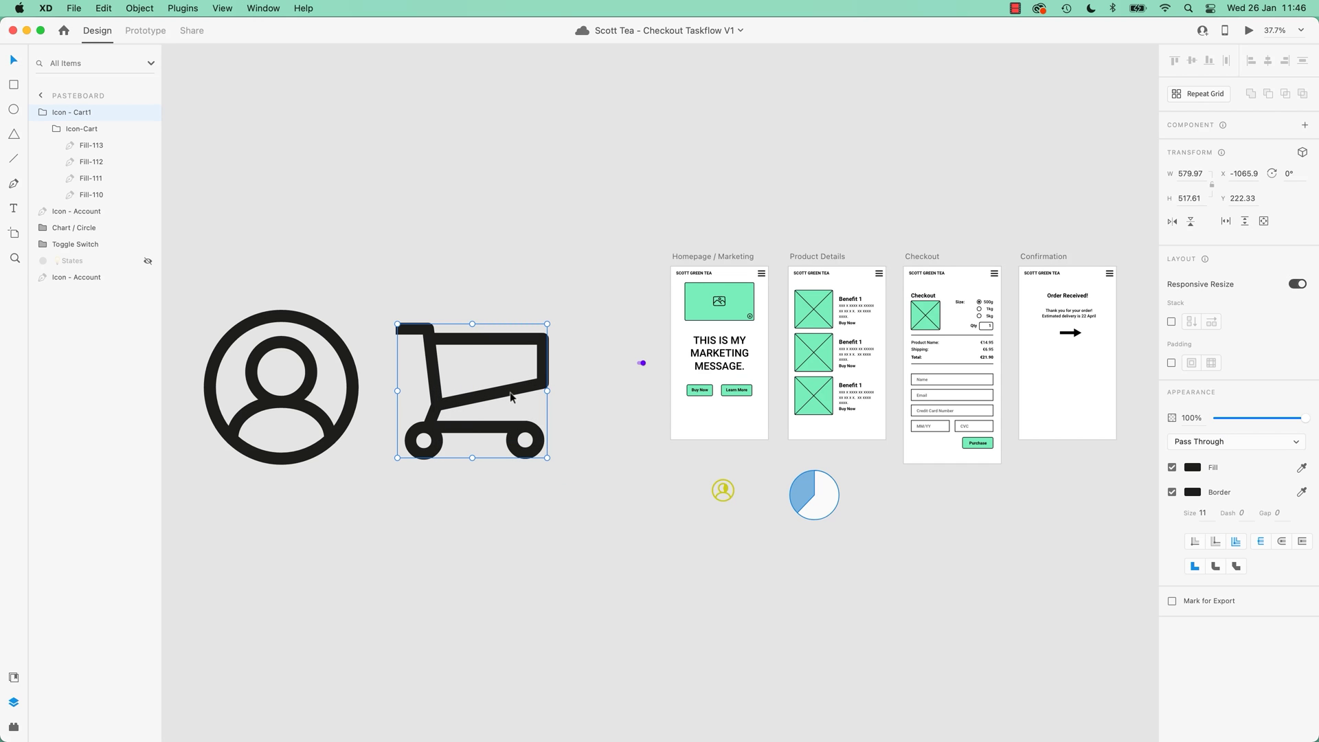
alt+drag(510, 396, 512, 567)
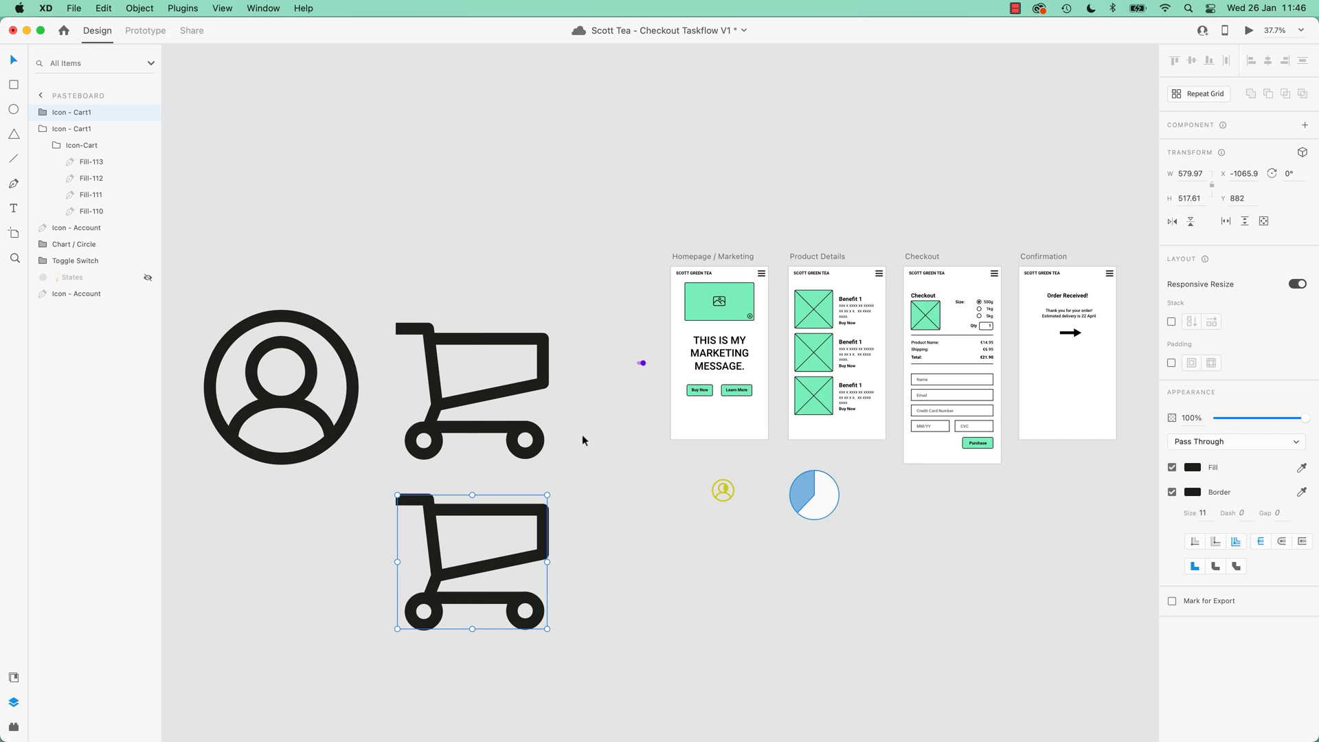
Try scaling the duplicated cart icon down proportionally to about 49 × 44, and undo the resizing
key(super+equal)
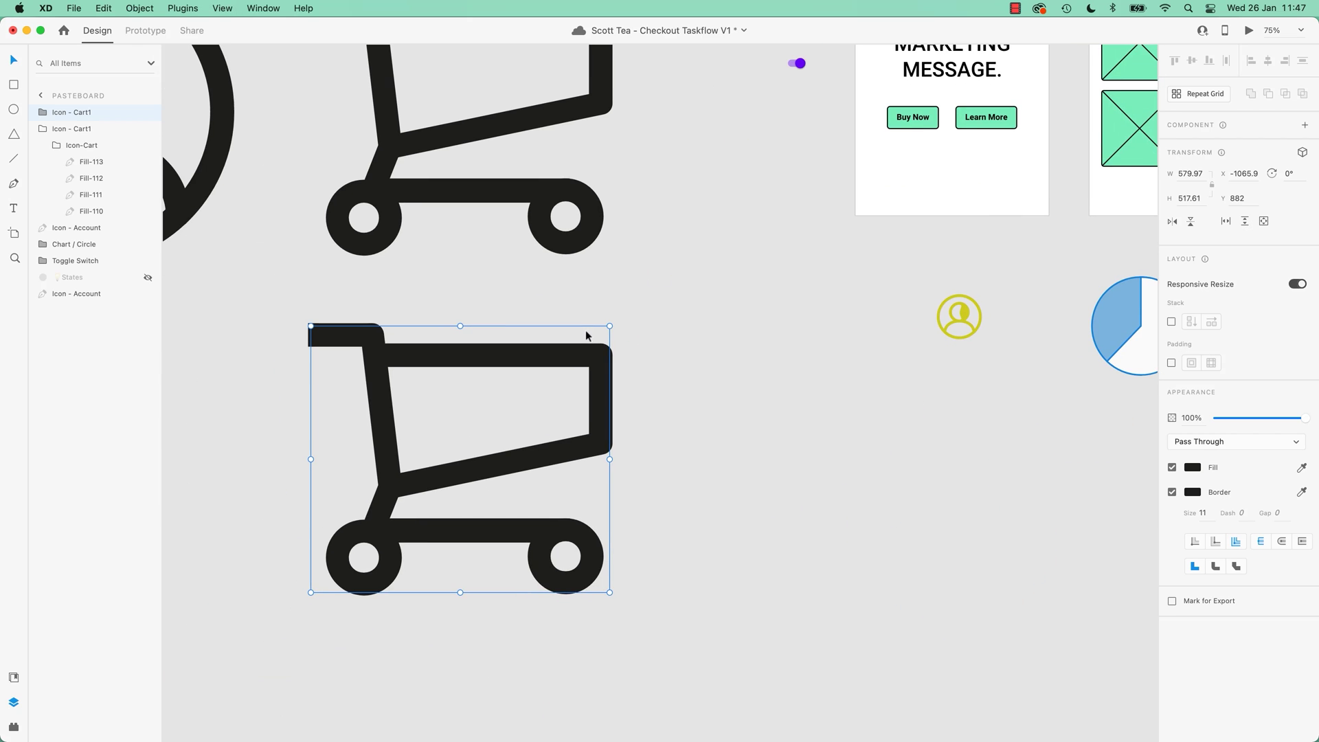
mouse_move(610, 326)
mouse_down()
mouse_move(435, 503)
mouse_move(341, 566)
mouse_move(580, 364)
mouse_move(617, 313)
mouse_up()
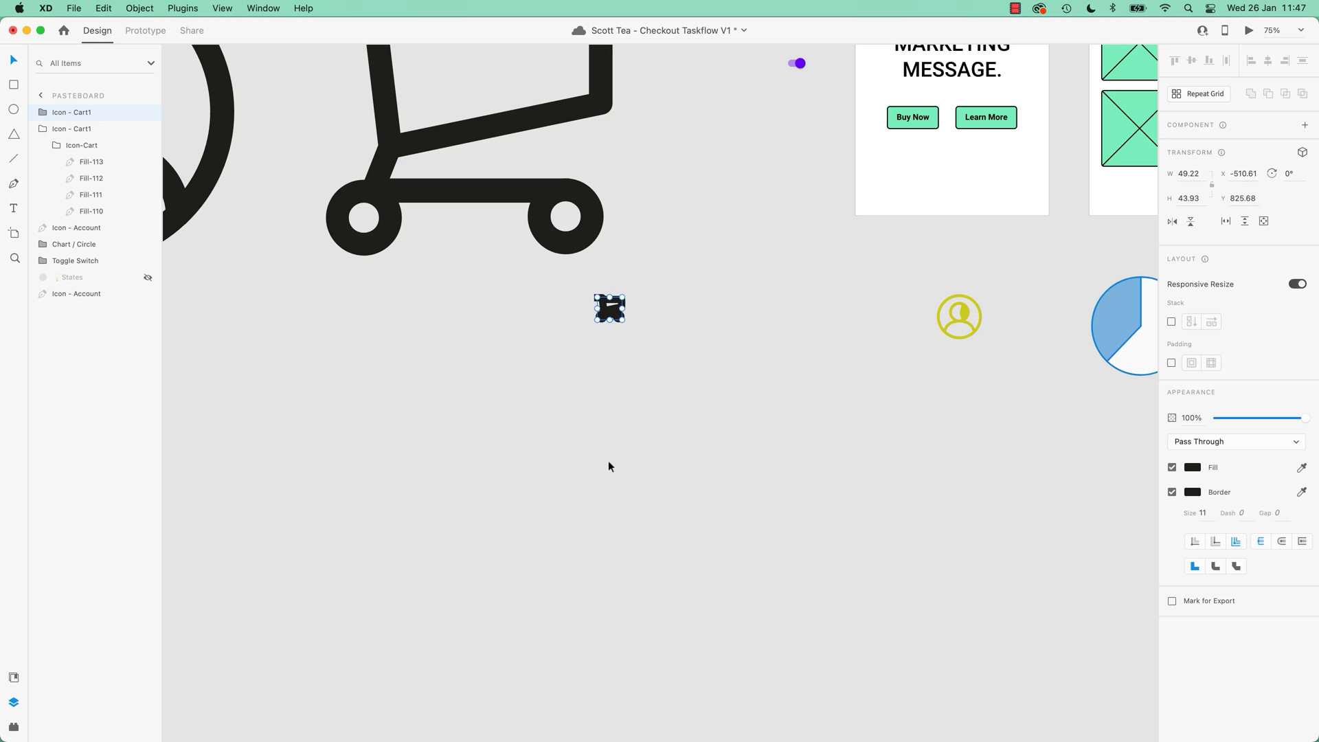
scroll(618, 454, up, 5)
scroll(618, 454, left, 3)
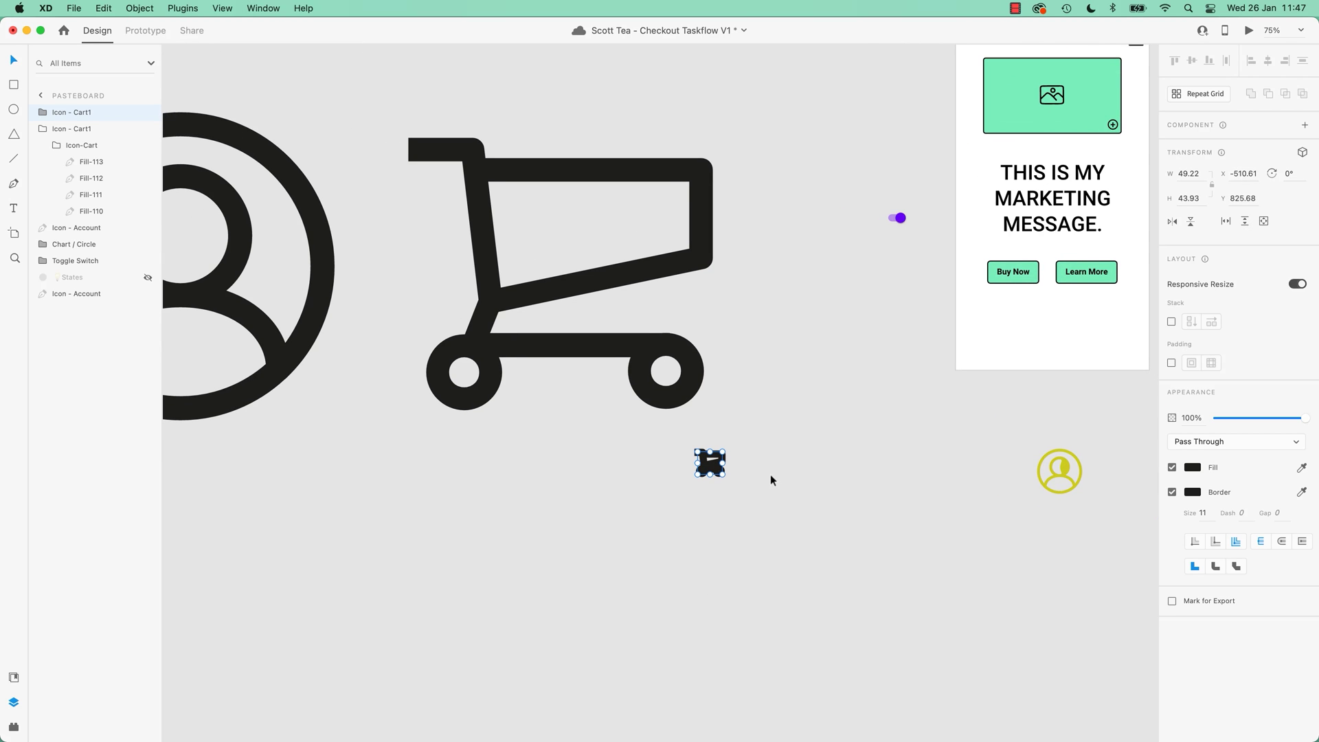
key(super+z)
key(super+z)
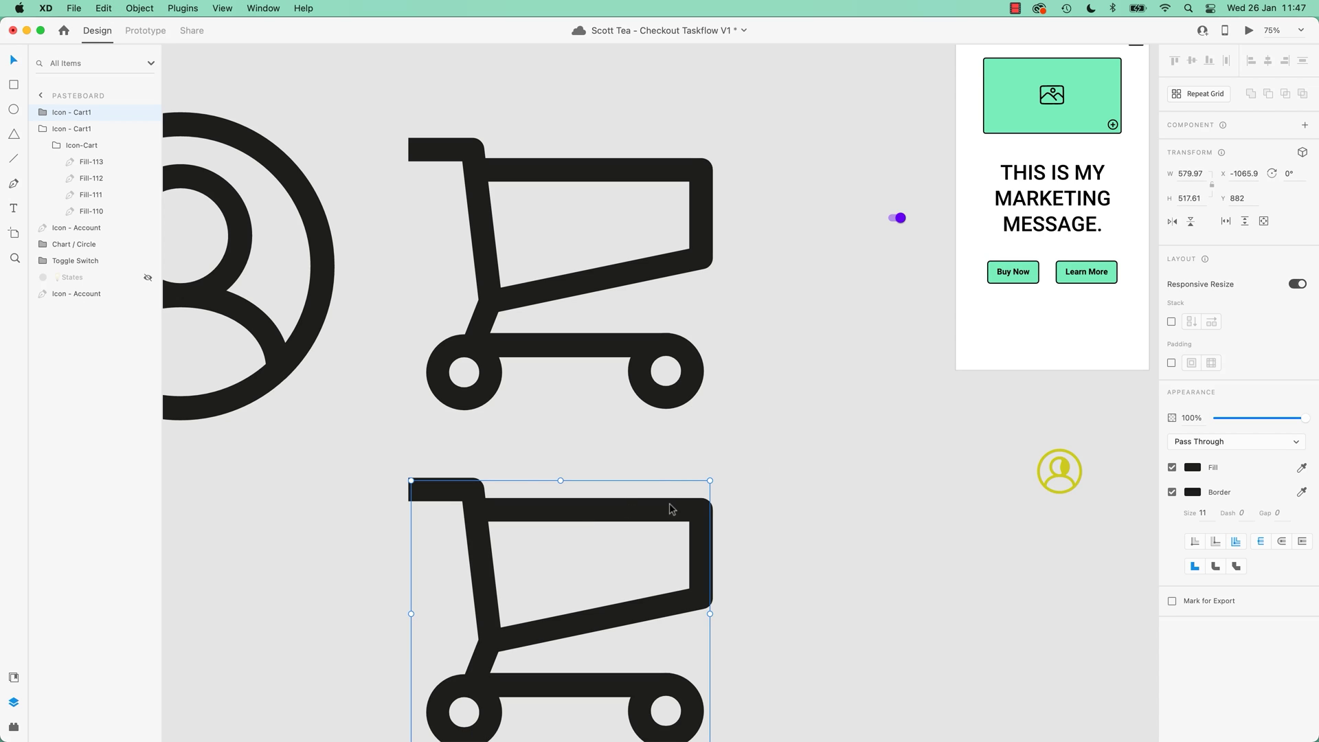
drag(709, 480, 704, 510)
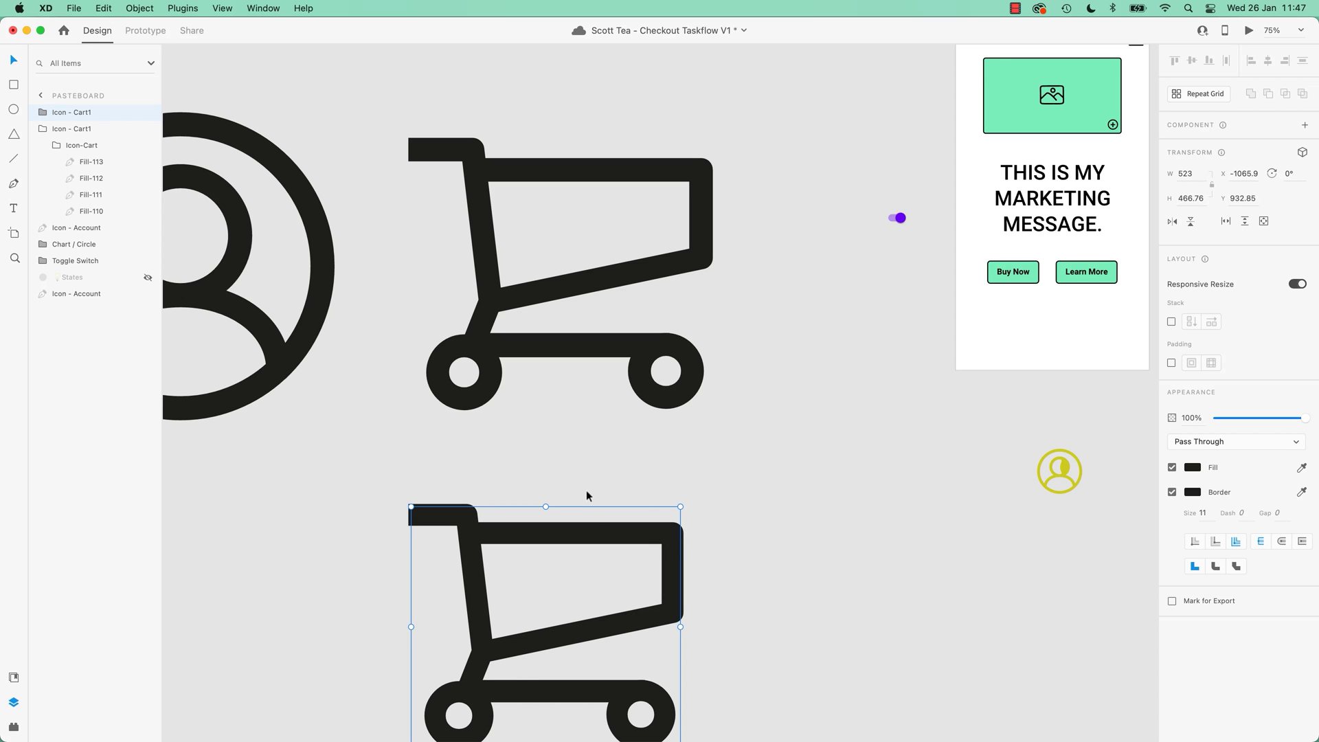
key(super+z)
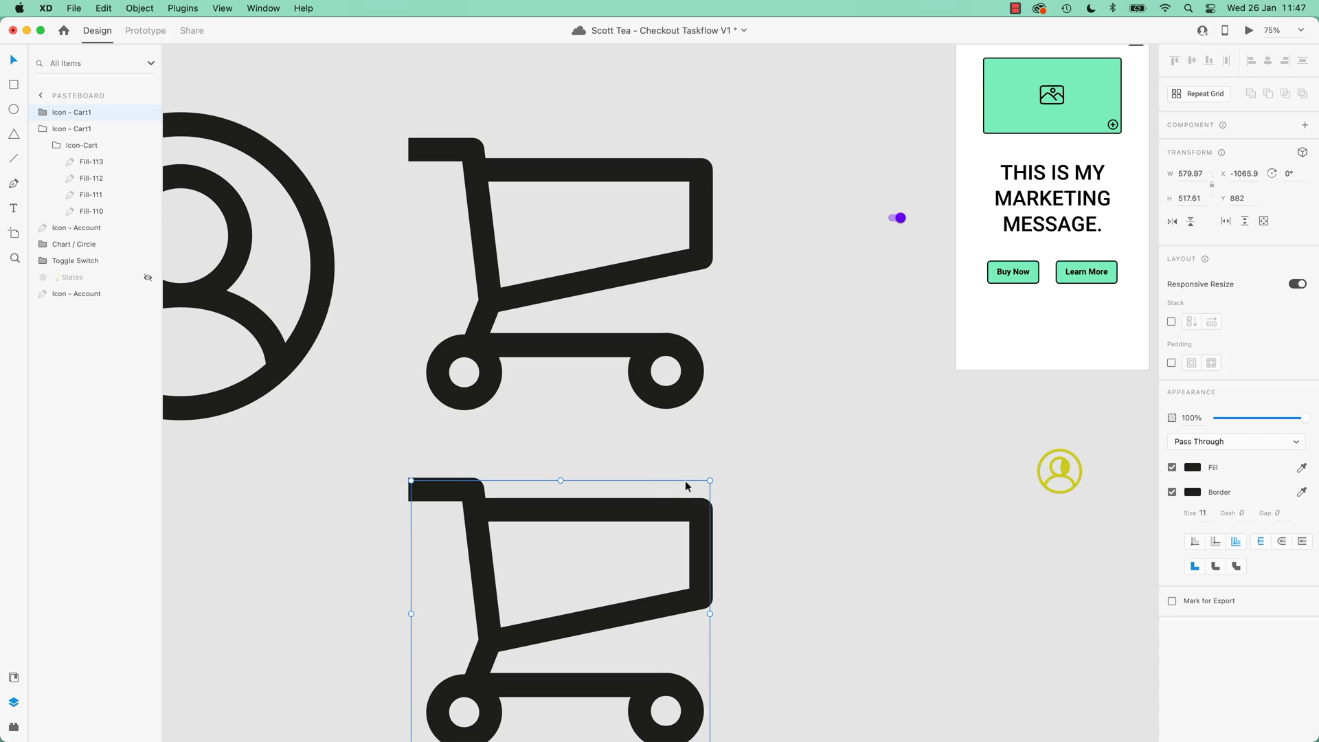
Scale the duplicated cart icon down to about 40 × 36, comparing it with the full size by undoing and redoing
drag(711, 478, 556, 505)
drag(421, 735, 585, 450)
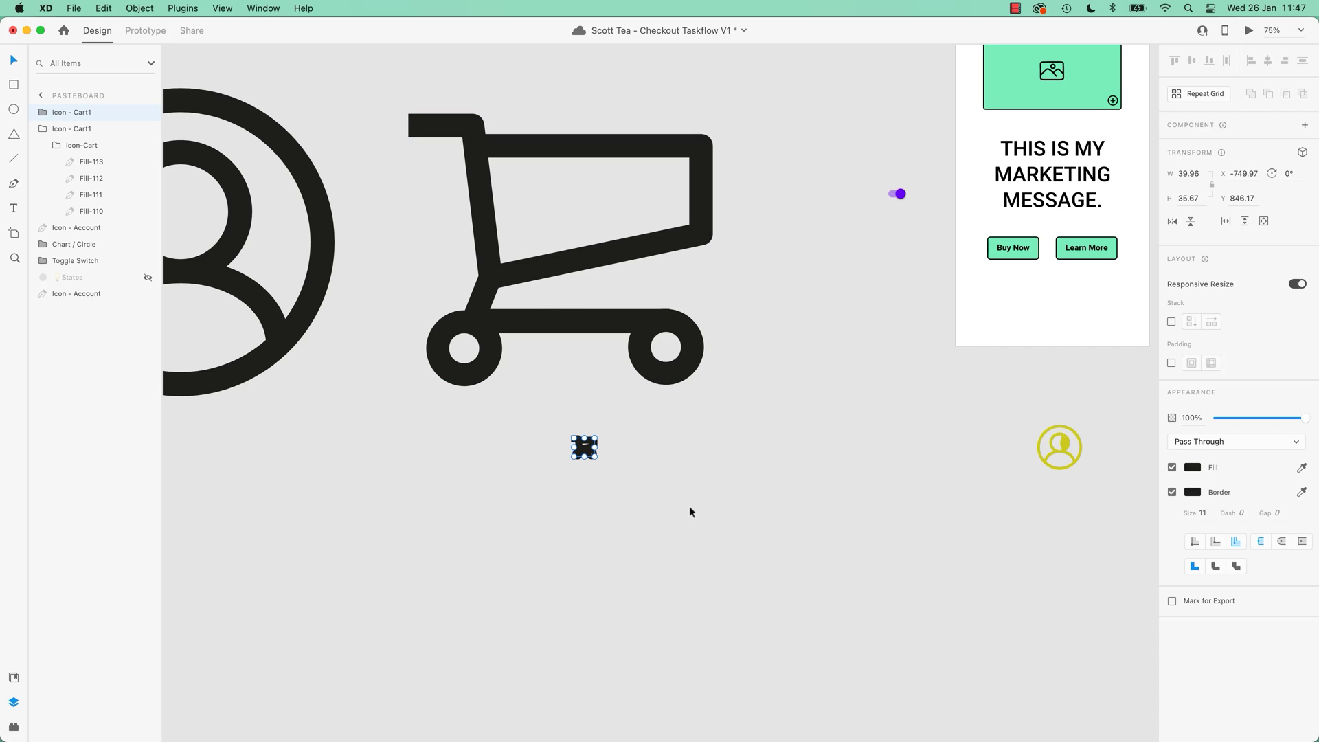
key(super+z)
key(super+z)
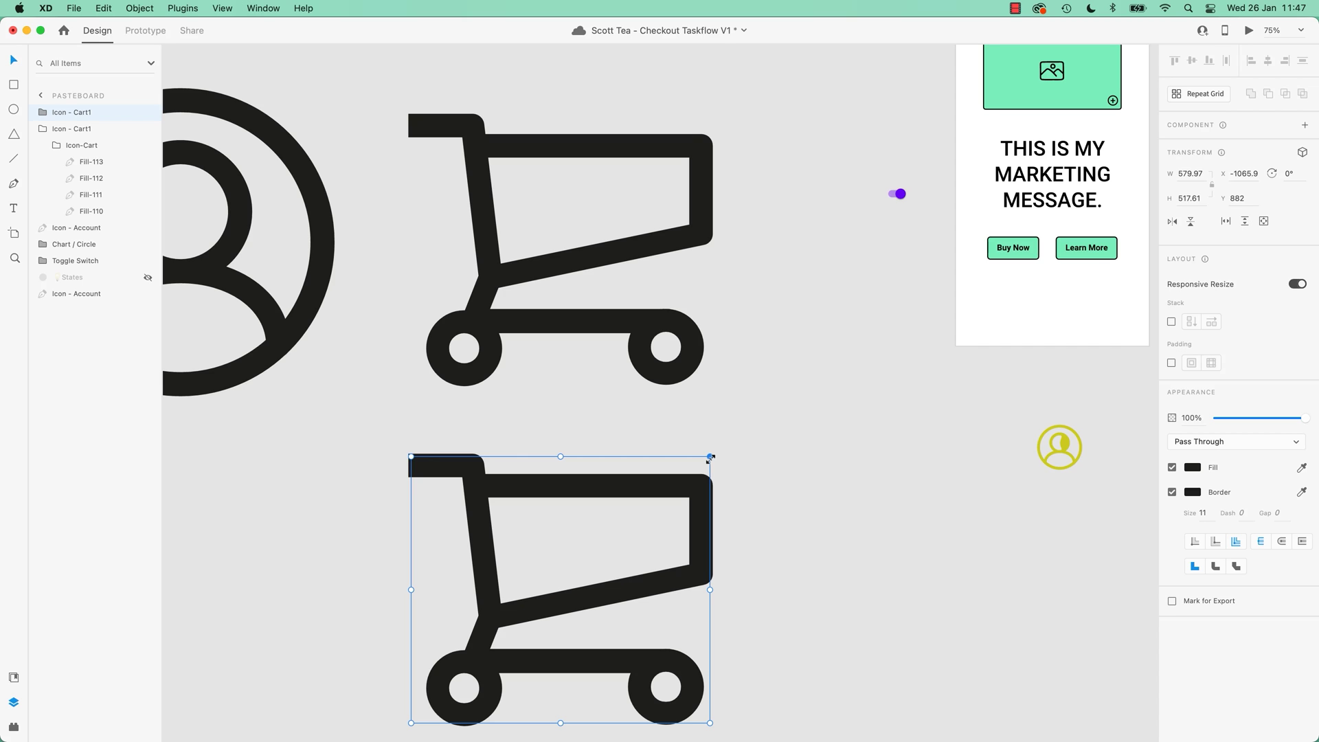
key(super+shift+z)
key(super+shift+z)
click(707, 459)
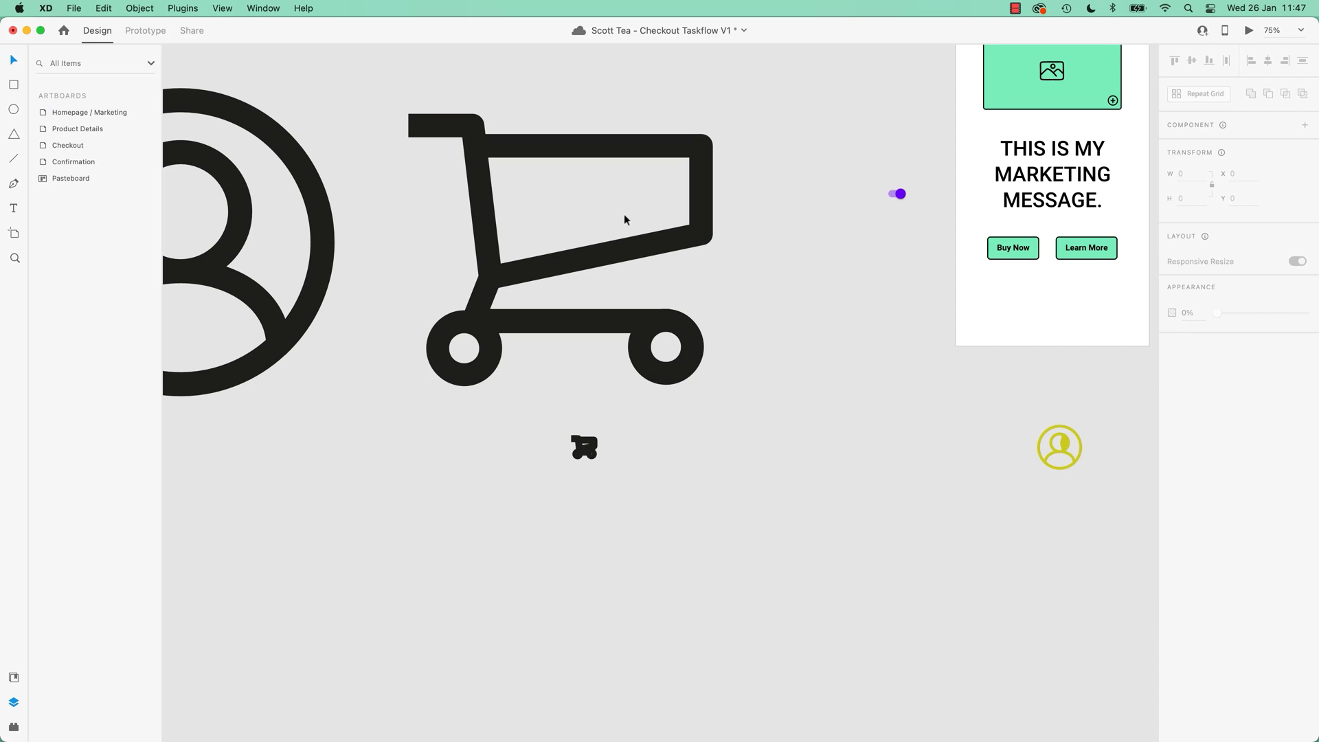
Convert the original large cart icon's borders to shapes with Outline Stroke
click(660, 253)
right_click(664, 256)
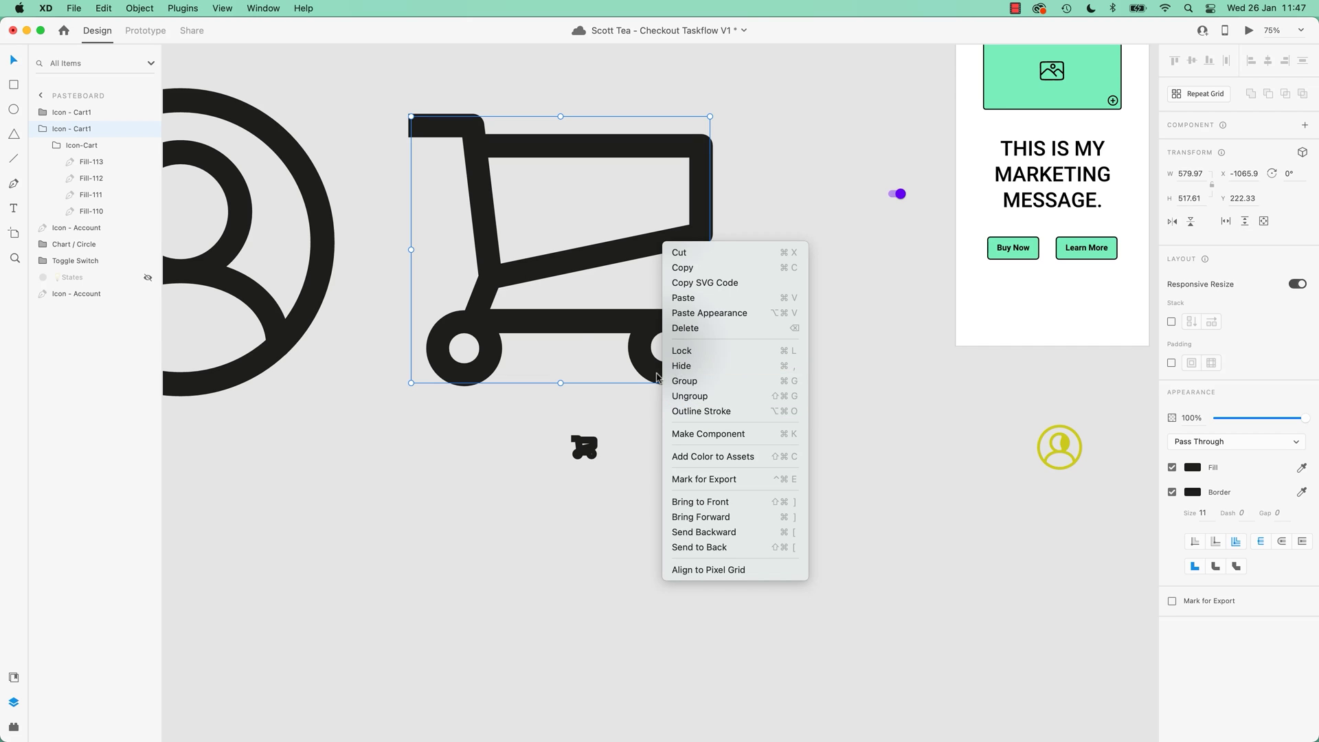
click(671, 413)
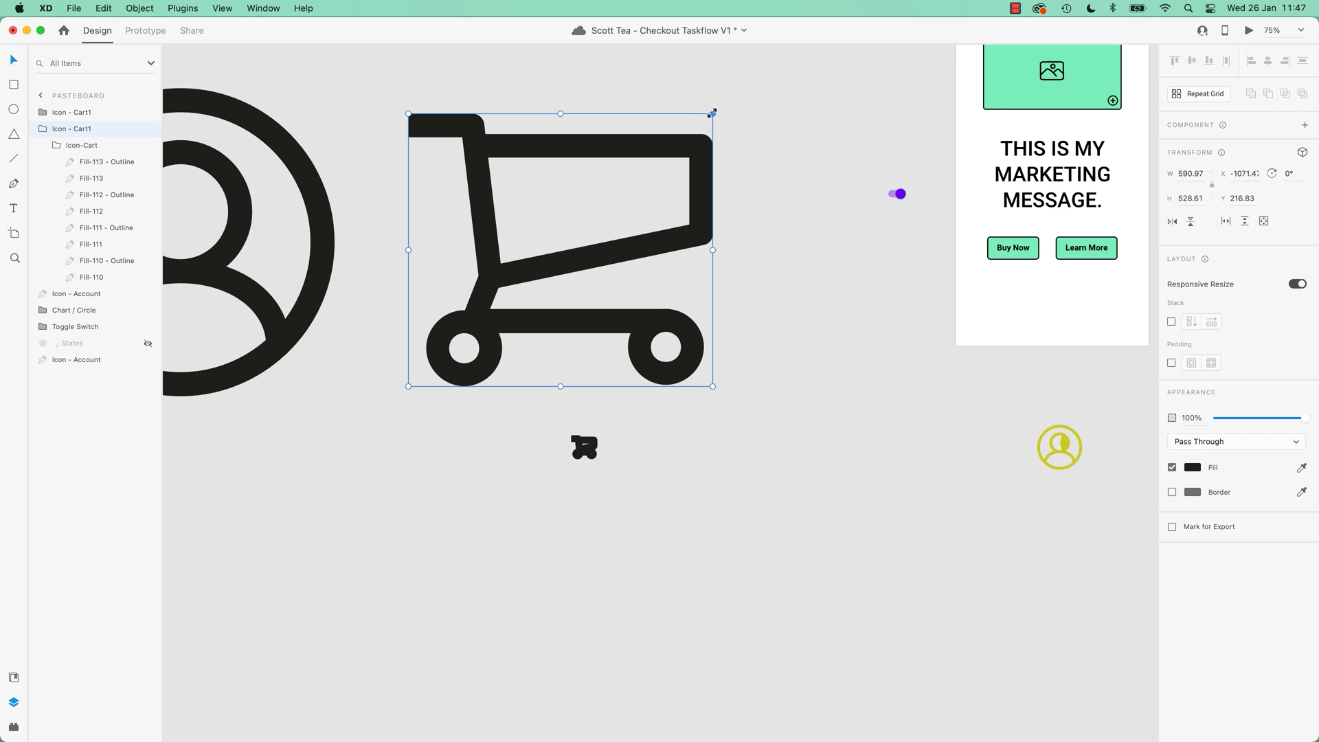
Scale the outlined cart icon down to a small size and place it just above the shrunken cart copy
drag(711, 112, 567, 241)
click(596, 261)
click(561, 251)
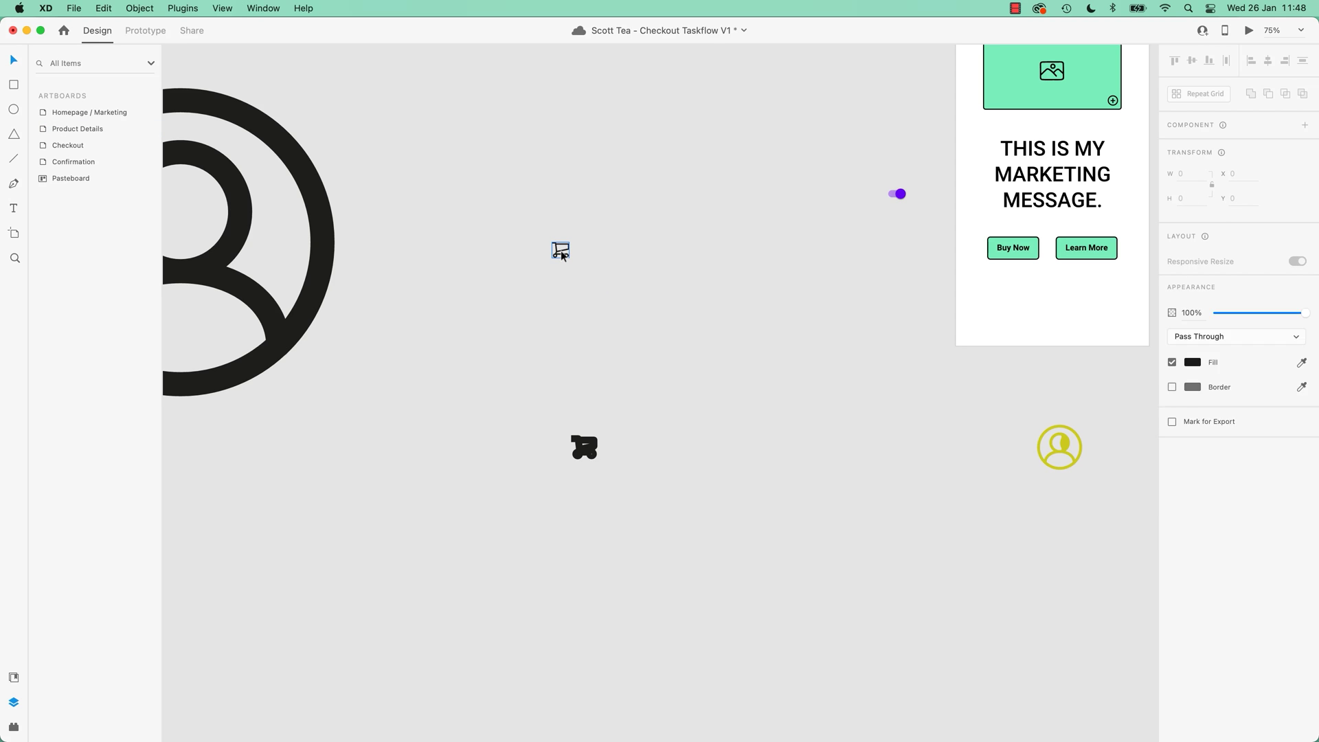
drag(560, 250, 580, 410)
click(629, 418)
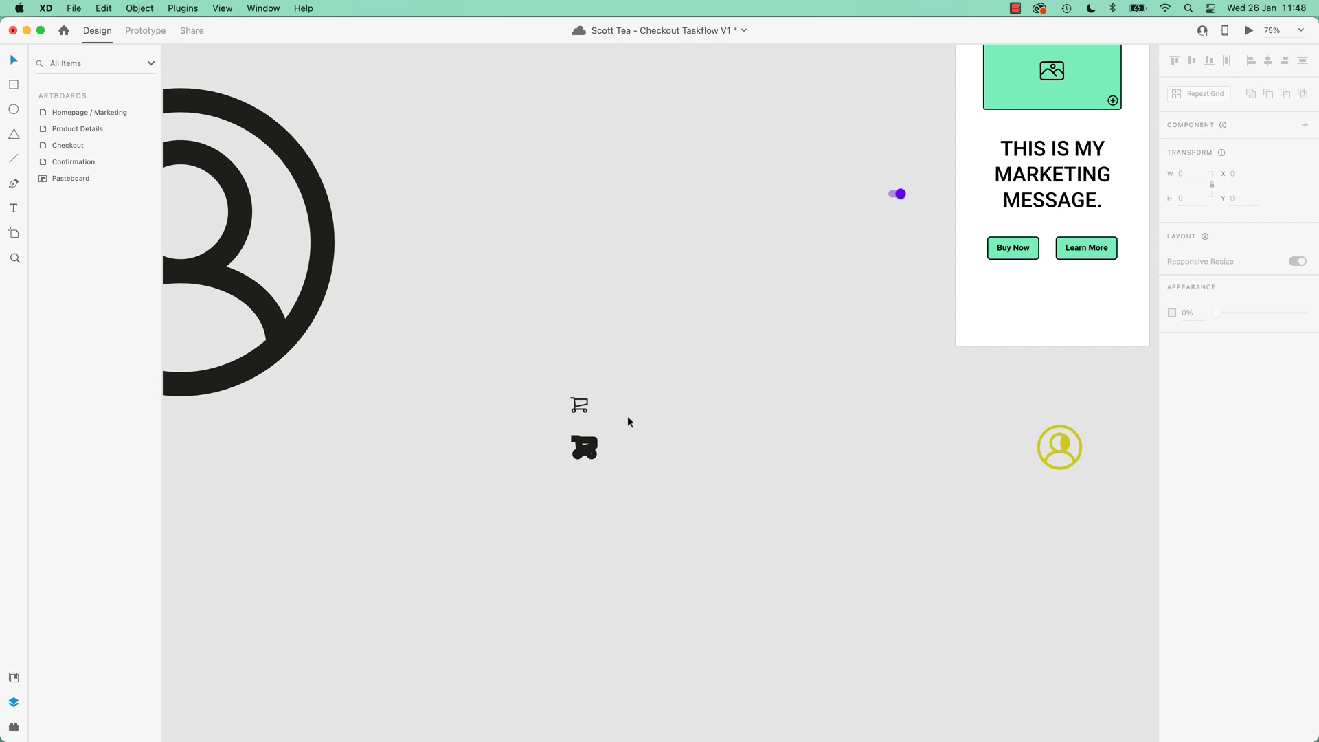
Try enlarging a copy of the Buy Now button's rectangle to 333 × 208 below the buttons, and delete it
click(1003, 249)
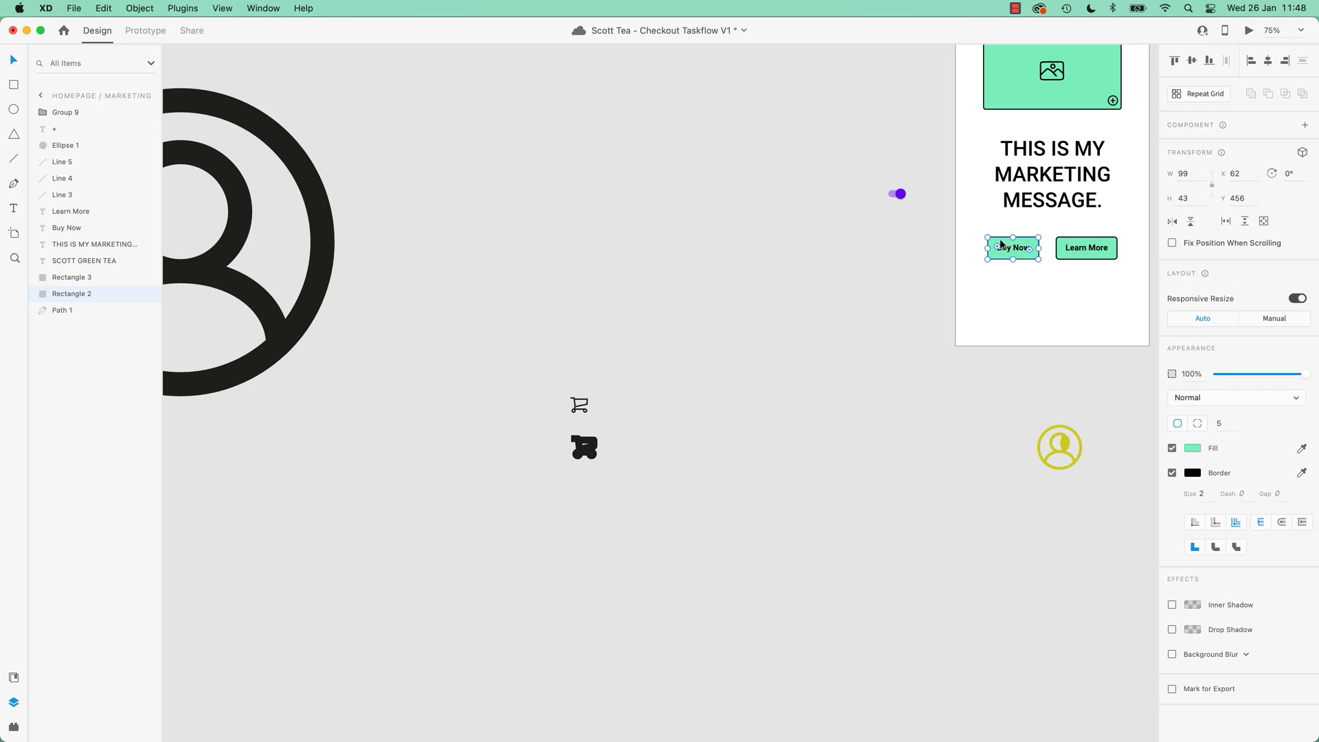
drag(999, 237, 1117, 406)
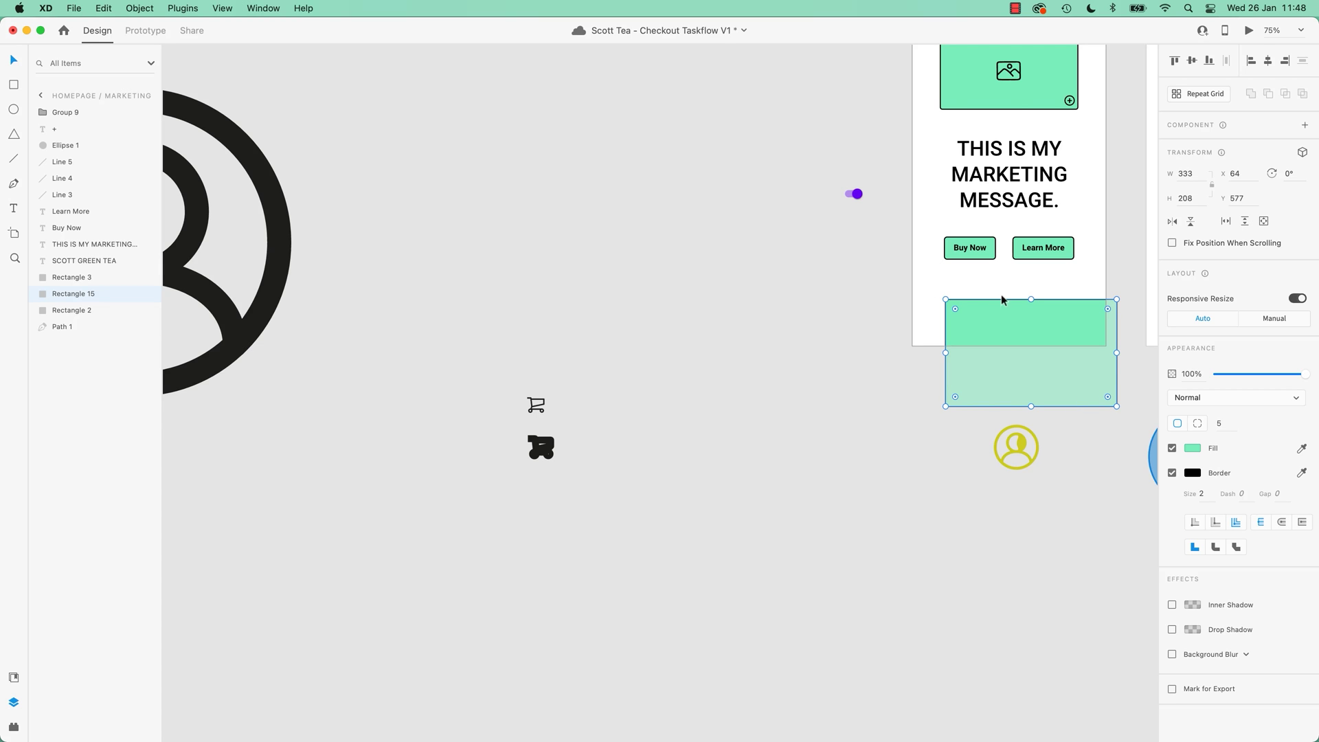
click(844, 323)
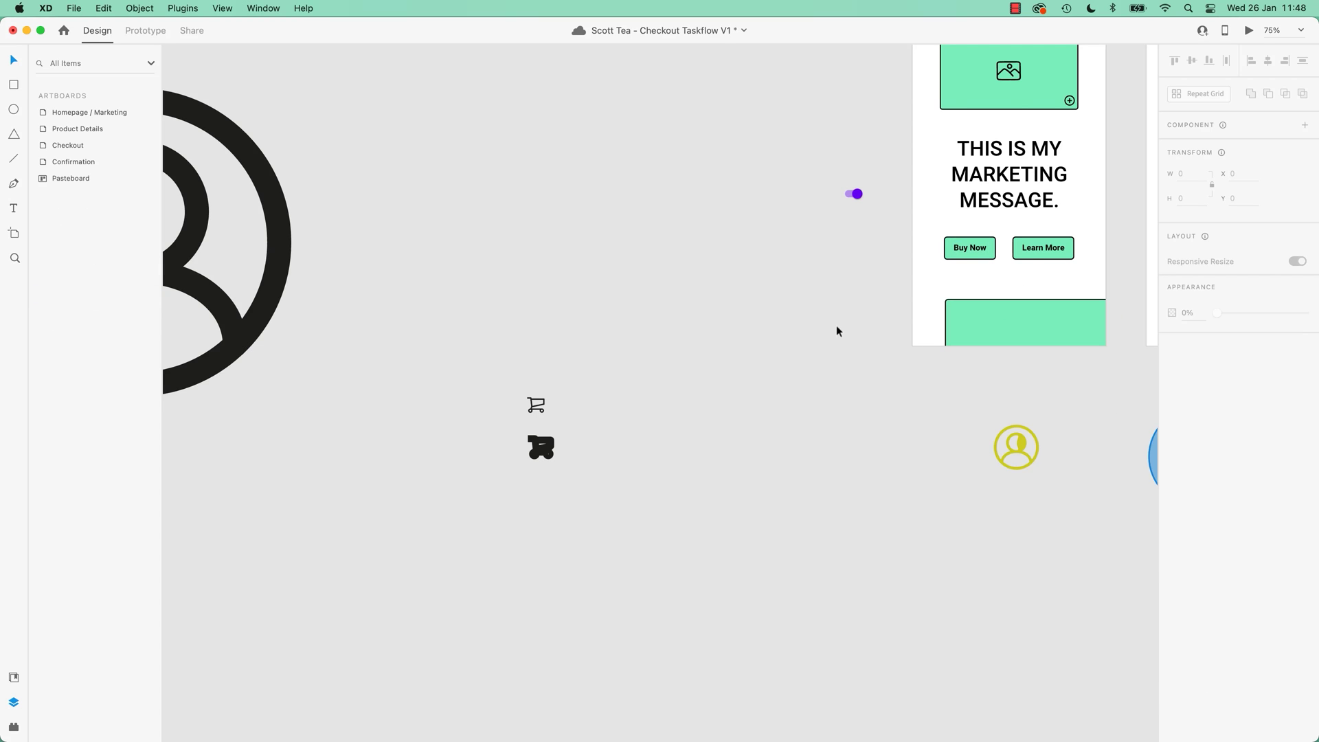
click(1011, 326)
key(Delete)
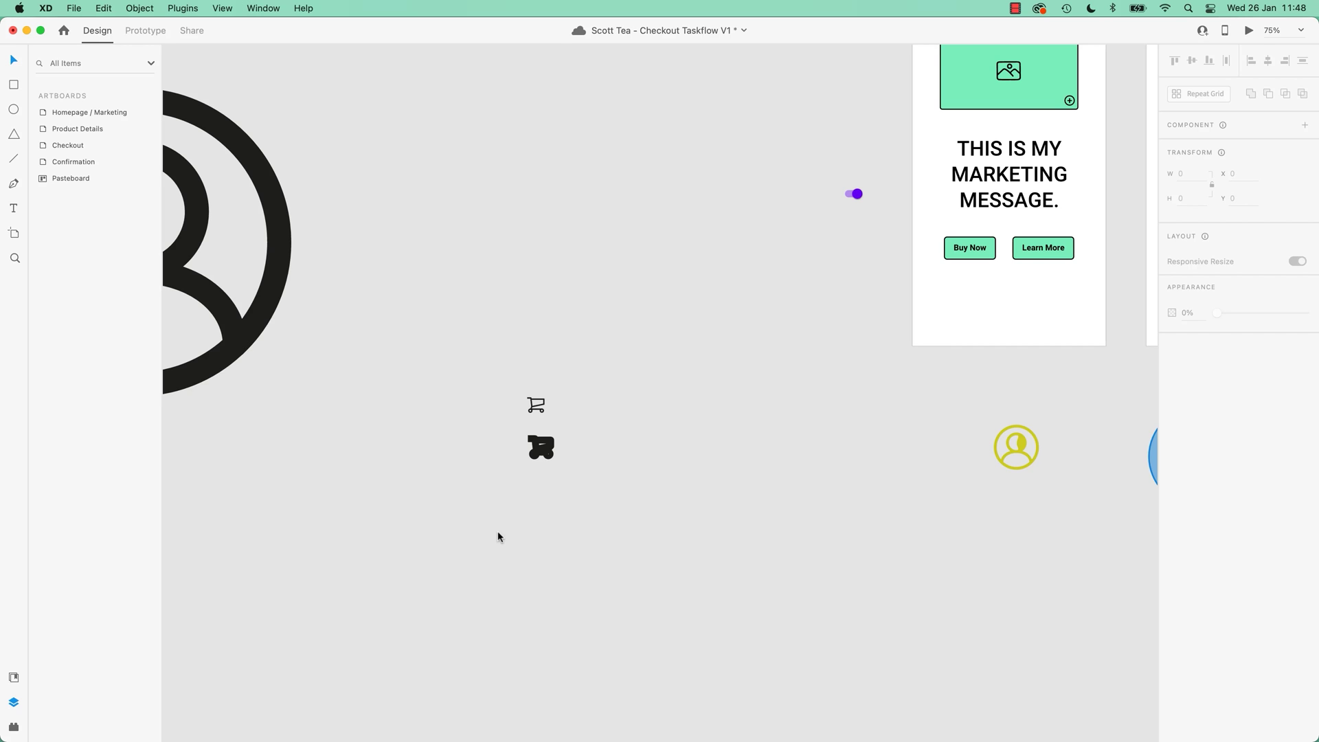
Save the document
key(super+s)
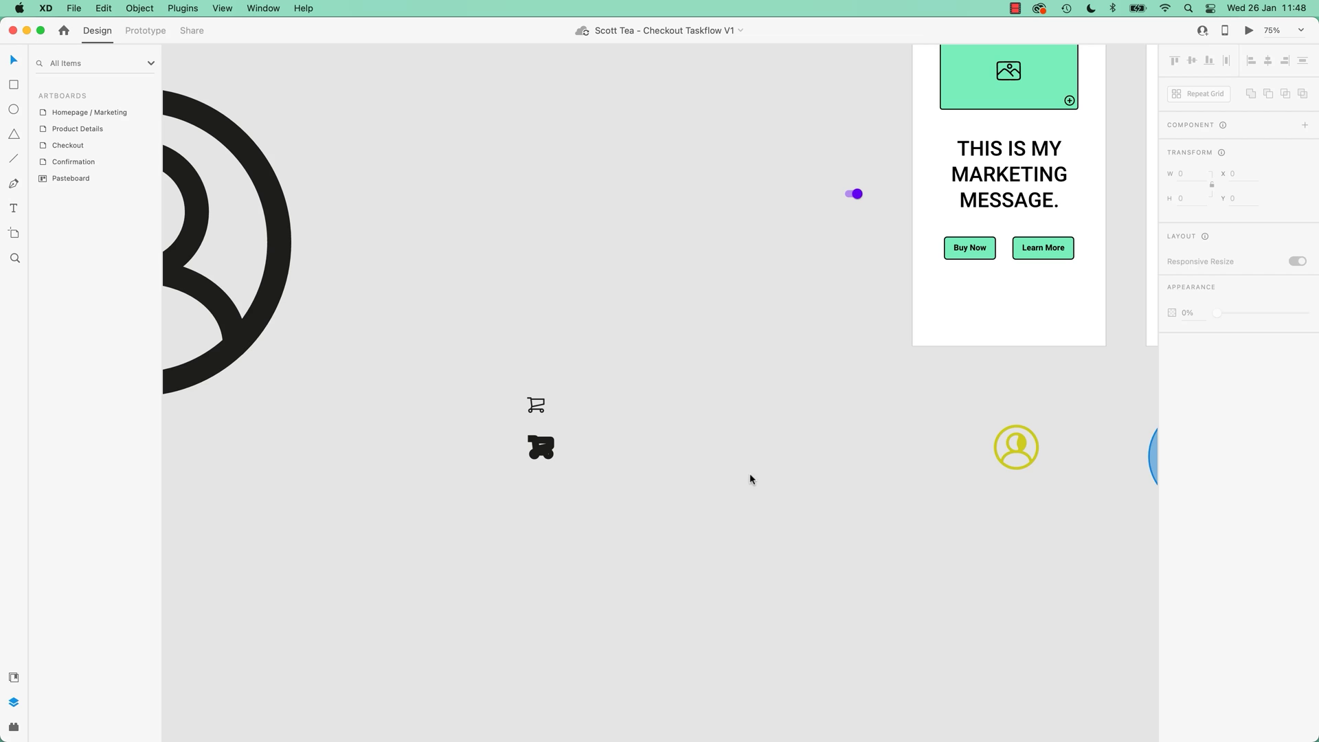
Select the toggle switch, check the document assets for colours and components, and return to the layer list
drag(813, 161, 871, 221)
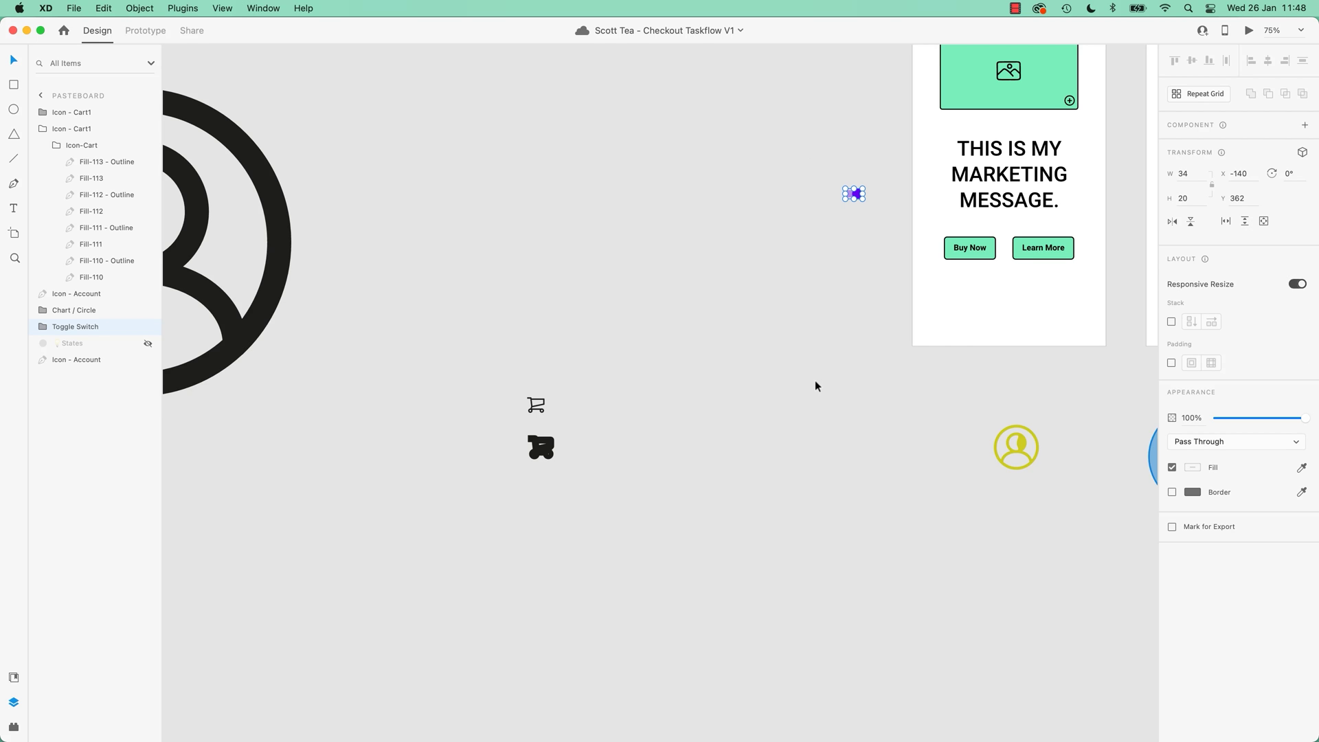
click(13, 677)
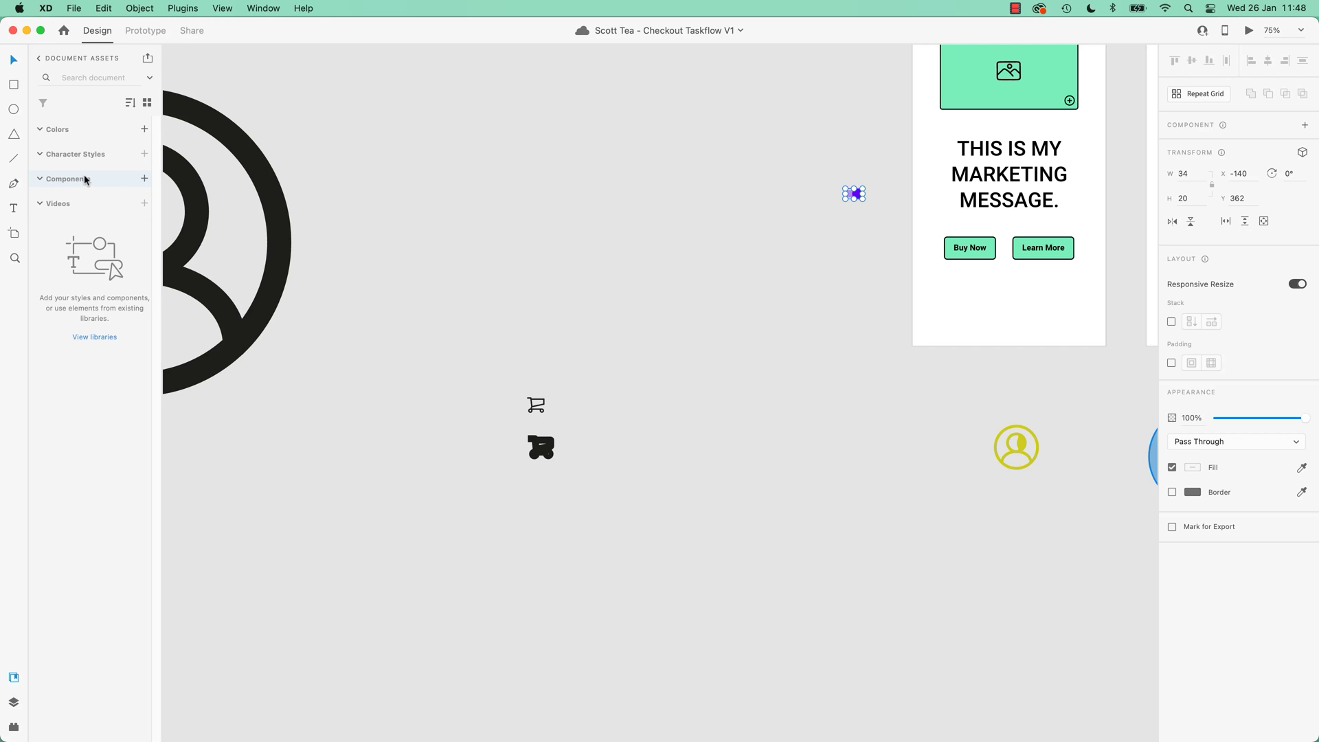
click(977, 410)
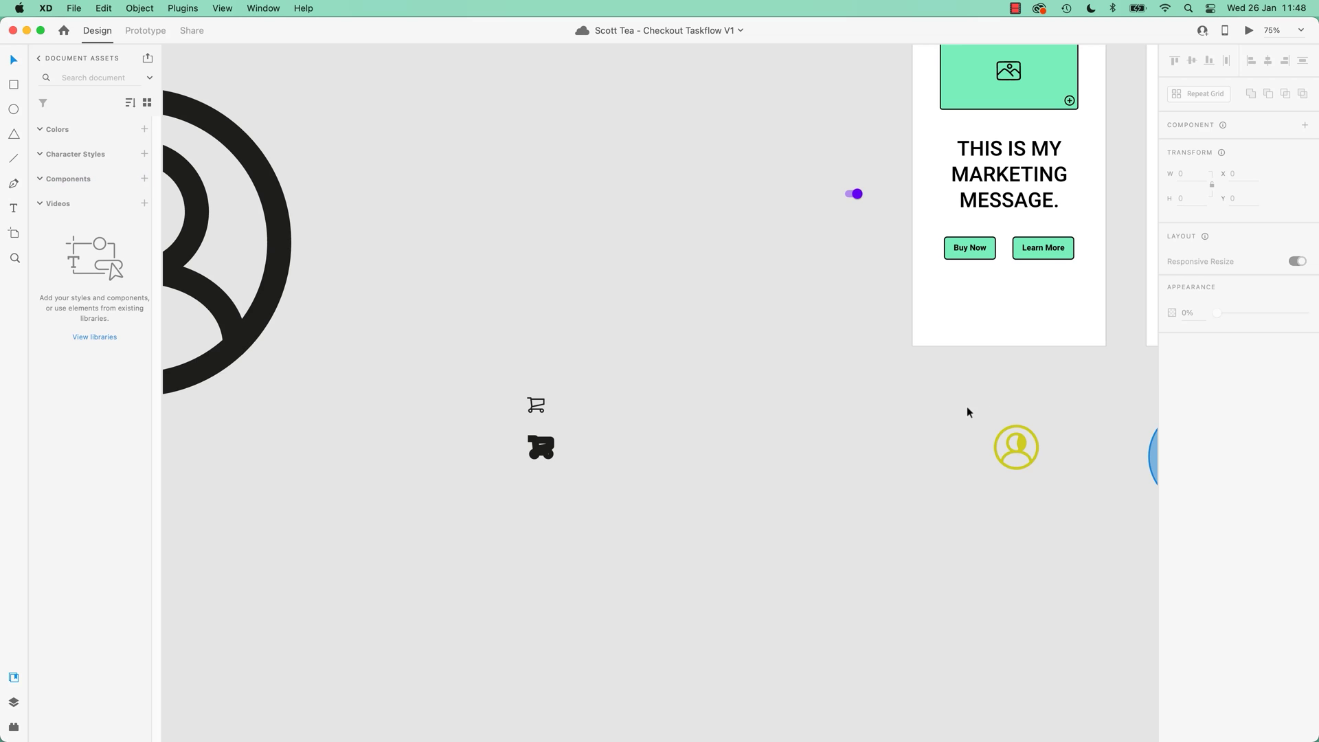
click(14, 702)
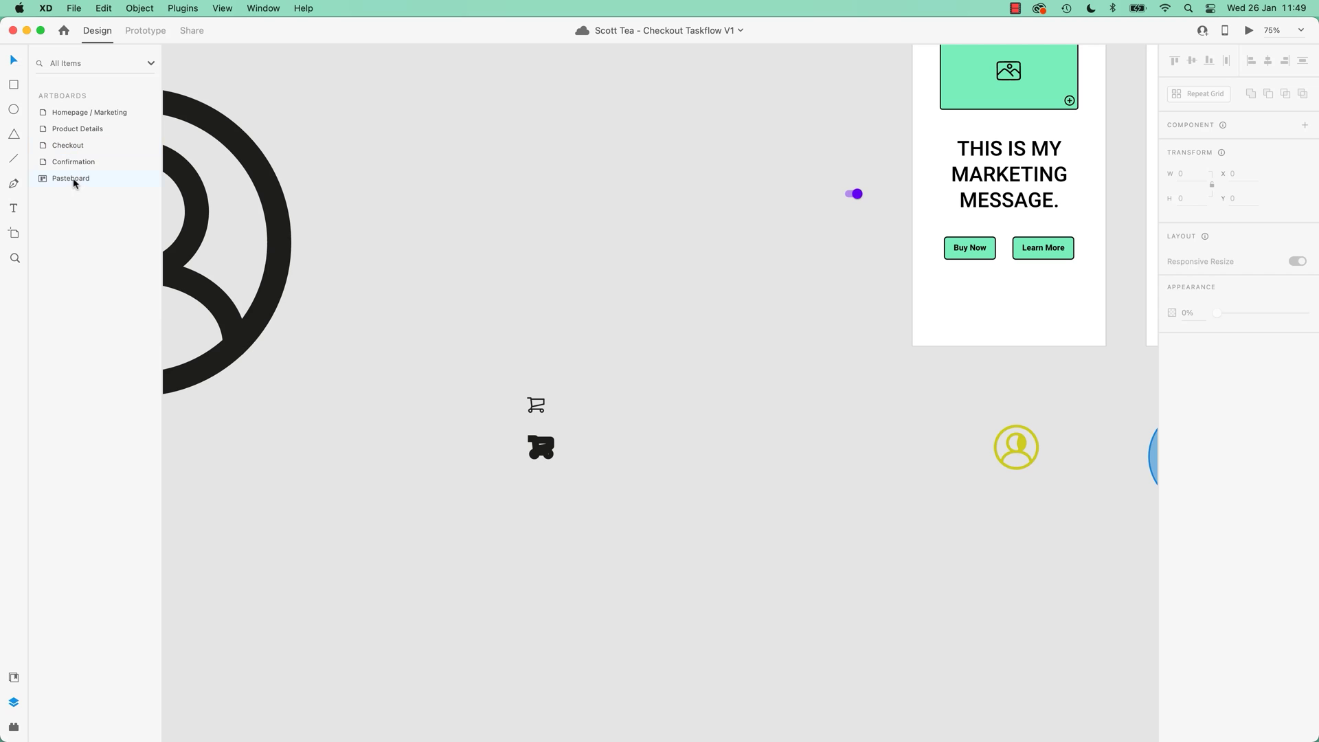
Move the yellow account icon to just below the homepage artboard's lower-left corner and delete it
drag(906, 401, 1065, 502)
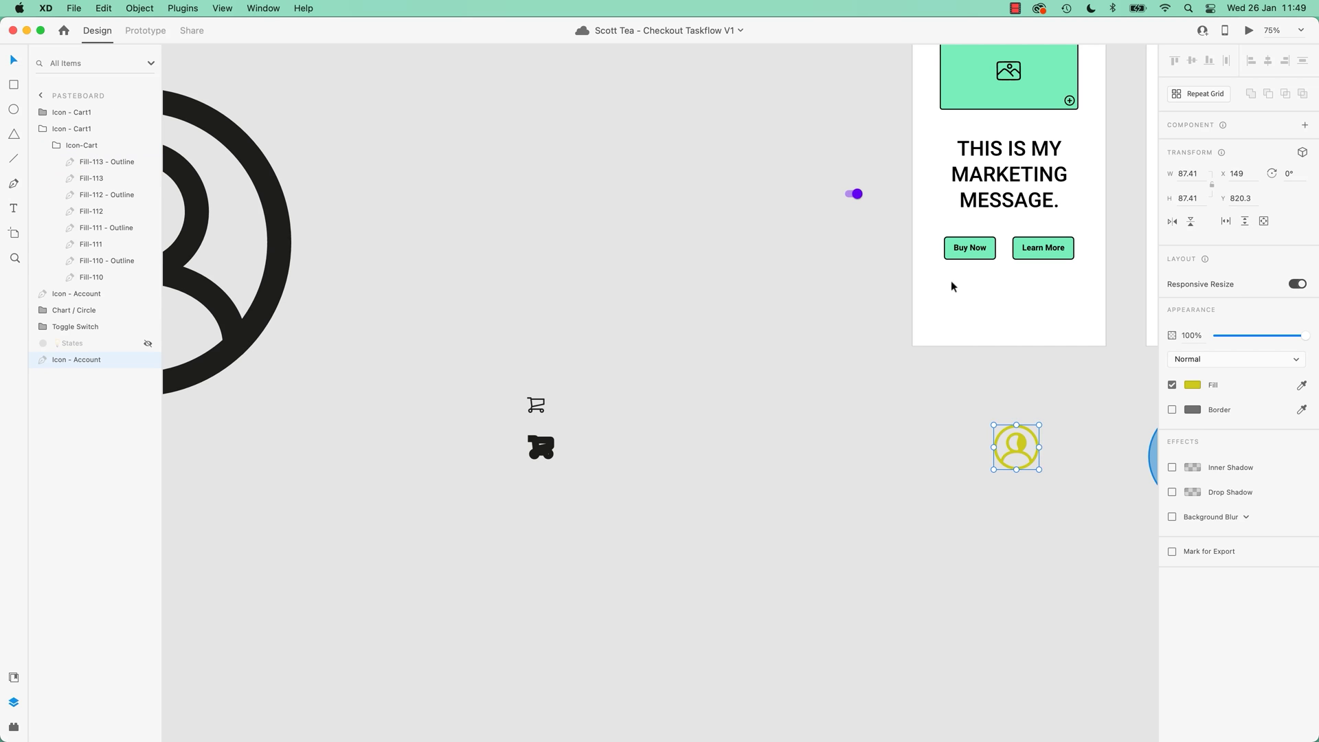
click(962, 310)
click(1019, 464)
drag(1020, 450, 905, 360)
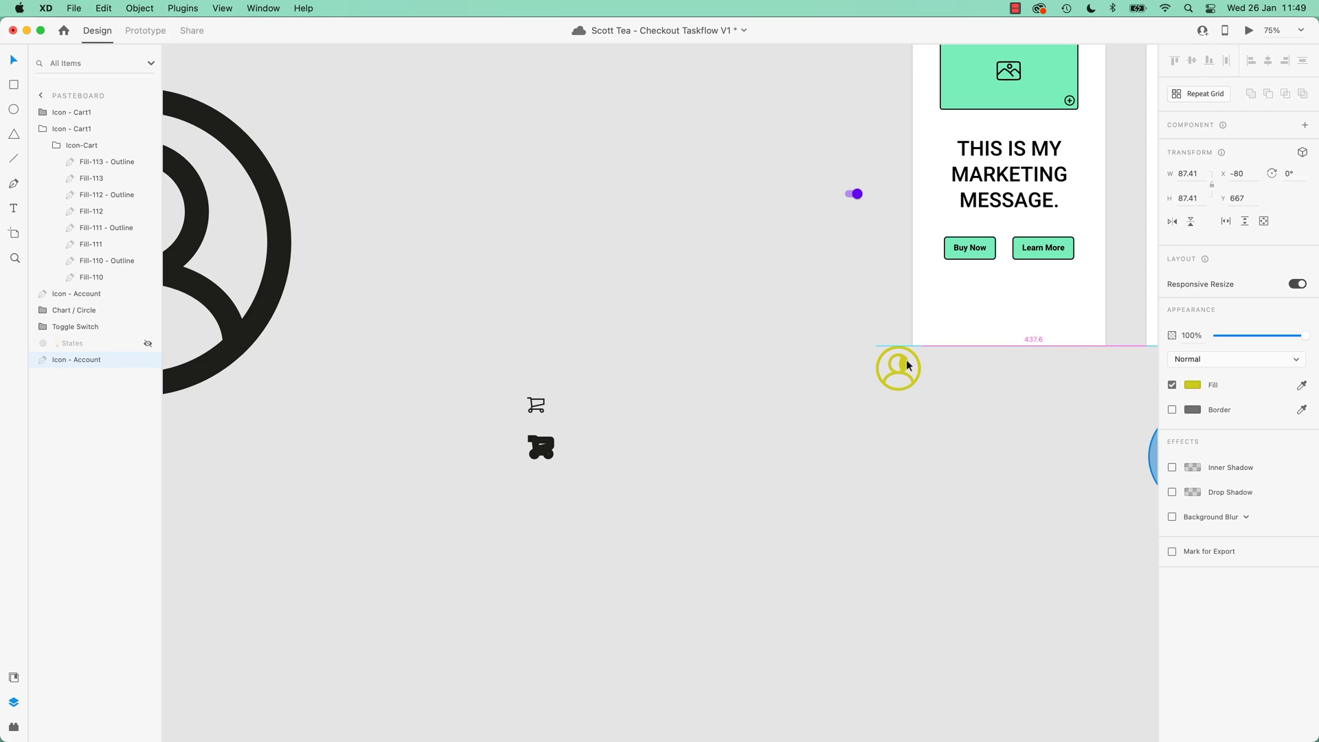
click(897, 459)
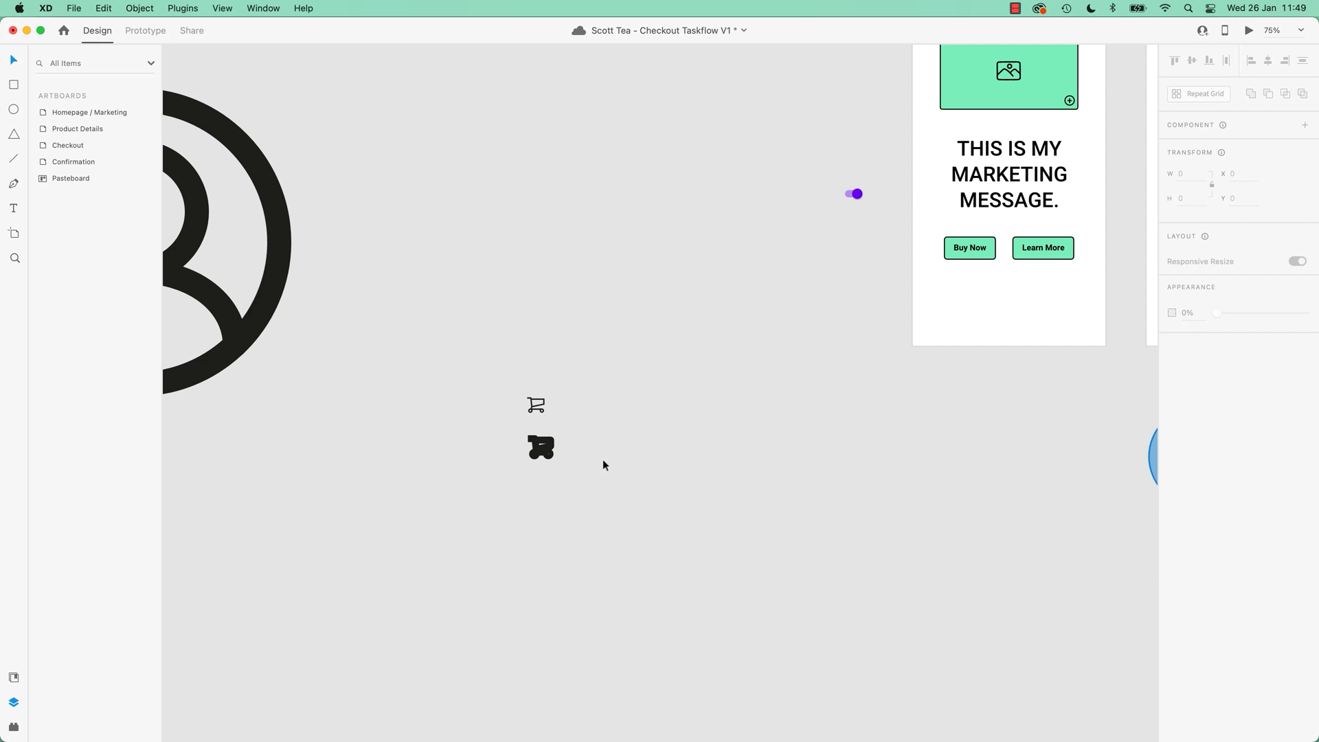
Try moving an anchor point on the large account icon's outer ring inward to thicken the ring, and undo the move
click(278, 282)
double_click(278, 285)
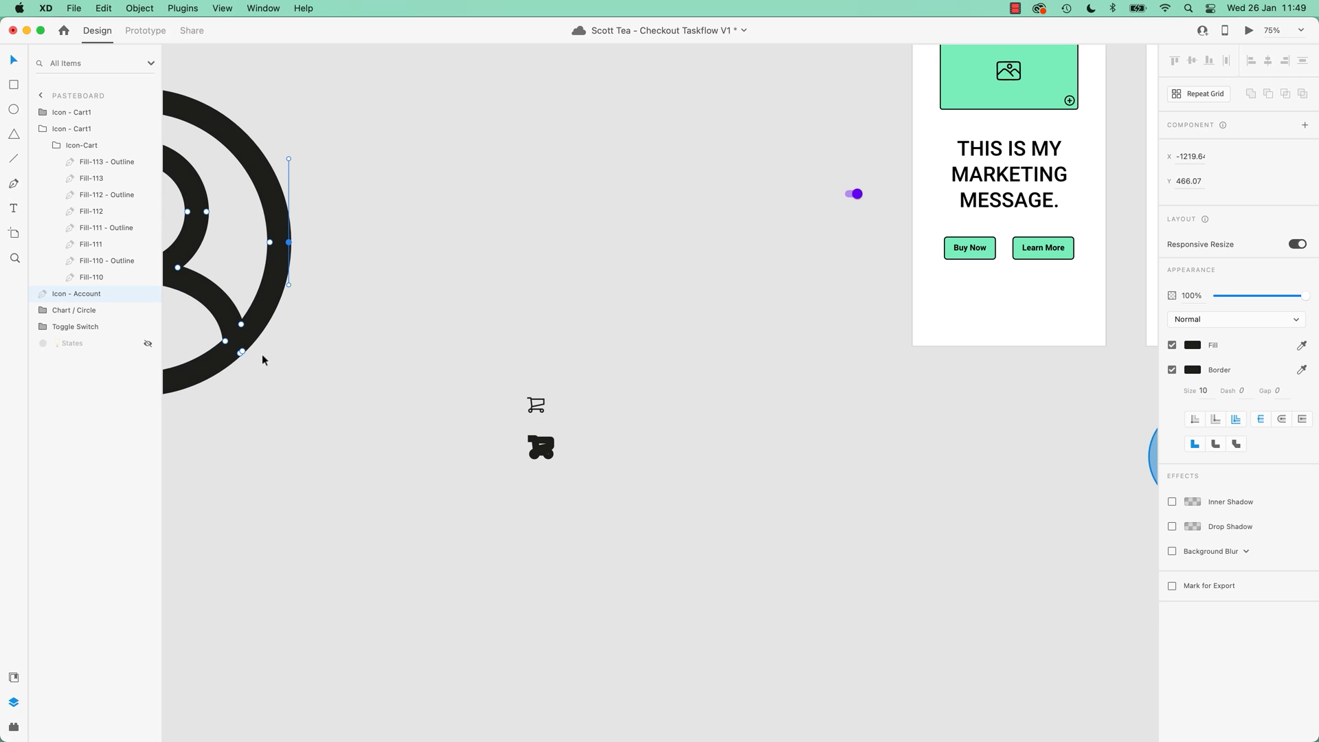
drag(269, 242, 252, 242)
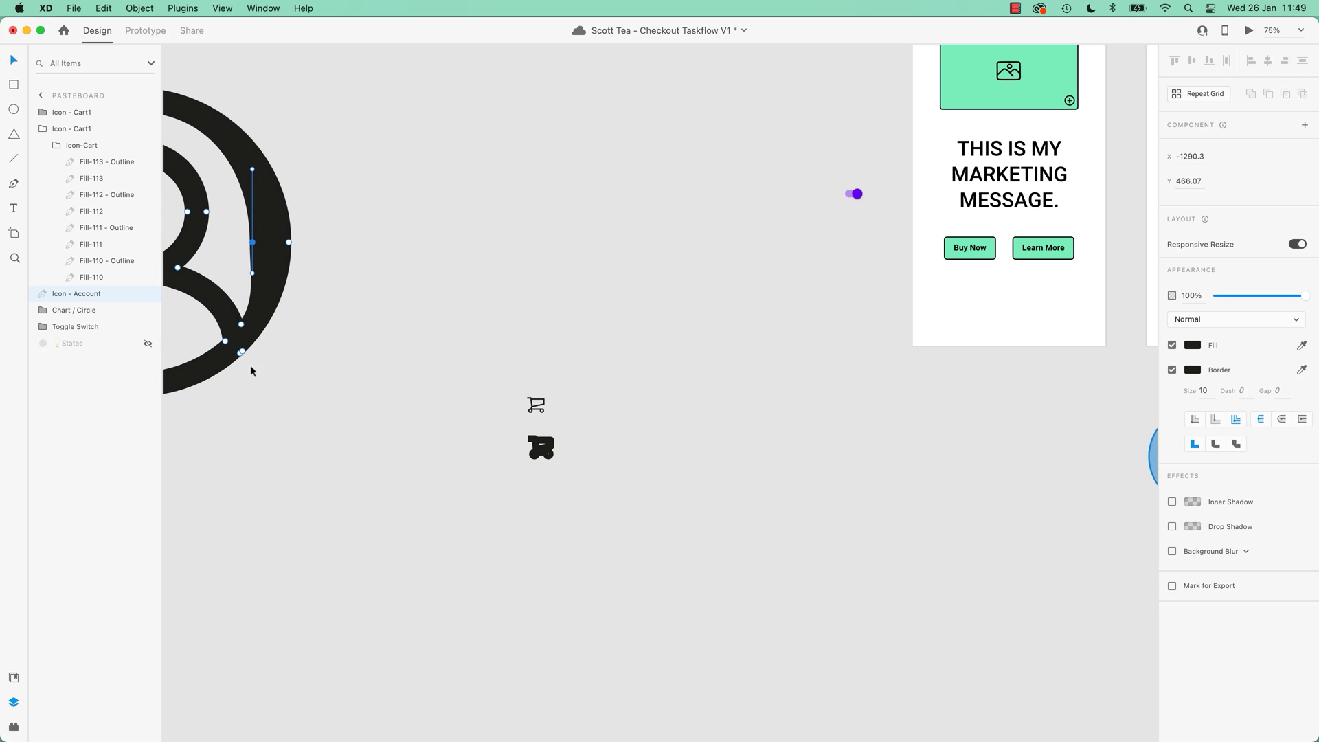
key(super+z)
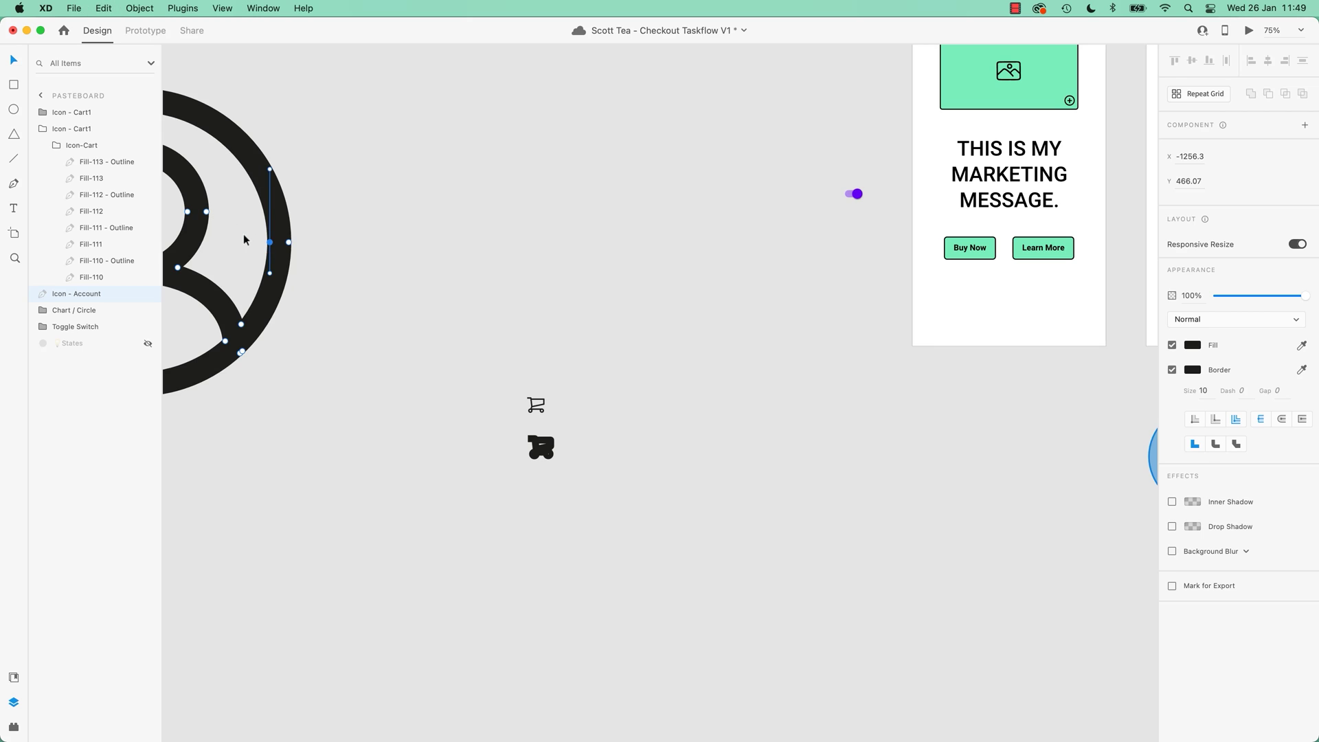
click(403, 367)
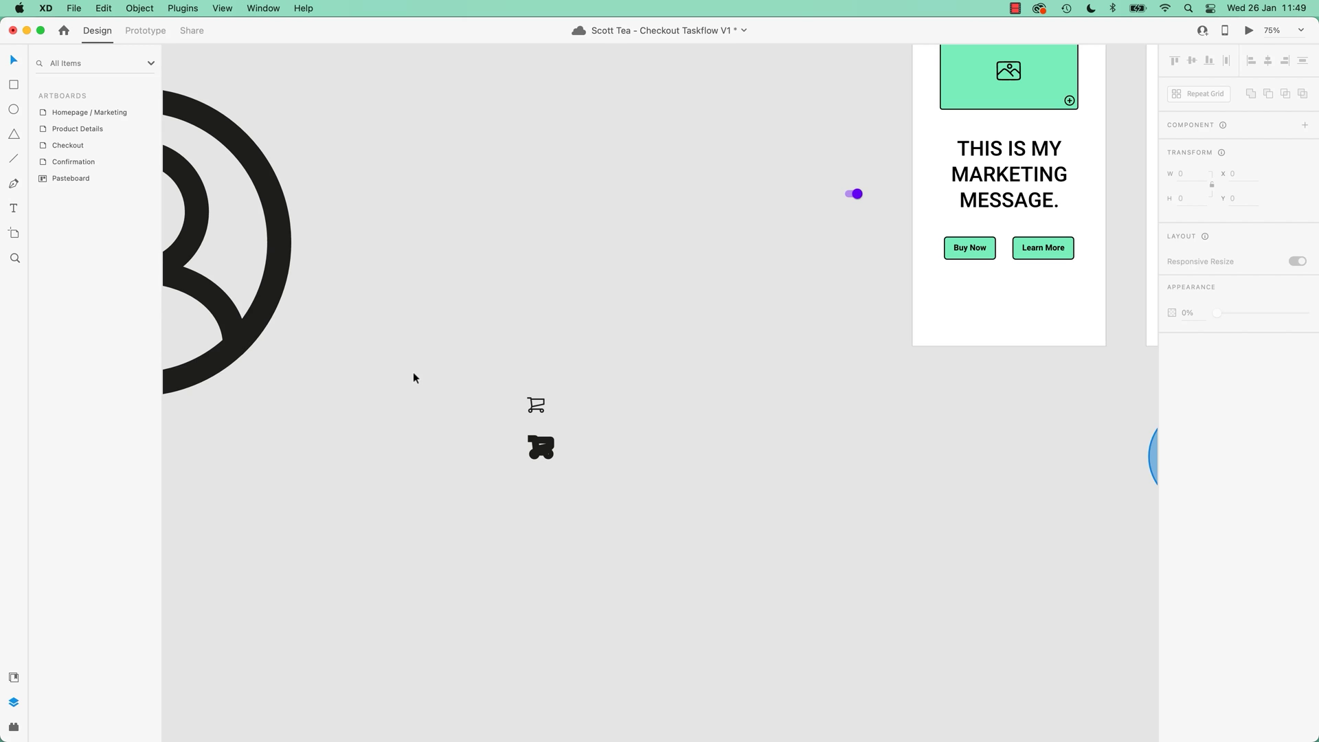
Save the document
key(super+s)
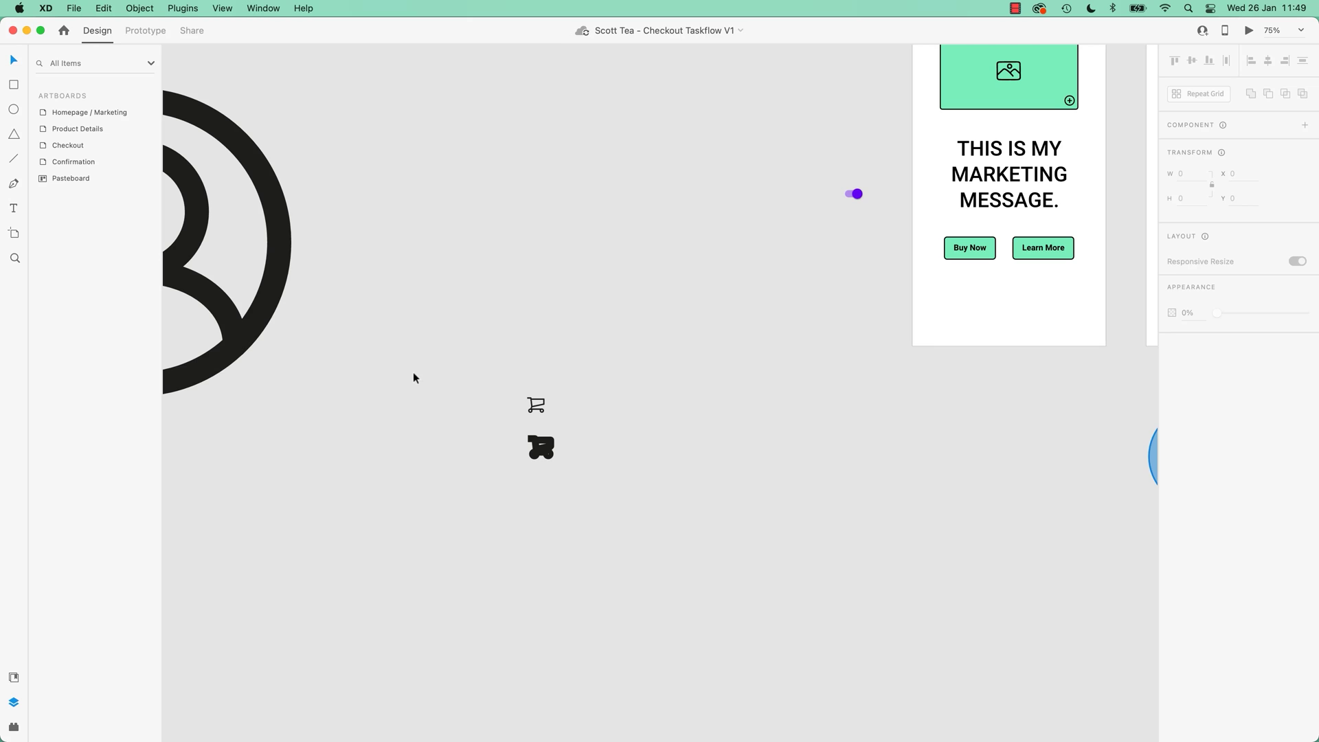